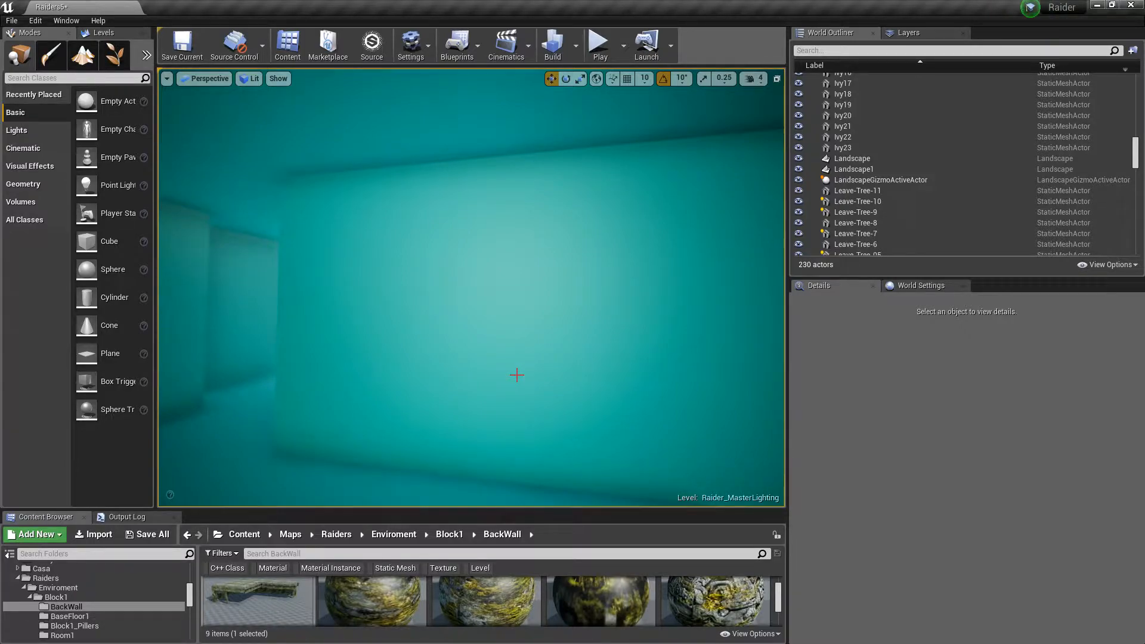
Fly through the level viewport to inspect the blocked-out temple corridors and courtyard
right_click_drag(664, 376, 633, 371)
key("w")
key("s")
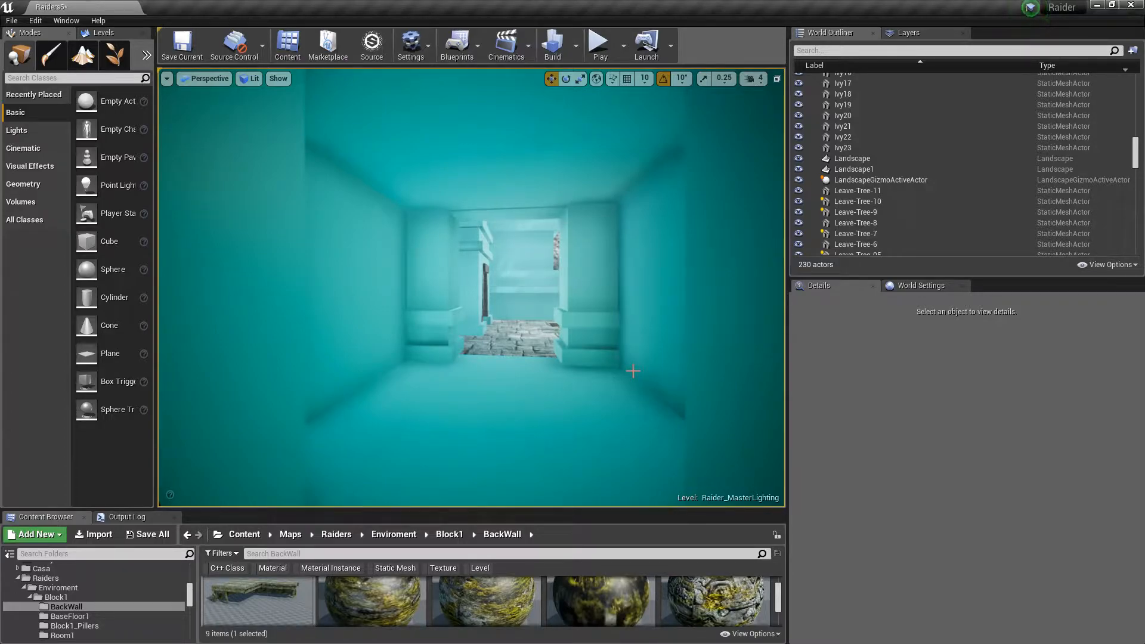
key("w")
right_click_drag(517, 364, 1023, 363)
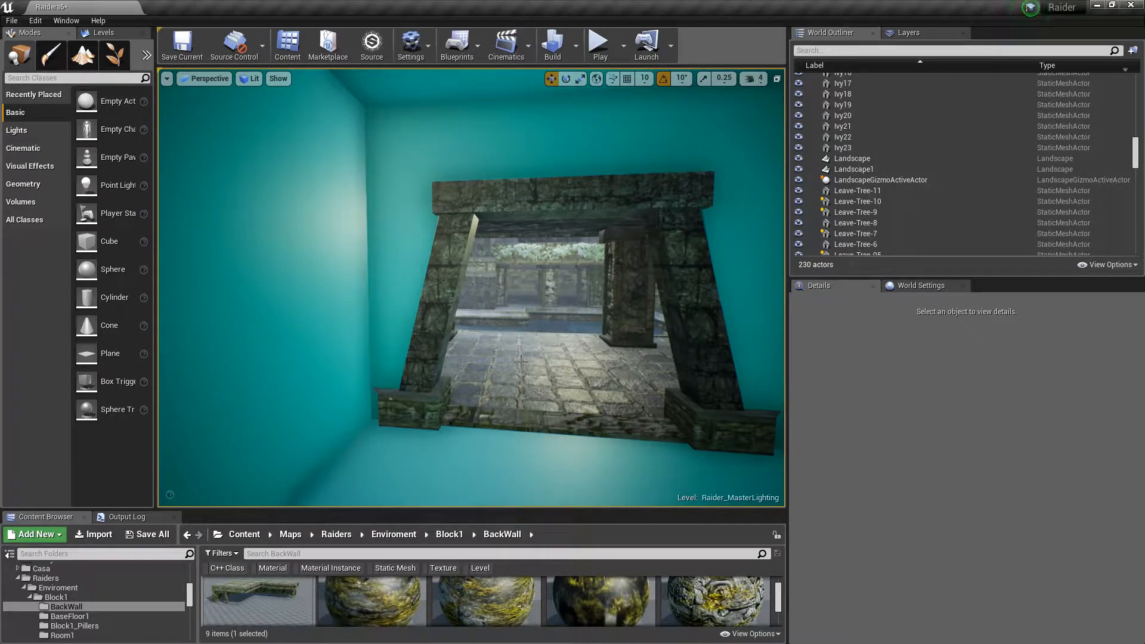
mouse_move(522, 361)
right_mouse_down()
mouse_move(548, 350)
mouse_move(417, 349)
mouse_move(722, 345)
mouse_move(522, 360)
right_mouse_up()
key("w")
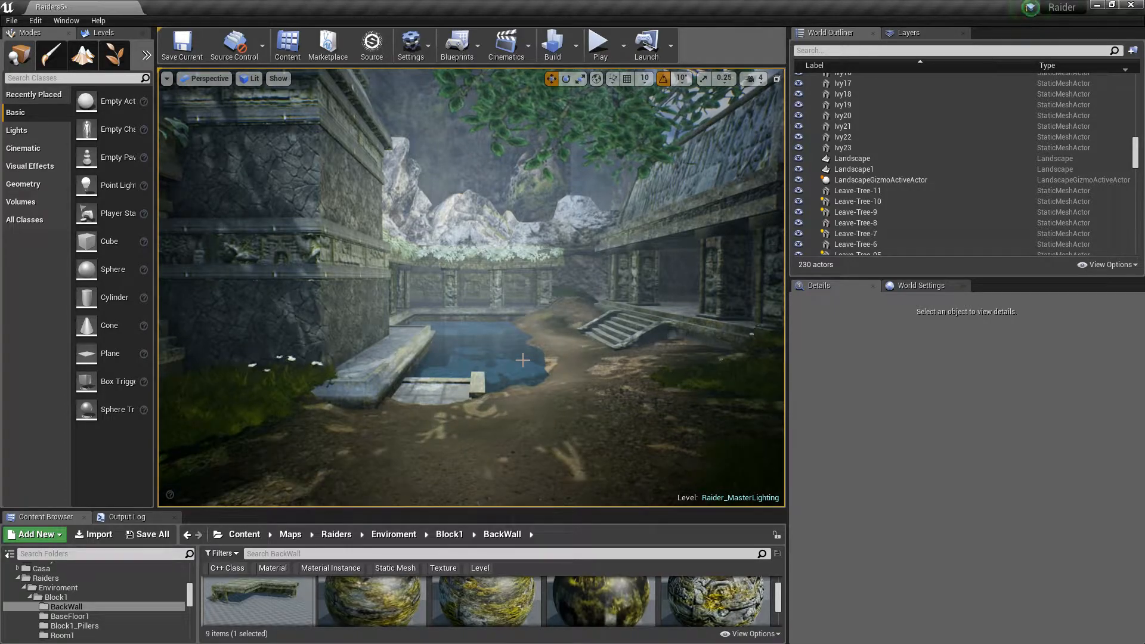
right_click_drag(512, 337, 552, 340)
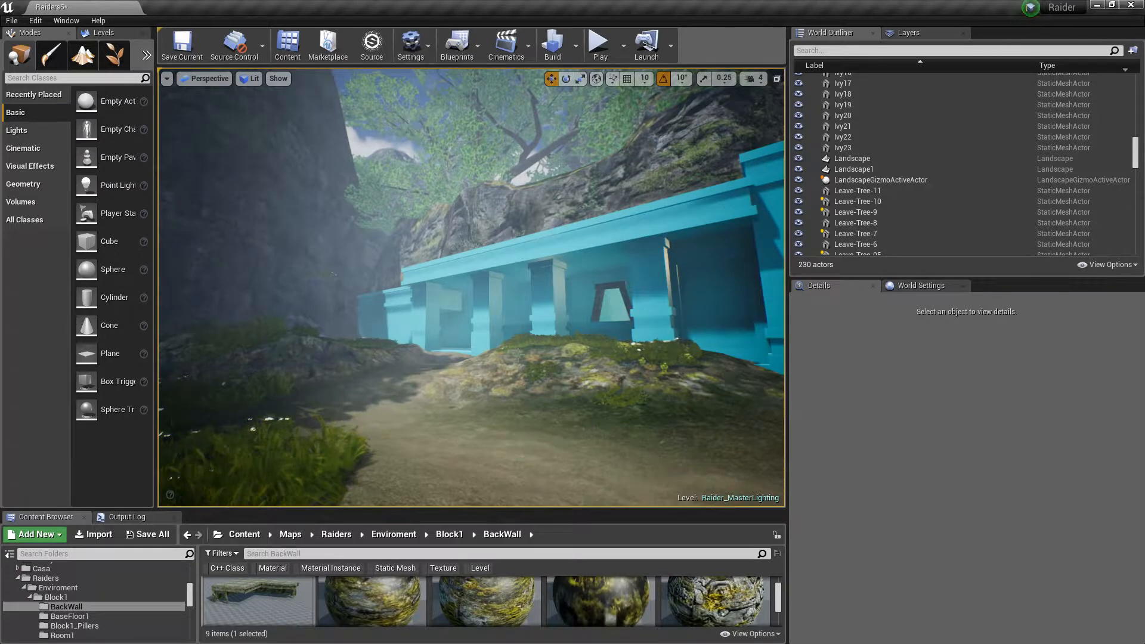
left_click(548, 415)
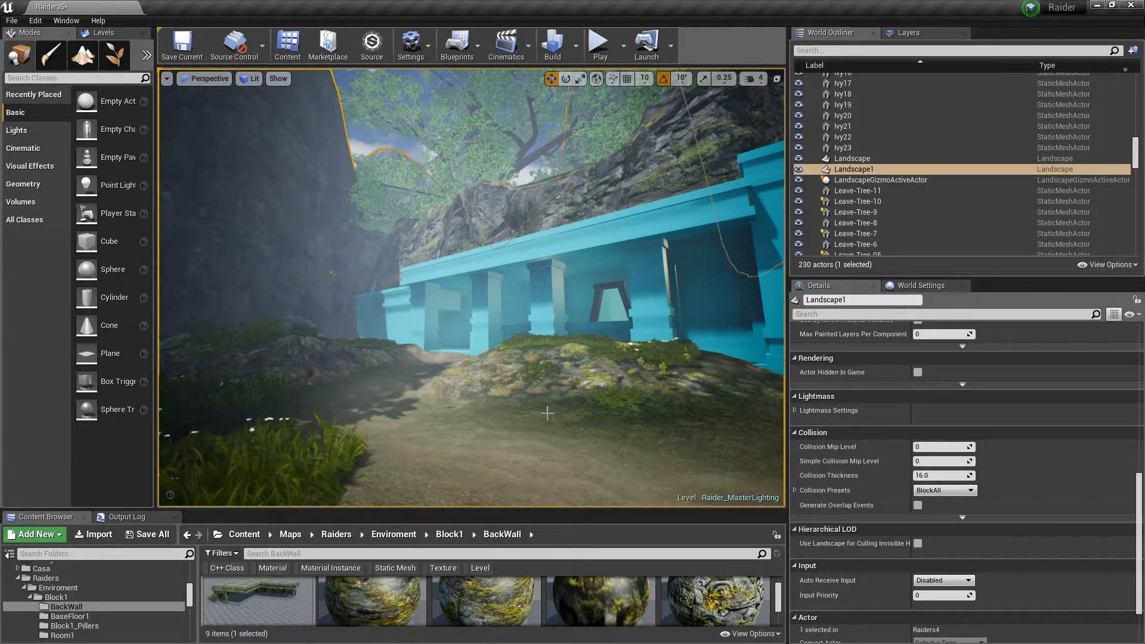
key("Escape")
right_click_drag(548, 412, 486, 497)
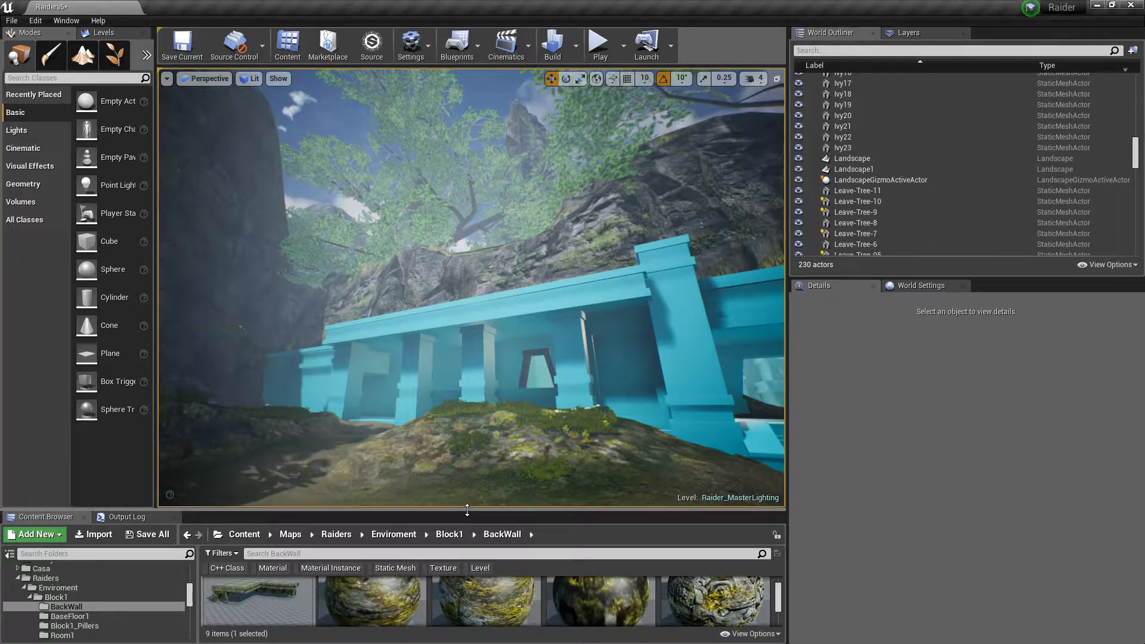
left_click_drag(466, 509, 467, 480)
right_click_drag(466, 417, 429, 453)
right_click_drag(525, 356, 556, 355)
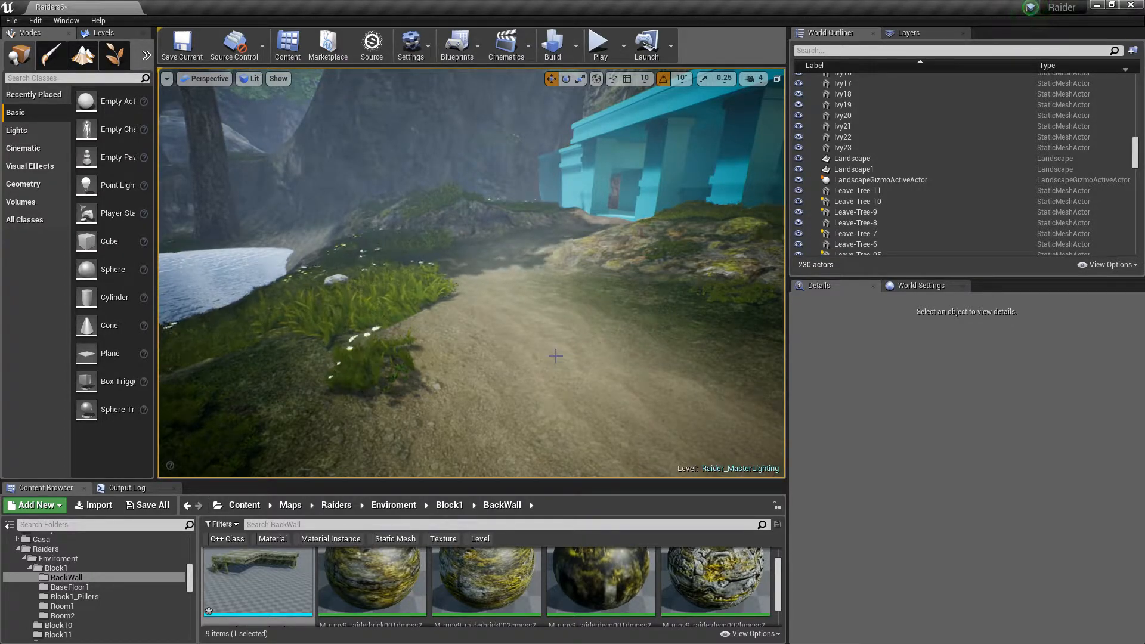
Select the landscape and open its Landscape_Automaterial_Inst material instance from the landscape material slot
left_click(555, 356)
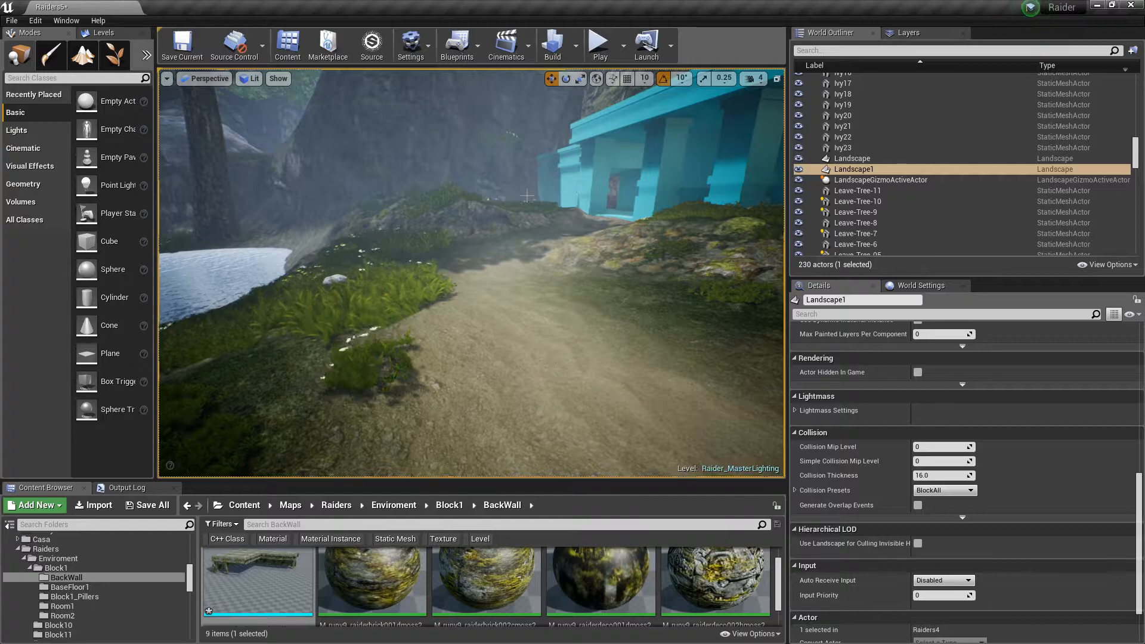
right_click_drag(522, 199, 352, 107)
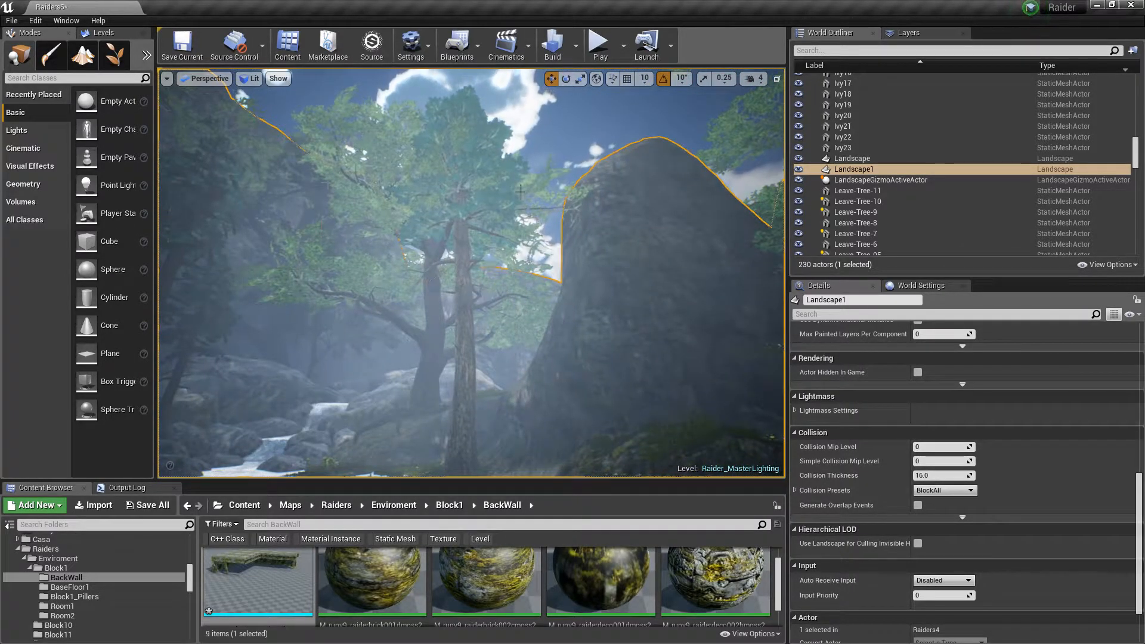
scroll(976, 545, "up", 5)
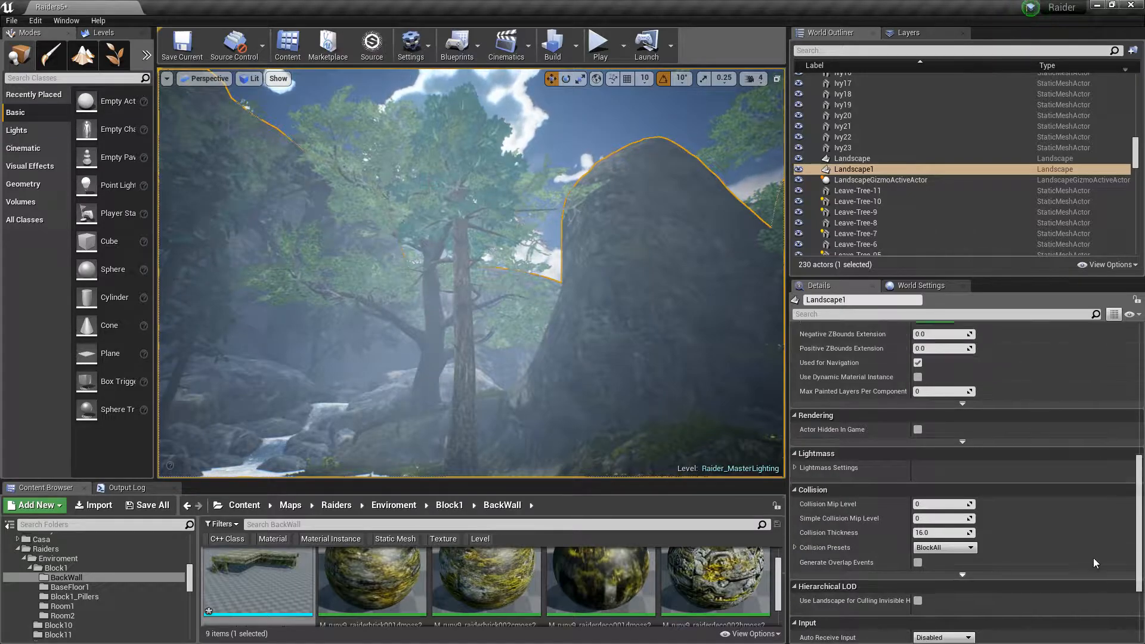
scroll(976, 545, "up", 4)
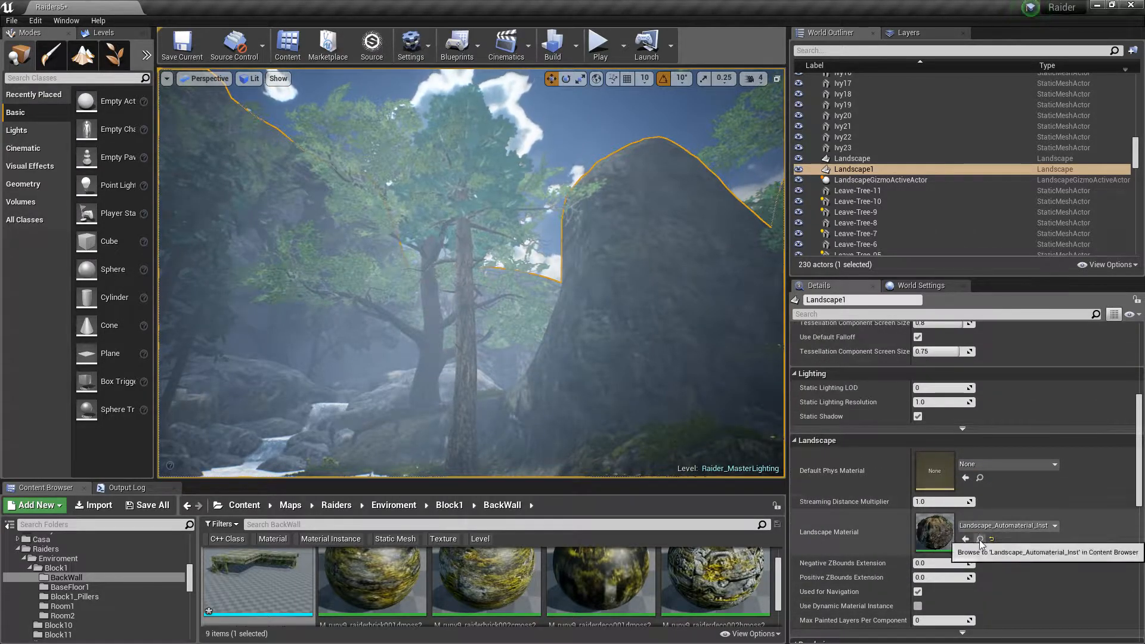
left_click(979, 539)
double_click(575, 589)
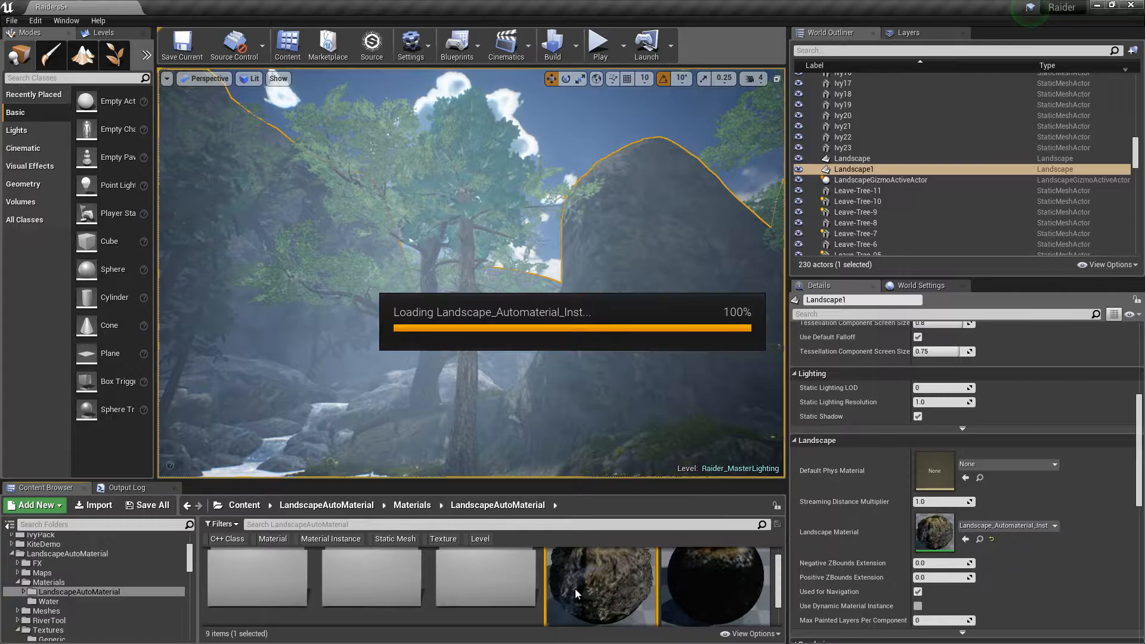
Examine the material instance parameters for the planar, slope and side layers, then put the editor away
left_click_drag(707, 188, 556, 66)
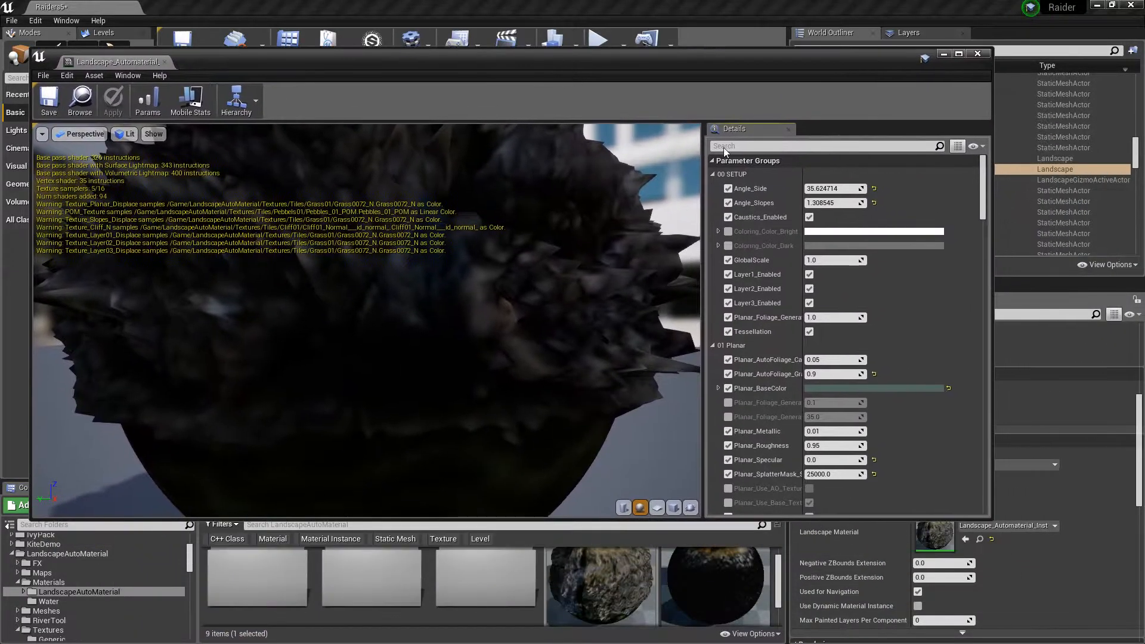
scroll(815, 236, "down", 10)
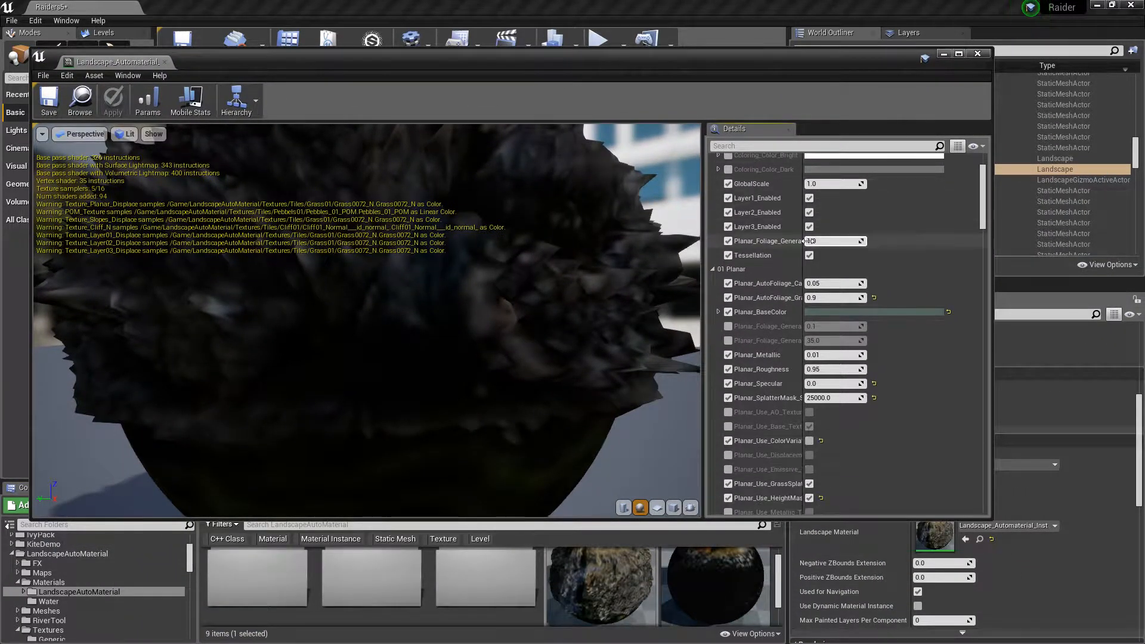
scroll(808, 241, "down", 8)
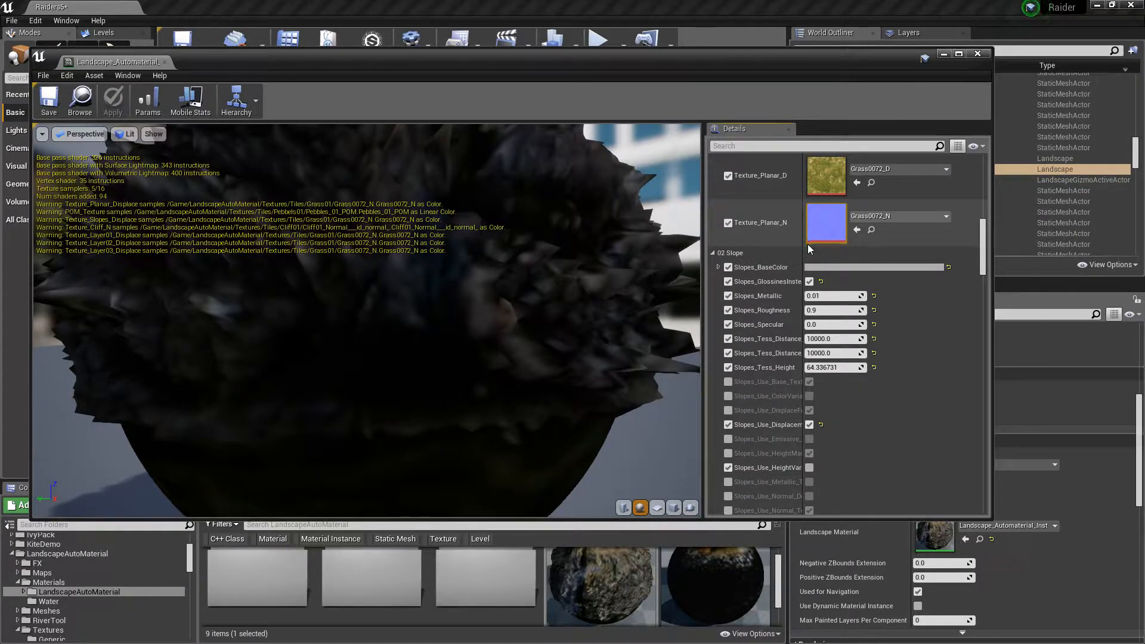
scroll(808, 245, "down", 5)
scroll(801, 279, "down", 8)
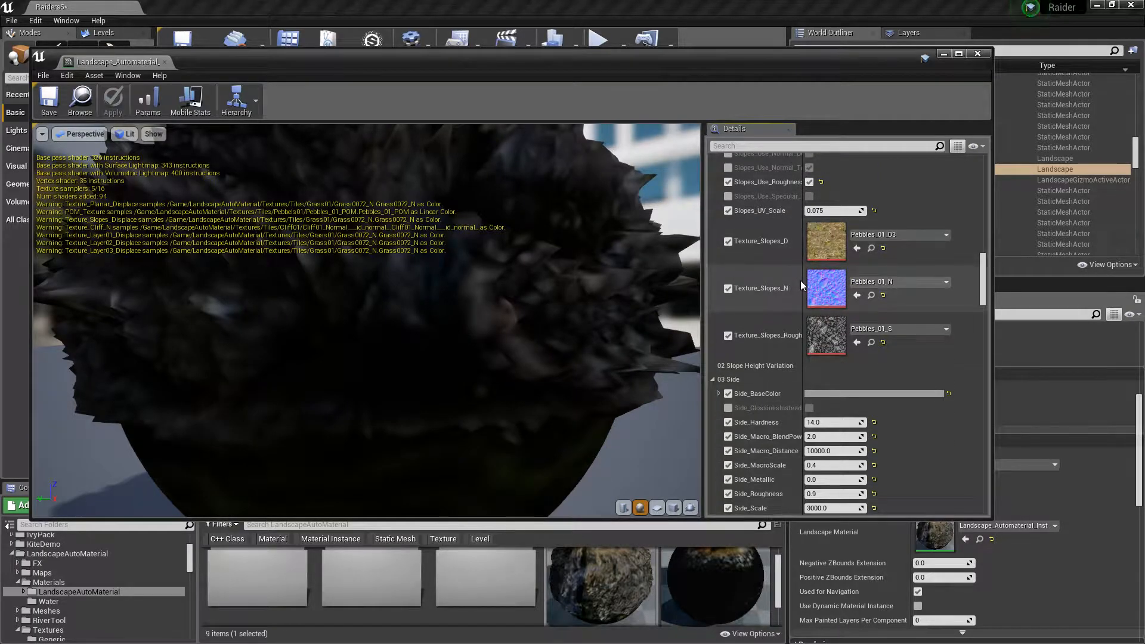
scroll(782, 268, "up", 2)
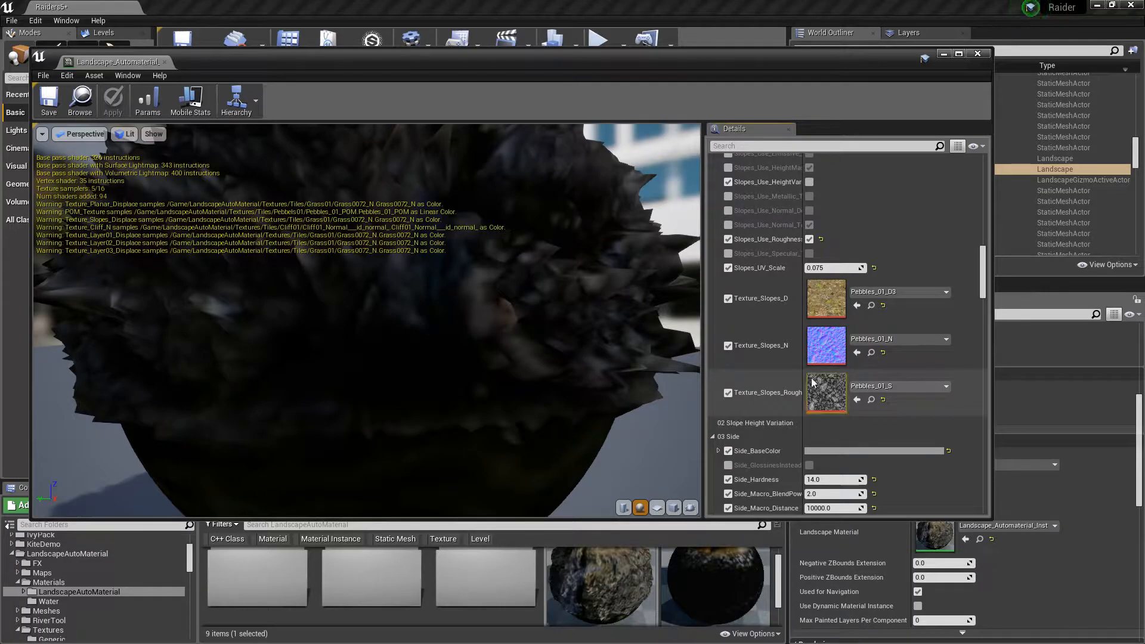
scroll(809, 380, "down", 8)
mouse_move(640, 69)
left_mouse_down()
mouse_move(788, 157)
mouse_move(1144, 194)
left_mouse_up()
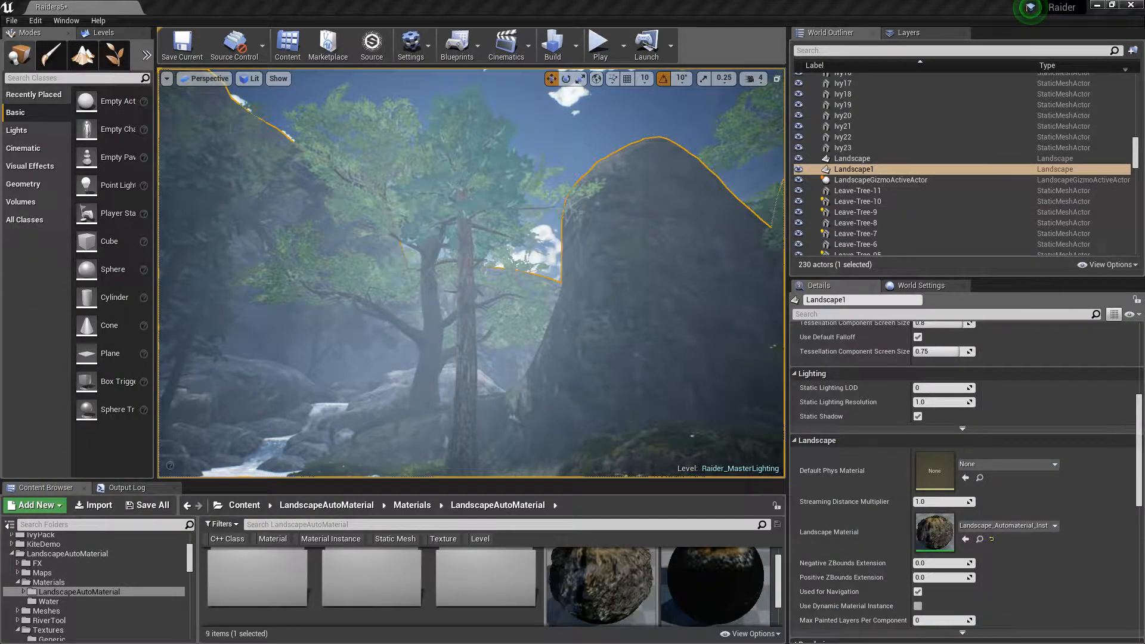
Open Landscape mode's Paint tool and review the available material layers
left_click(82, 55)
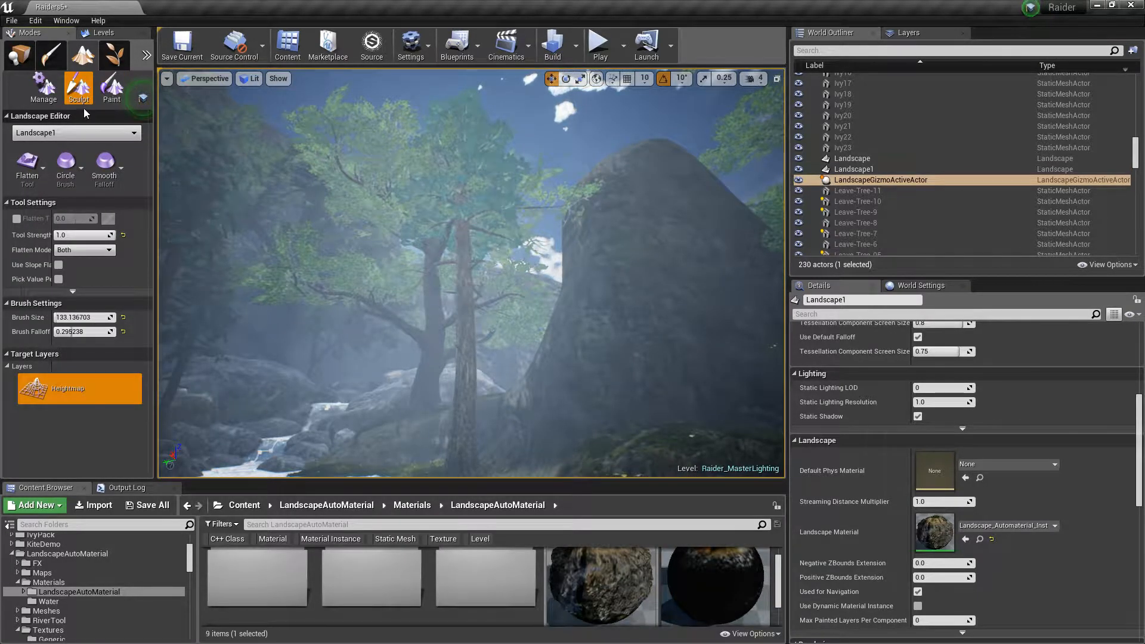
left_click(112, 86)
scroll(99, 274, "down", 8)
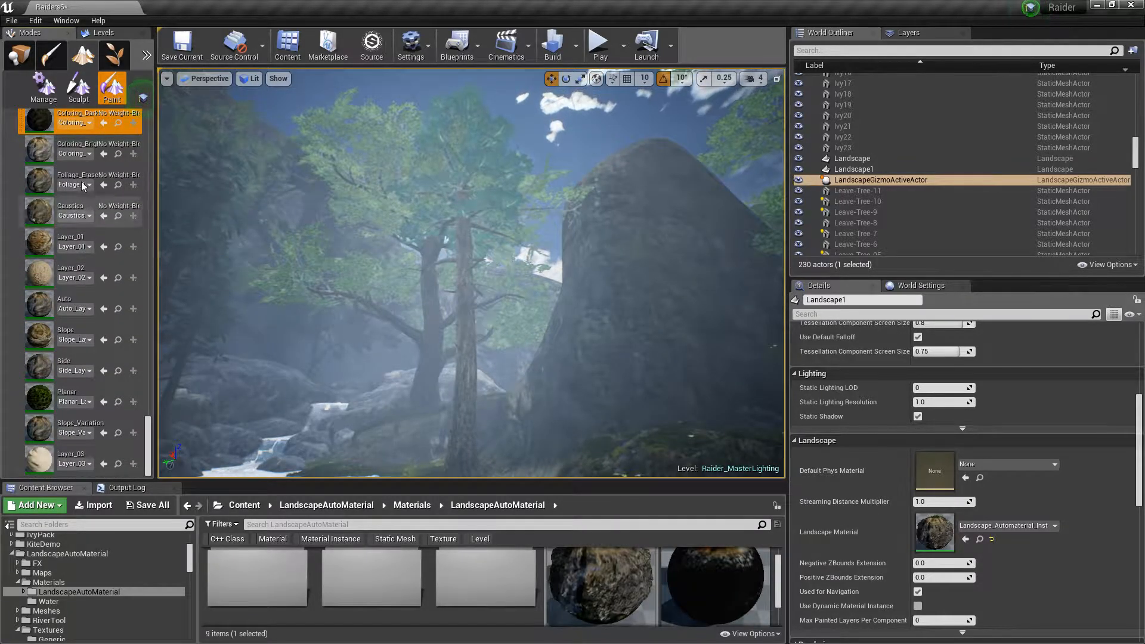
scroll(78, 167, "up", 3)
scroll(78, 167, "down", 2)
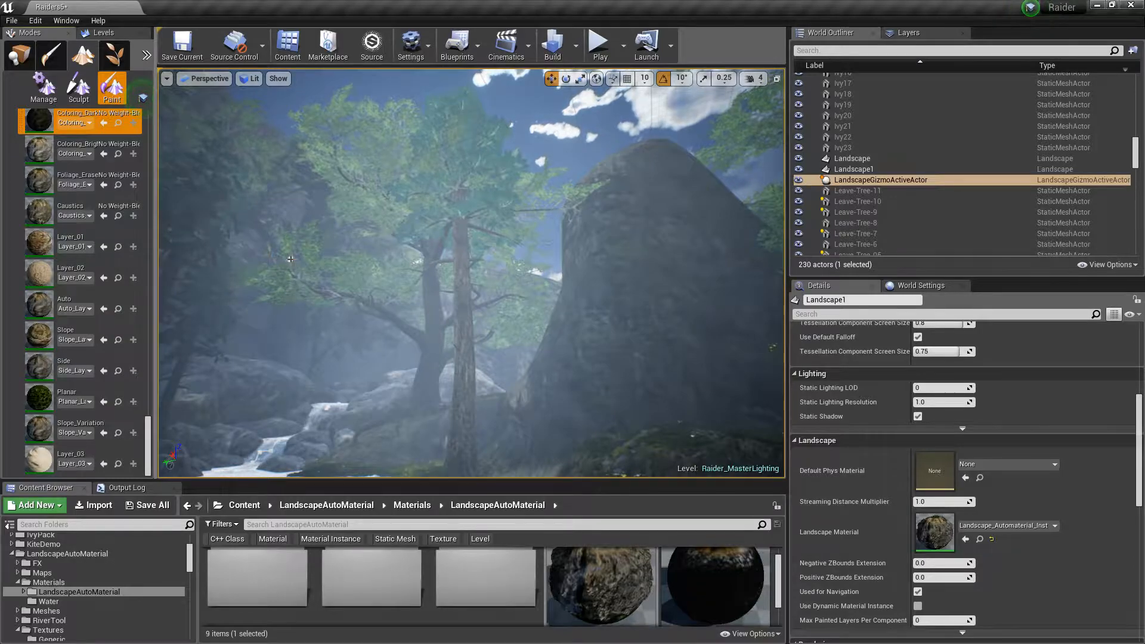
Fly over the dirt path beside the temple to inspect the landscape surface
mouse_move(176, 238)
right_mouse_down()
mouse_move(257, 262)
mouse_move(406, 269)
mouse_move(382, 298)
mouse_move(453, 296)
mouse_move(343, 297)
right_mouse_up()
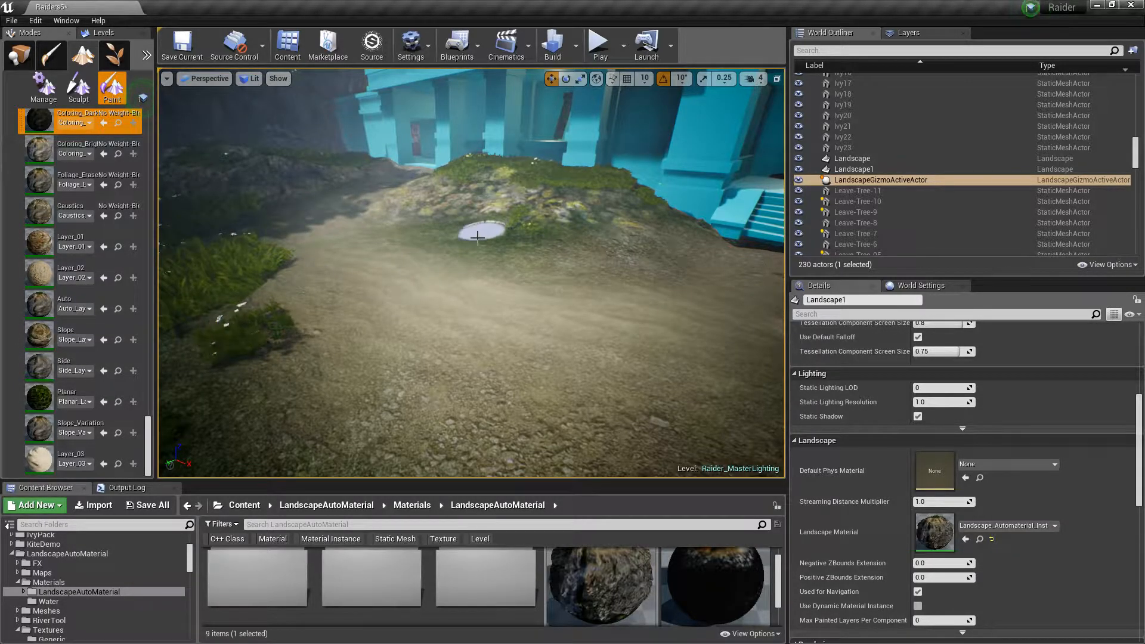
mouse_move(432, 292)
right_mouse_down()
mouse_move(447, 262)
mouse_move(495, 262)
mouse_move(477, 281)
mouse_move(453, 265)
right_mouse_up()
key("a")
key("w")
key("s")
mouse_move(297, 288)
right_mouse_down()
mouse_move(298, 334)
mouse_move(394, 311)
mouse_move(450, 321)
right_mouse_up()
key("s")
key("a")
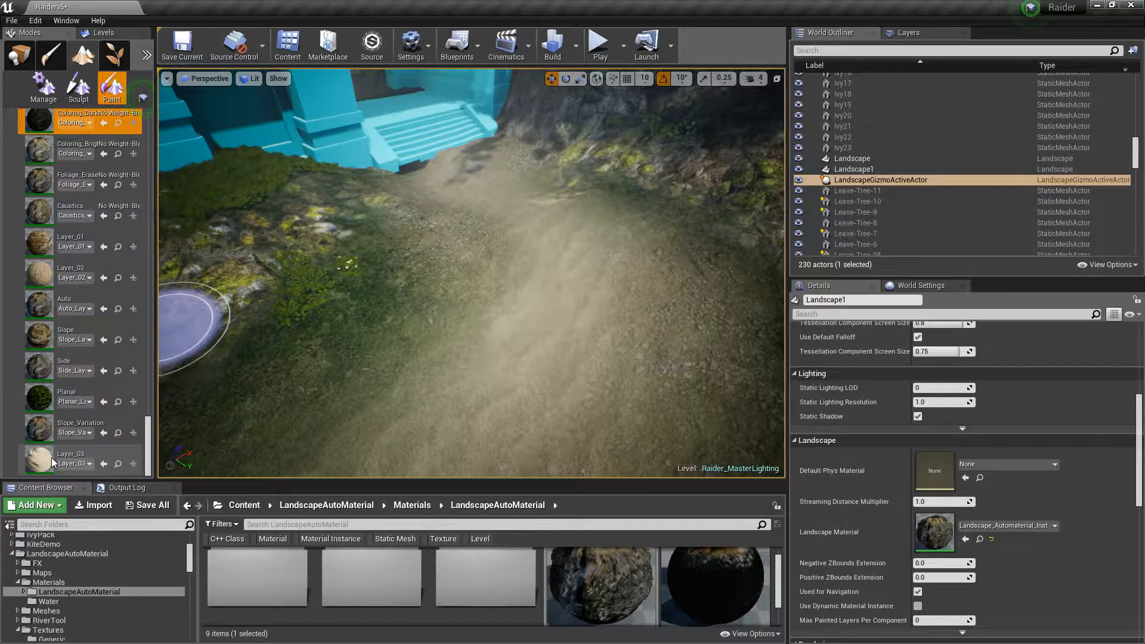
mouse_move(450, 196)
right_mouse_down()
mouse_move(495, 192)
mouse_move(596, 149)
mouse_move(561, 153)
mouse_move(537, 223)
right_mouse_up()
Switch to Landscape Sculpt mode, pick the Sculpt tool, and set the brush size to about 1283
left_click(78, 86)
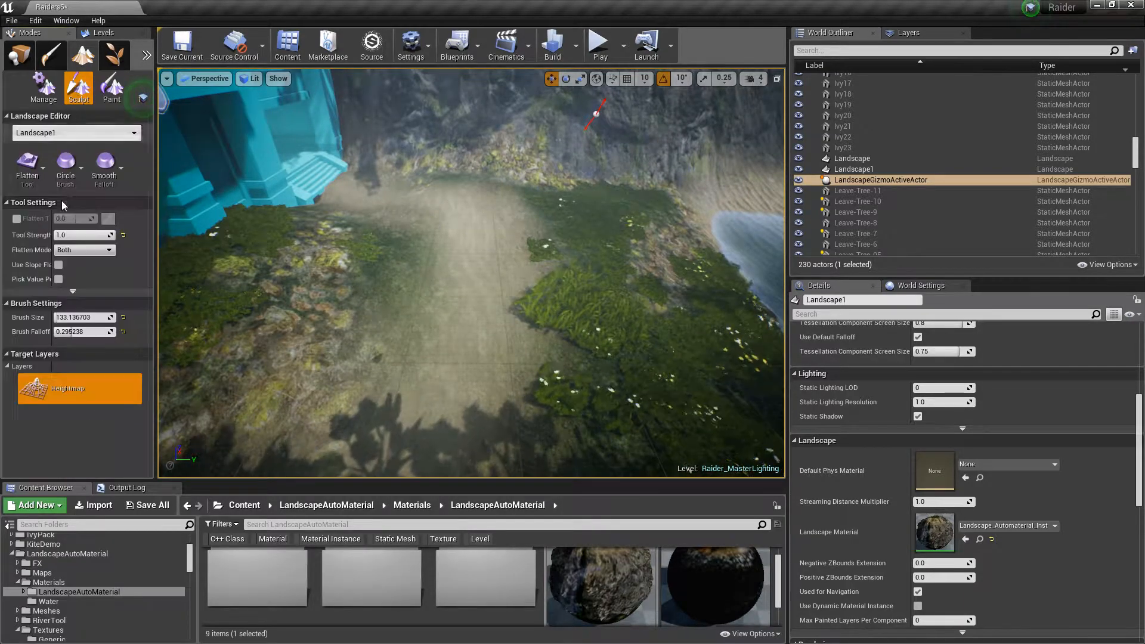
left_click(28, 169)
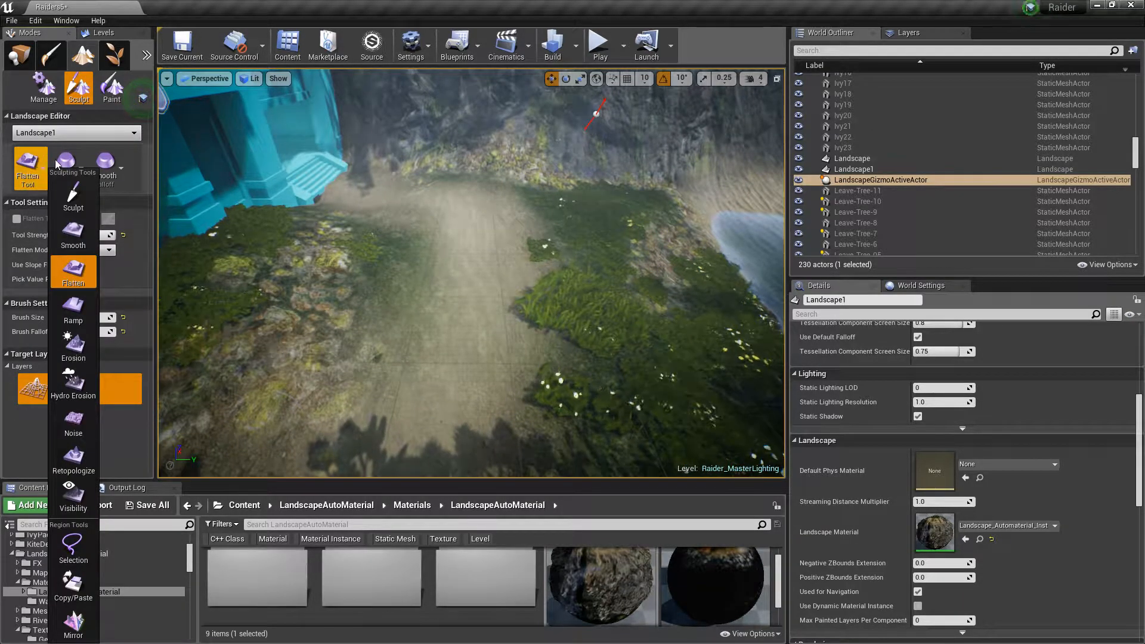
left_click(77, 170)
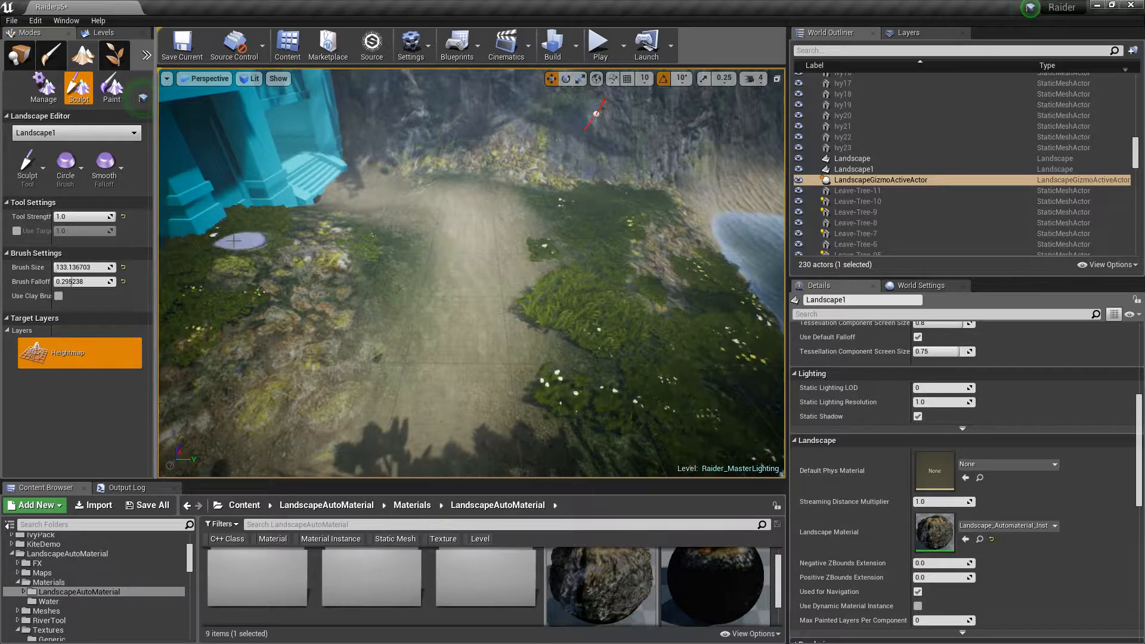
mouse_move(72, 268)
left_mouse_down()
mouse_move(89, 267)
mouse_move(76, 267)
left_mouse_up()
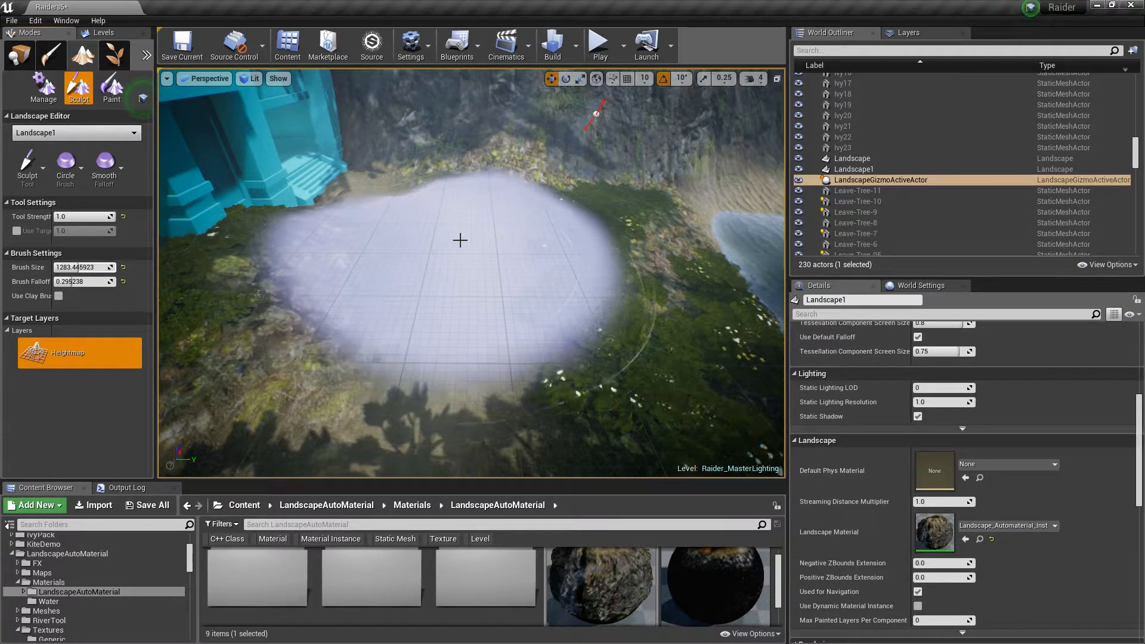
Sculpt the terrain beside the temple and cliff with the large brush
mouse_move(466, 239)
left_mouse_down()
mouse_move(470, 223)
mouse_move(464, 232)
left_mouse_up()
right_click_drag(464, 232, 464, 160)
mouse_move(459, 245)
right_mouse_down()
mouse_move(459, 368)
mouse_move(471, 289)
right_mouse_up()
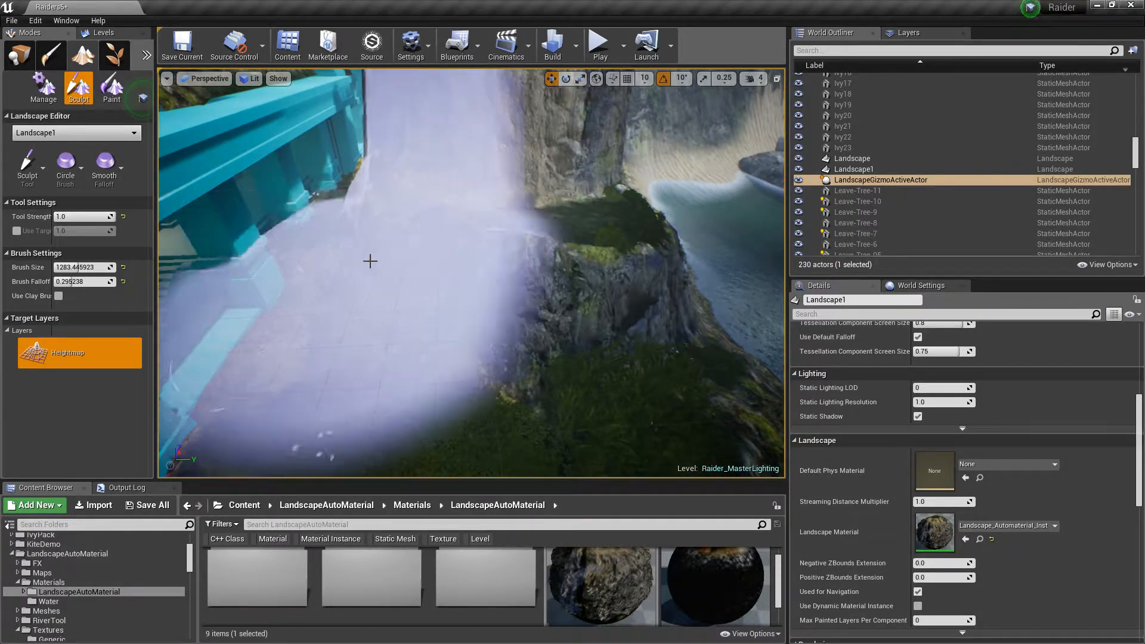
left_click_drag(343, 304, 526, 277)
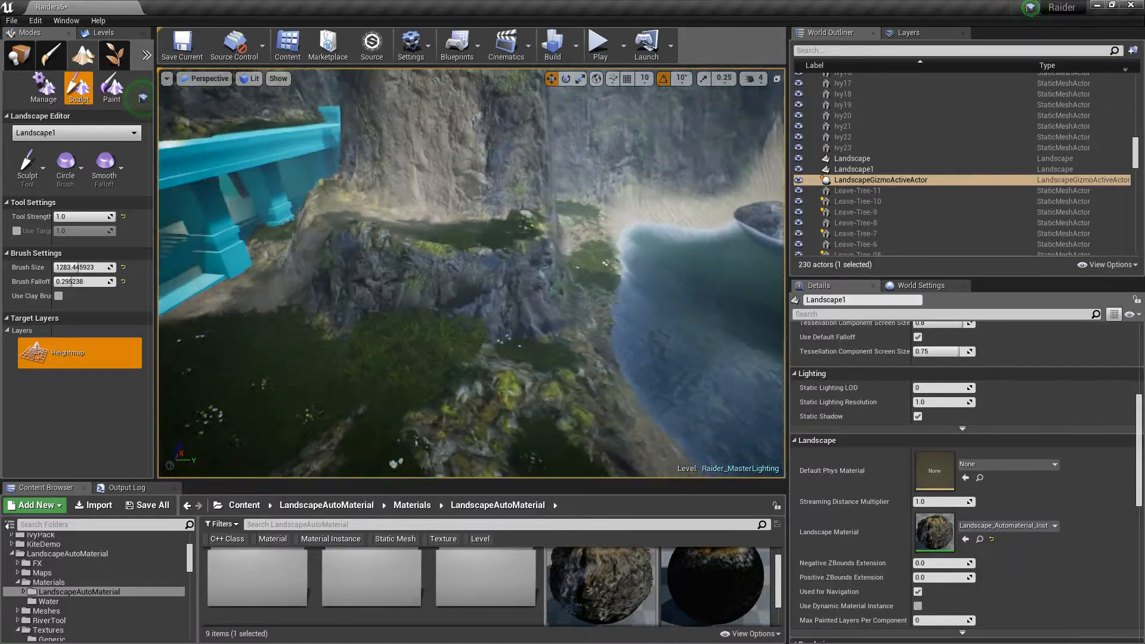
right_click_drag(471, 273, 375, 328)
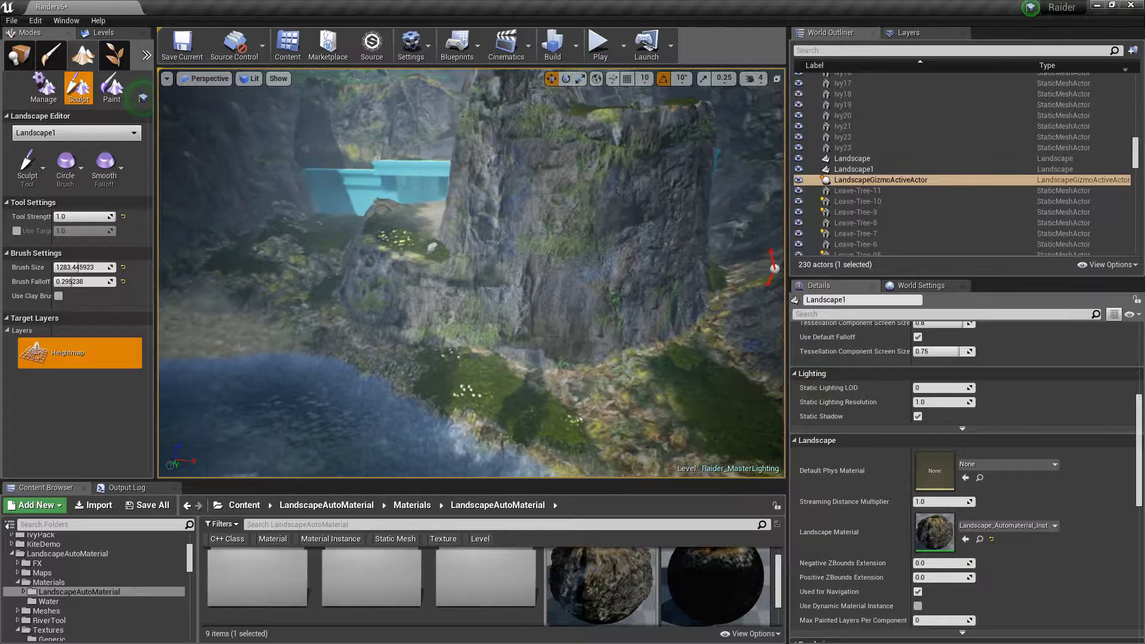
right_click_drag(460, 261, 420, 261)
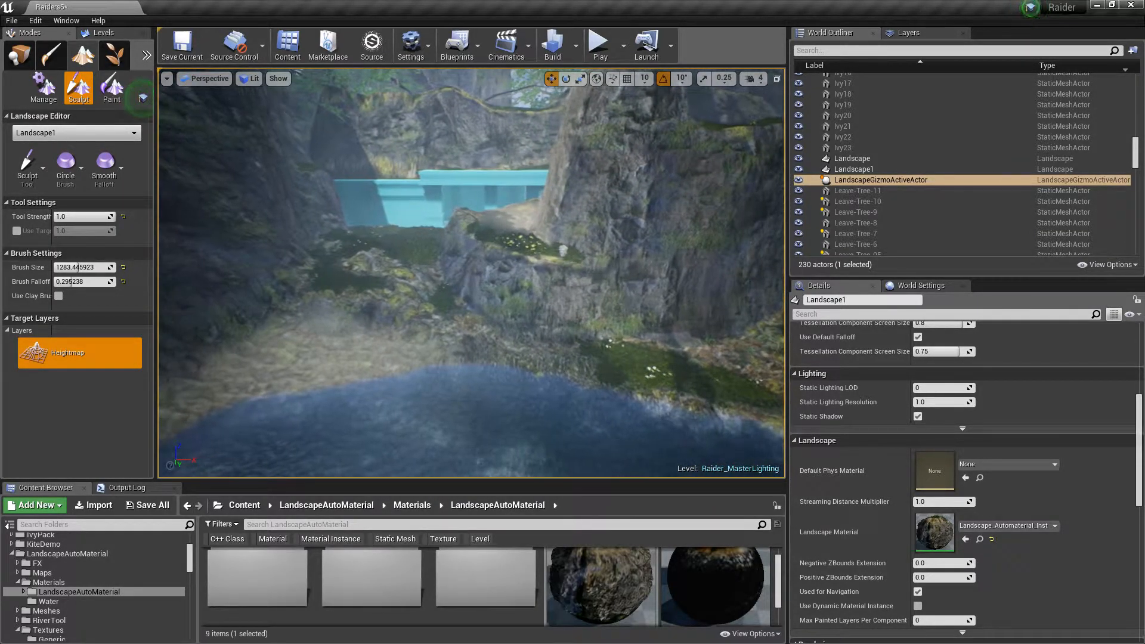
mouse_move(597, 332)
right_mouse_down()
mouse_move(659, 319)
mouse_move(596, 337)
mouse_move(670, 350)
mouse_move(660, 358)
right_mouse_up()
mouse_move(661, 288)
right_mouse_down()
mouse_move(633, 316)
mouse_move(579, 314)
mouse_move(694, 257)
right_mouse_up()
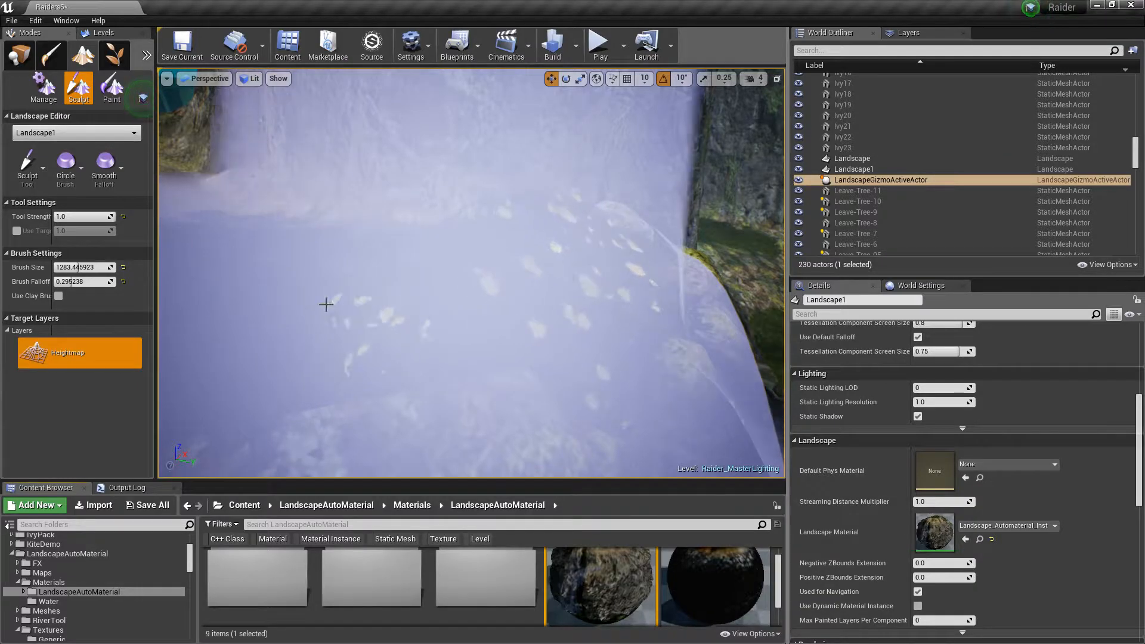
Raise the terrain near the cliff with another sculpt stroke and undo it
mouse_move(703, 299)
right_mouse_down()
mouse_move(650, 328)
mouse_move(525, 358)
mouse_move(510, 278)
mouse_move(474, 229)
mouse_move(331, 257)
mouse_move(608, 239)
mouse_move(668, 300)
right_mouse_up()
key("w")
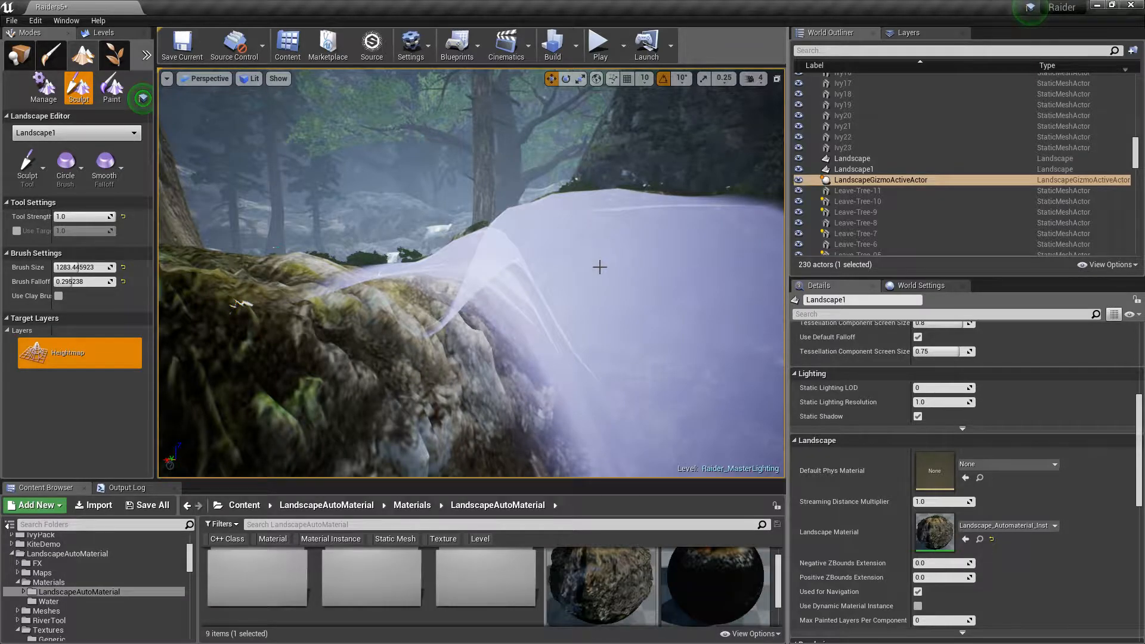
key("ctrl+z")
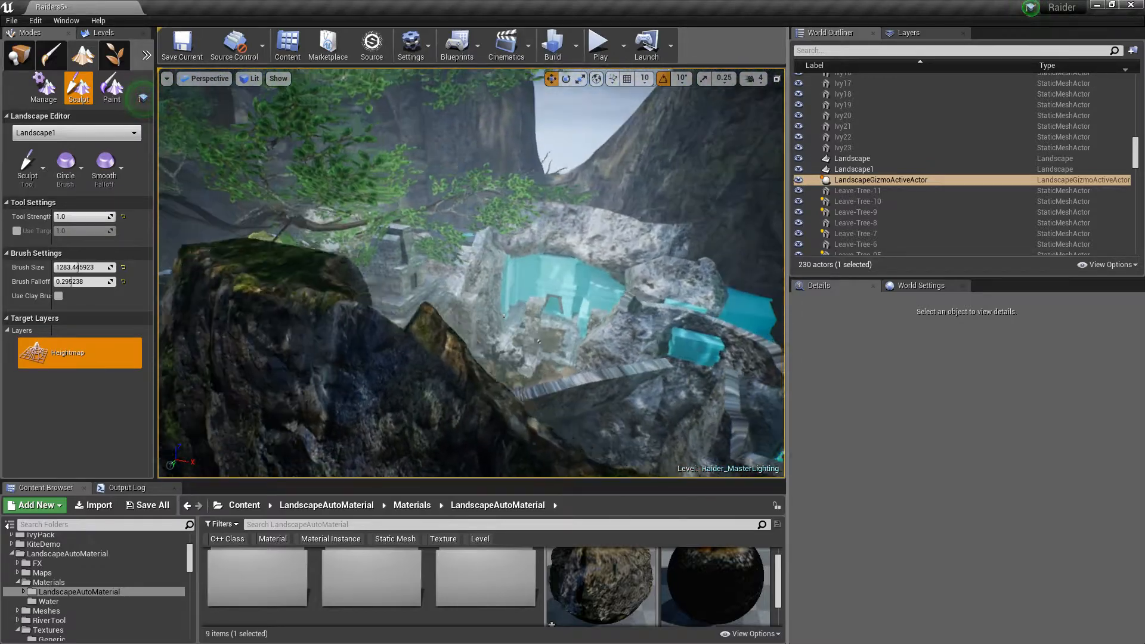
right_click_drag(471, 273, 382, 298)
right_click_drag(471, 273, 417, 259)
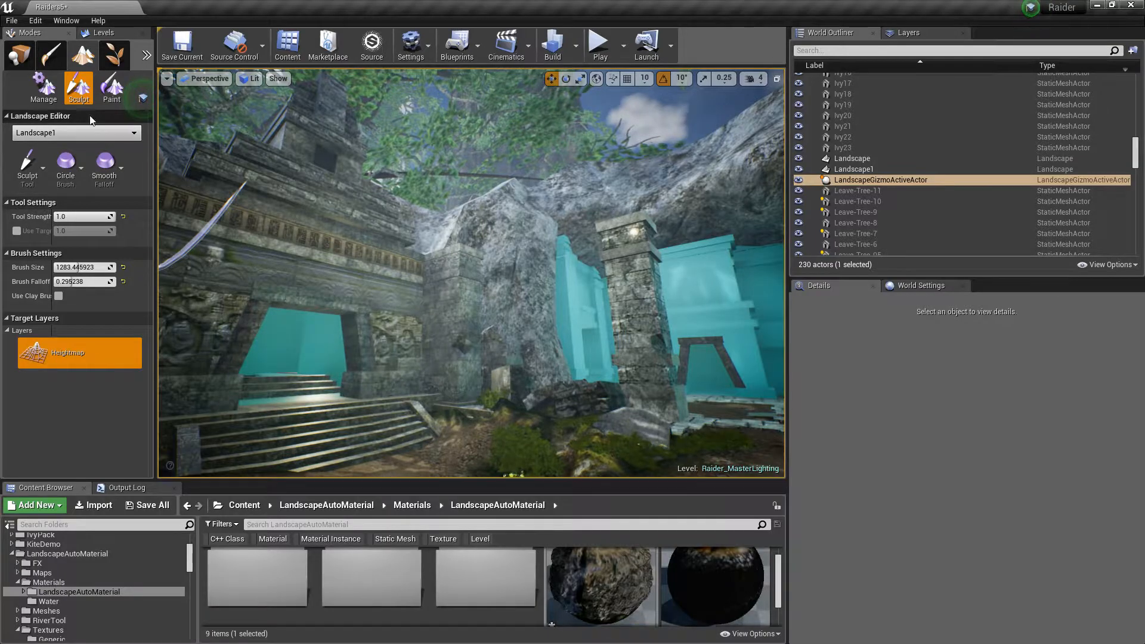
Leave Landscape mode for Place mode and fly through the cave beside the temple to inspect the terrain
left_click(44, 87)
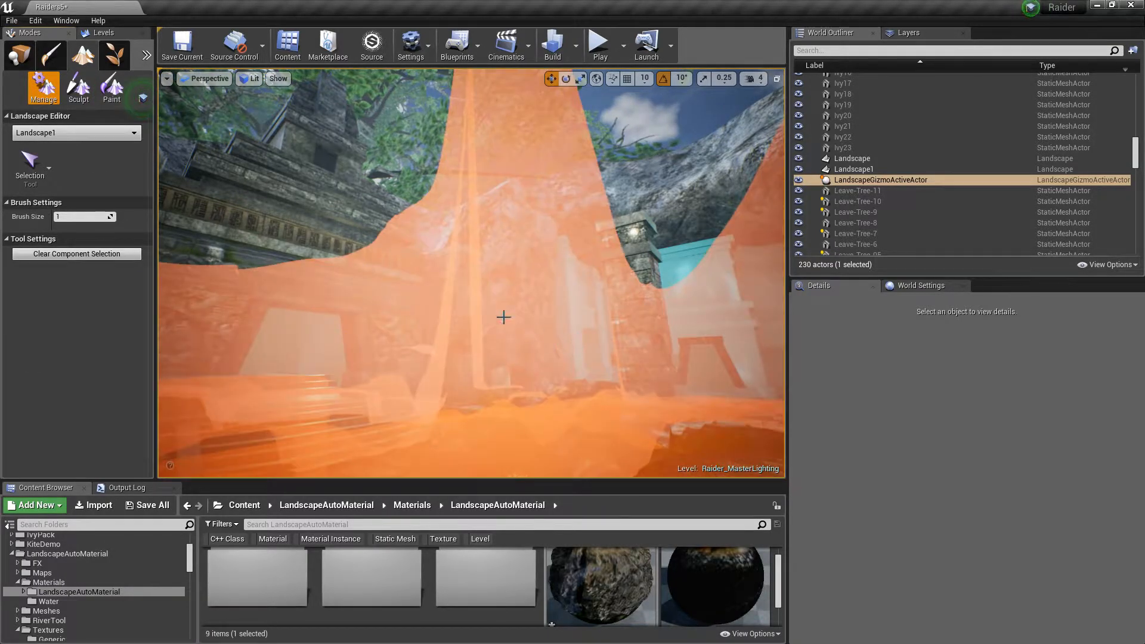
left_click(13, 56)
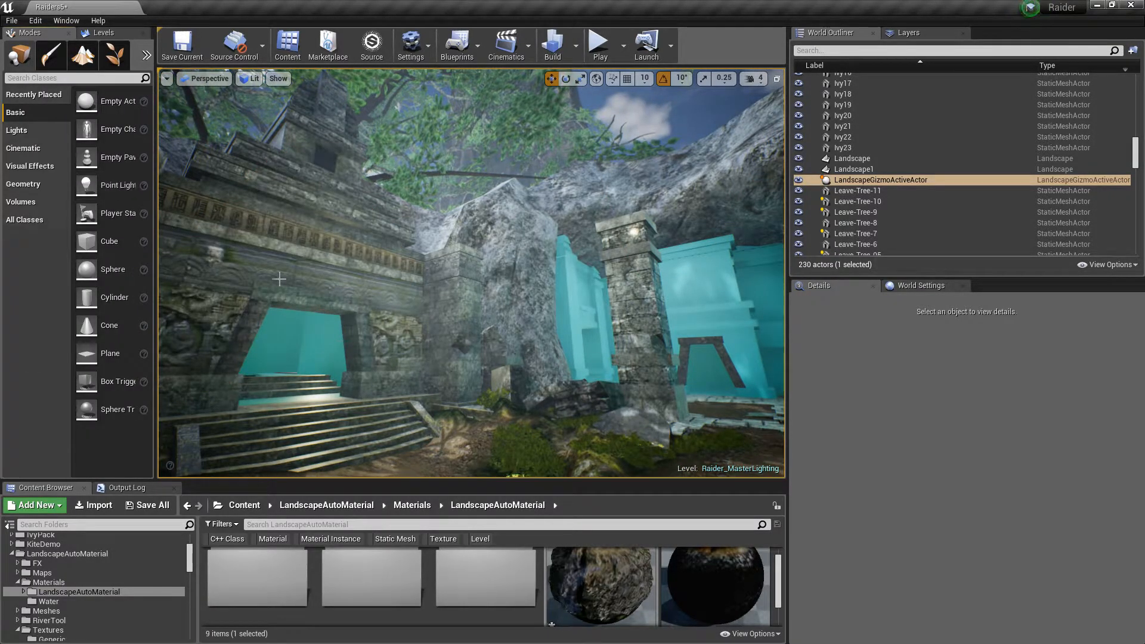
right_click_drag(468, 348, 180, 388)
key("s")
key("w")
key("s")
key("s")
key("s")
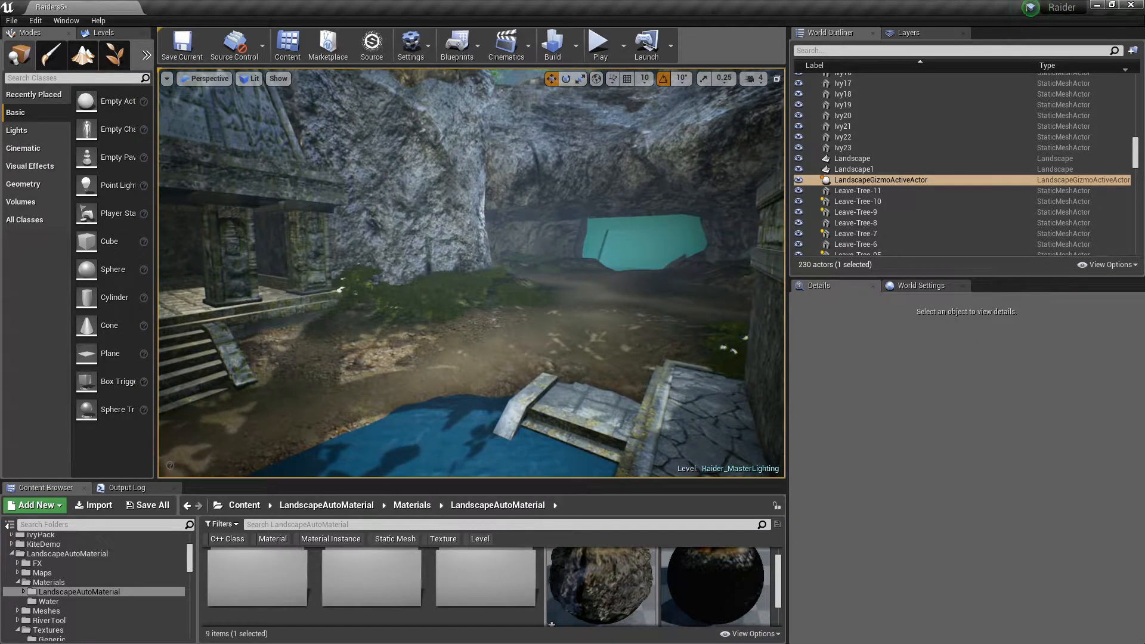
right_click_drag(472, 272, 405, 252)
right_click_drag(471, 273, 513, 278)
key("w")
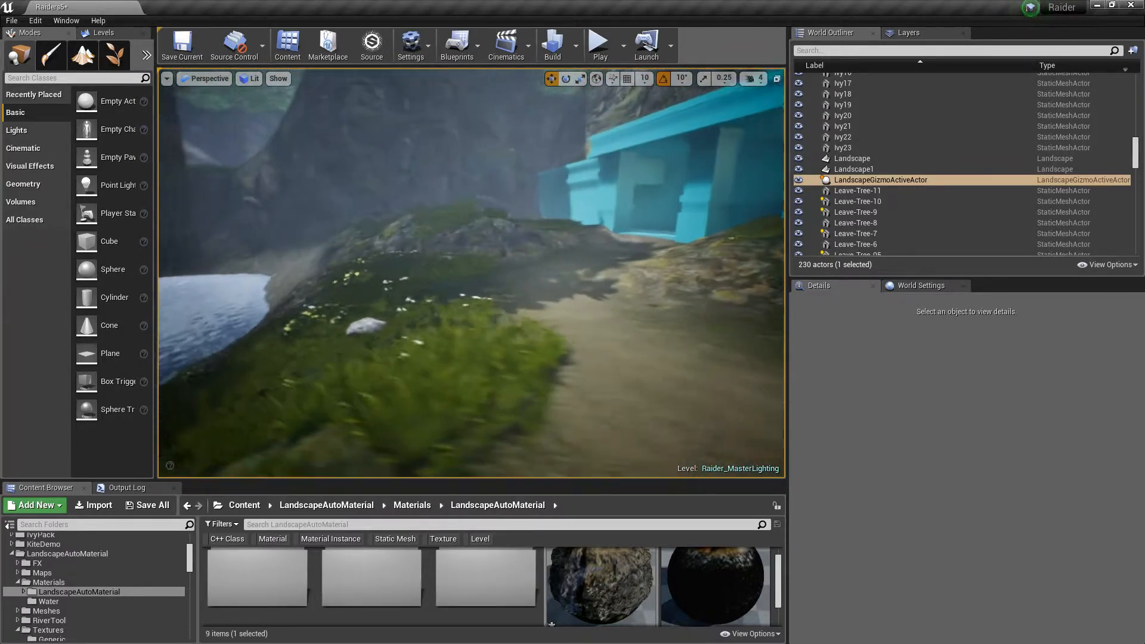
Select the landscape and fly along the cave path to review its auto material on the ground
left_click(547, 346)
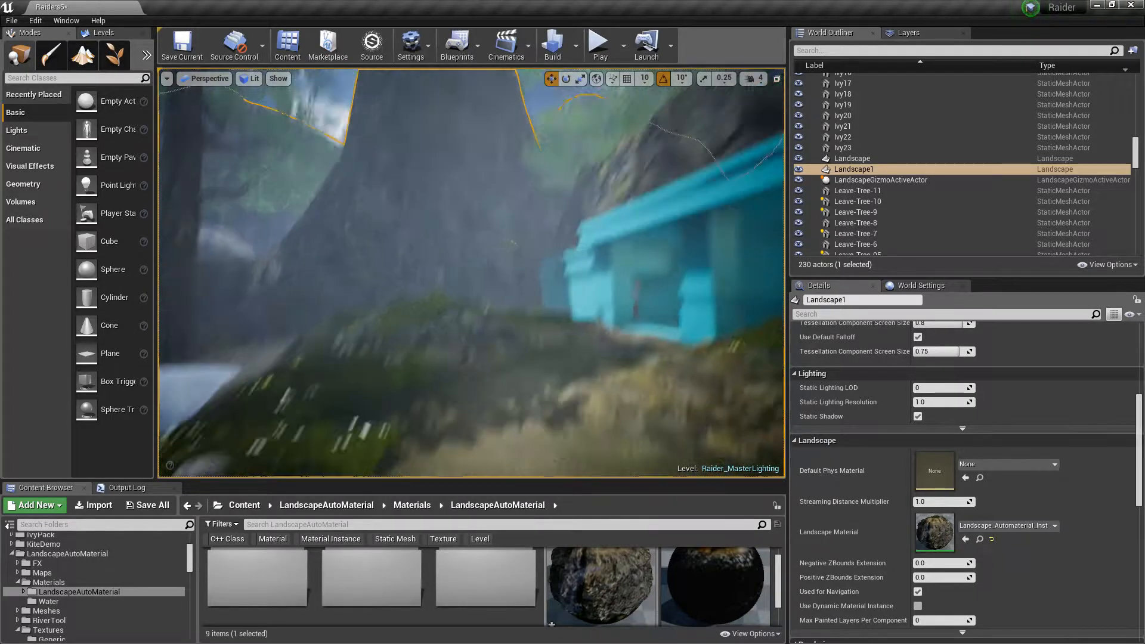
right_click_drag(472, 273, 522, 295)
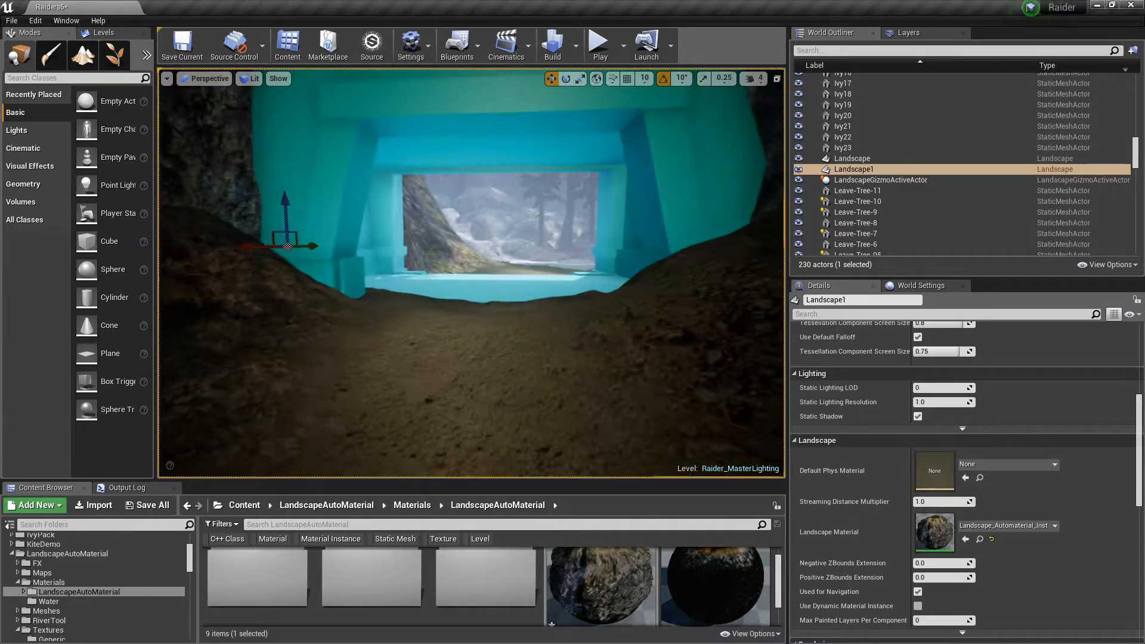
right_click_drag(471, 273, 495, 269)
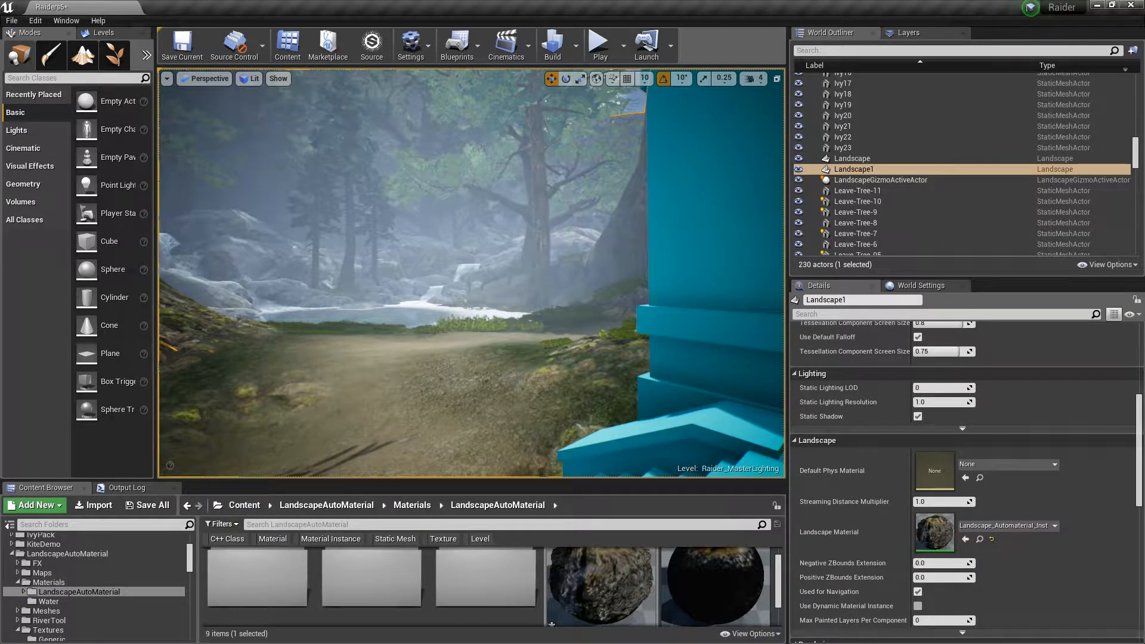
mouse_move(481, 338)
right_mouse_down()
mouse_move(387, 330)
mouse_move(489, 323)
right_mouse_up()
right_click_drag(555, 378, 579, 410)
key("s")
key("w")
key("s")
right_click_drag(672, 316, 537, 247)
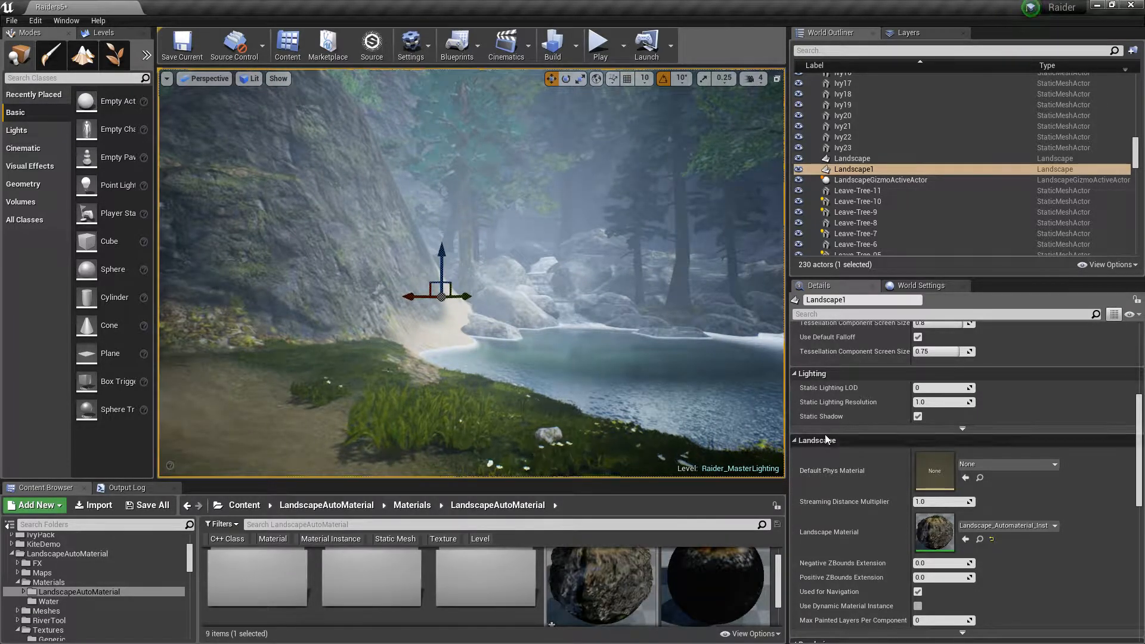
Fly around the riverbank and cliffs outside the temple to inspect the landscape blending
key("w")
right_click_drag(668, 357, 412, 366)
key("w")
key("w")
key("w")
key("w")
key("s")
key("w")
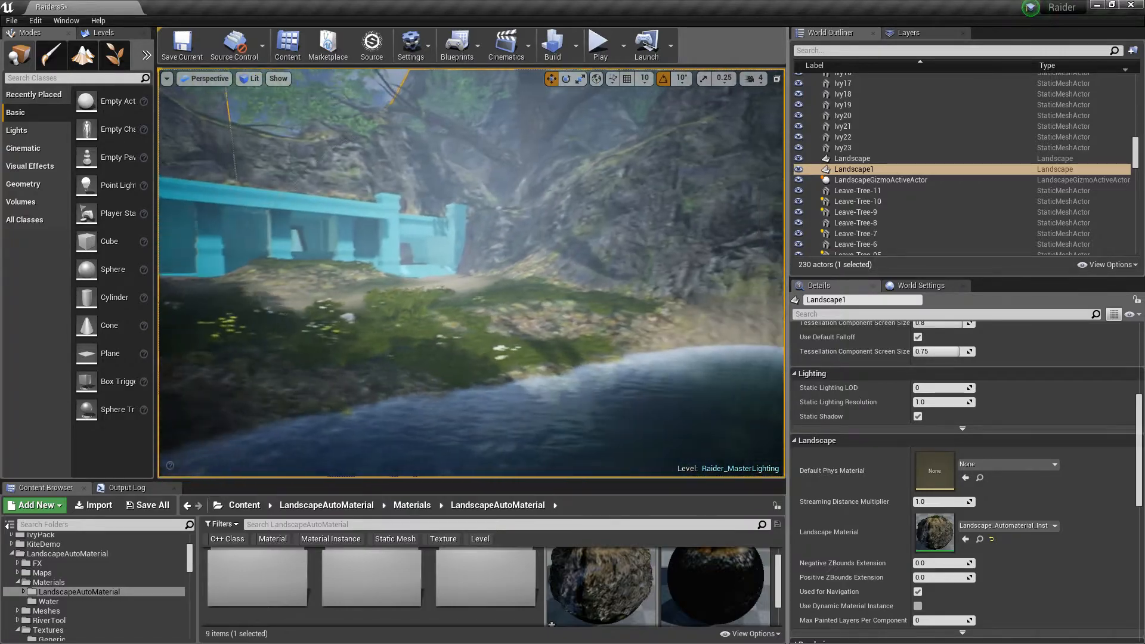
right_click_drag(412, 366, 388, 361)
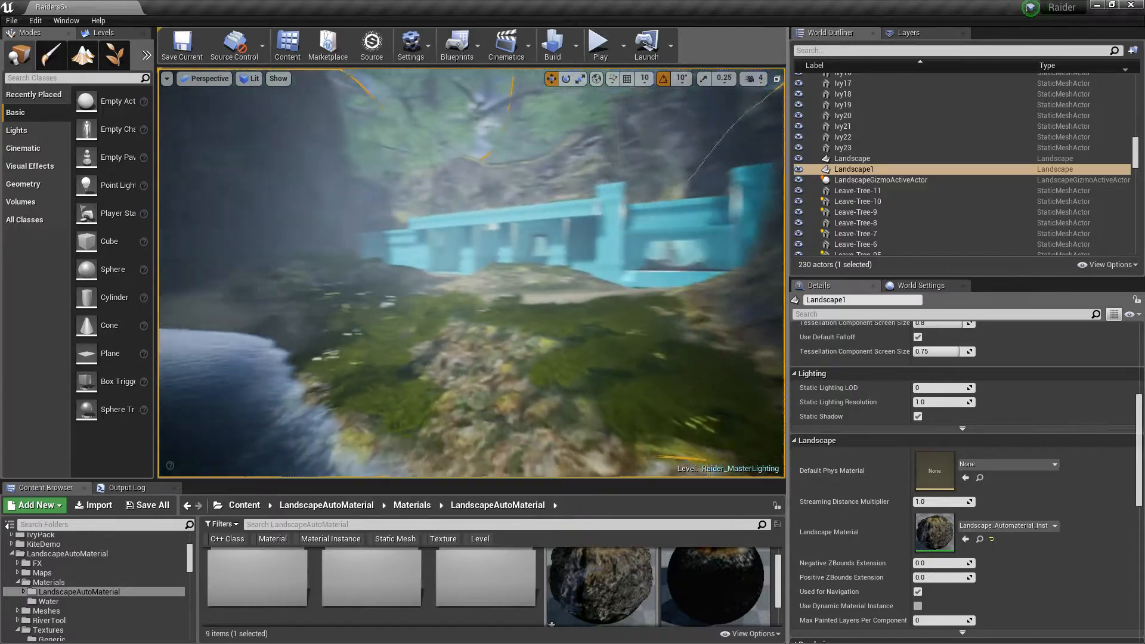
right_click_drag(471, 273, 537, 271)
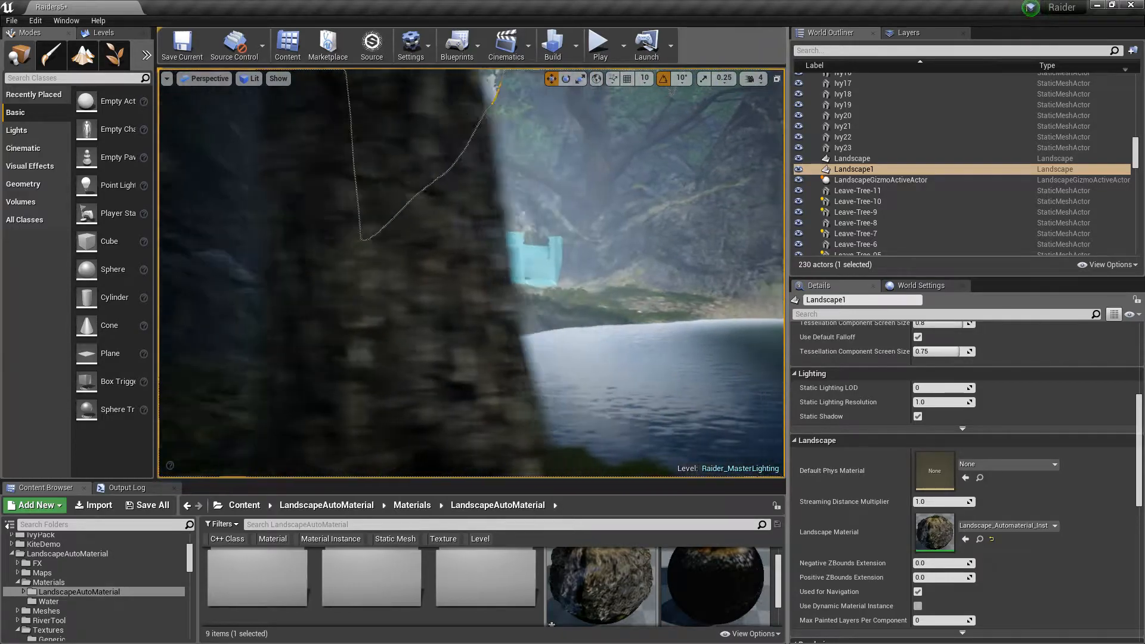
right_click_drag(471, 274, 525, 271)
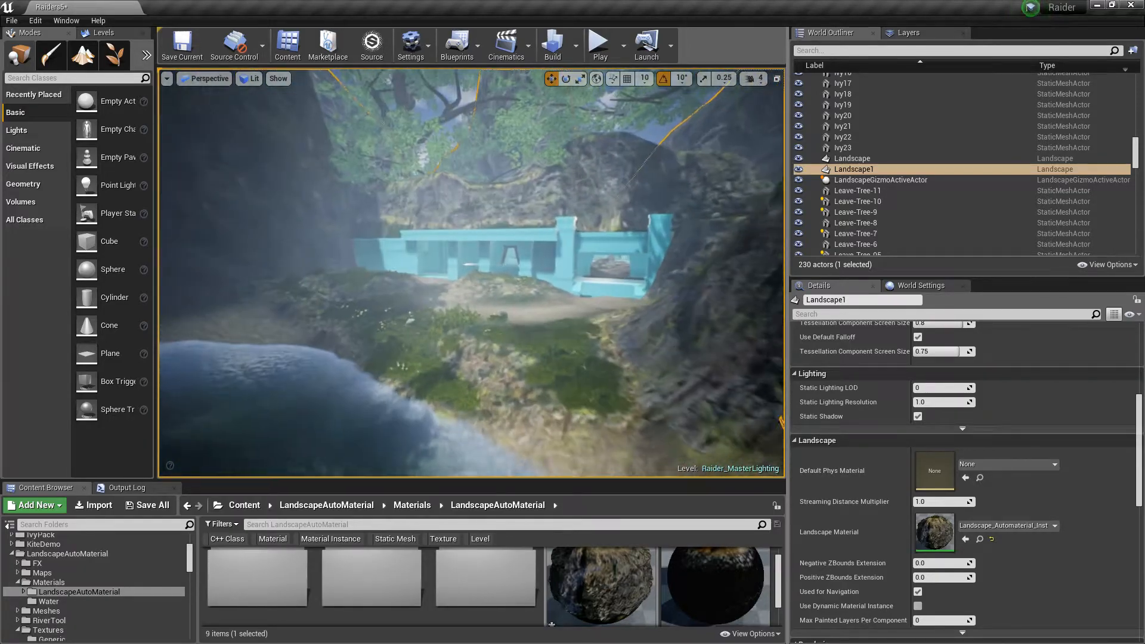
Fly into the temple interior to inspect the floor and blockout walls
right_click_drag(545, 327, 546, 327)
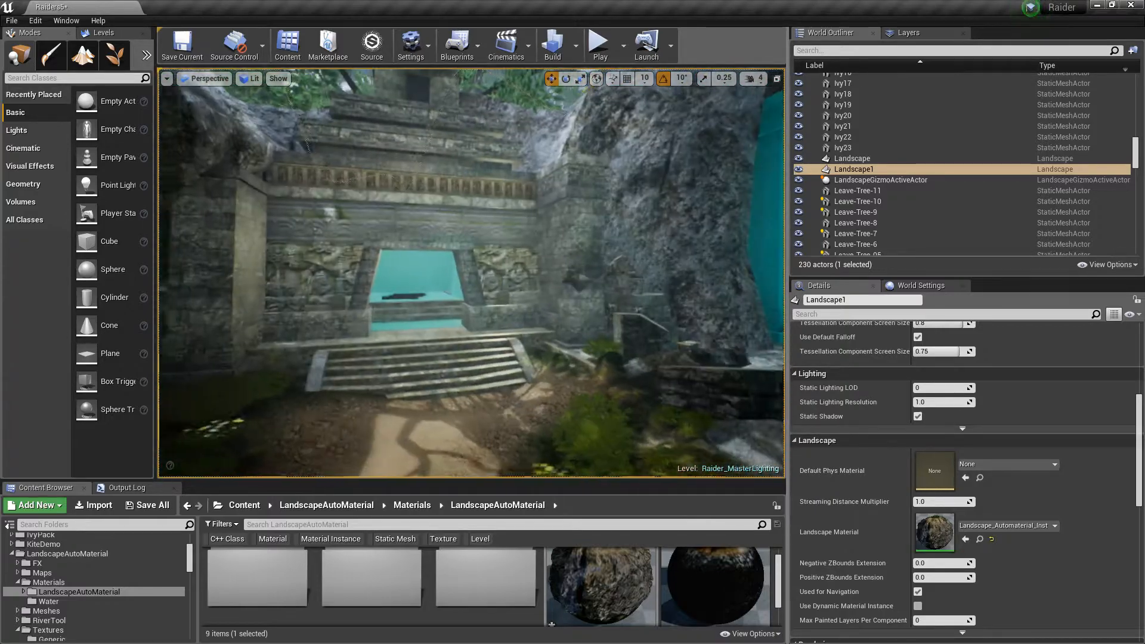
right_click_drag(545, 334, 544, 335)
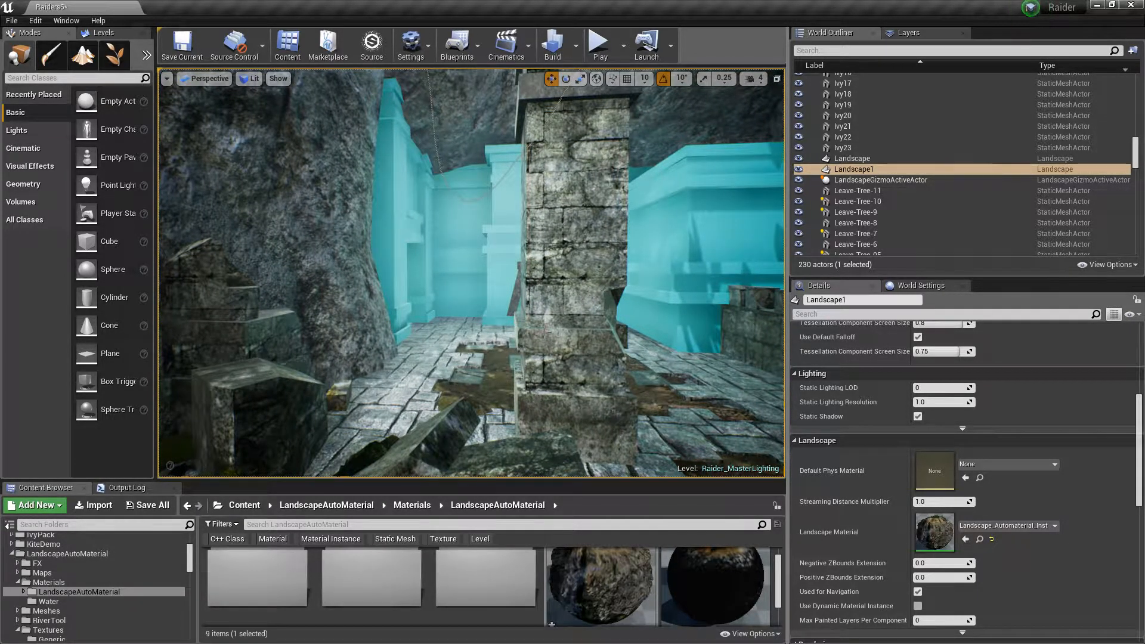
right_click_drag(546, 330, 546, 331)
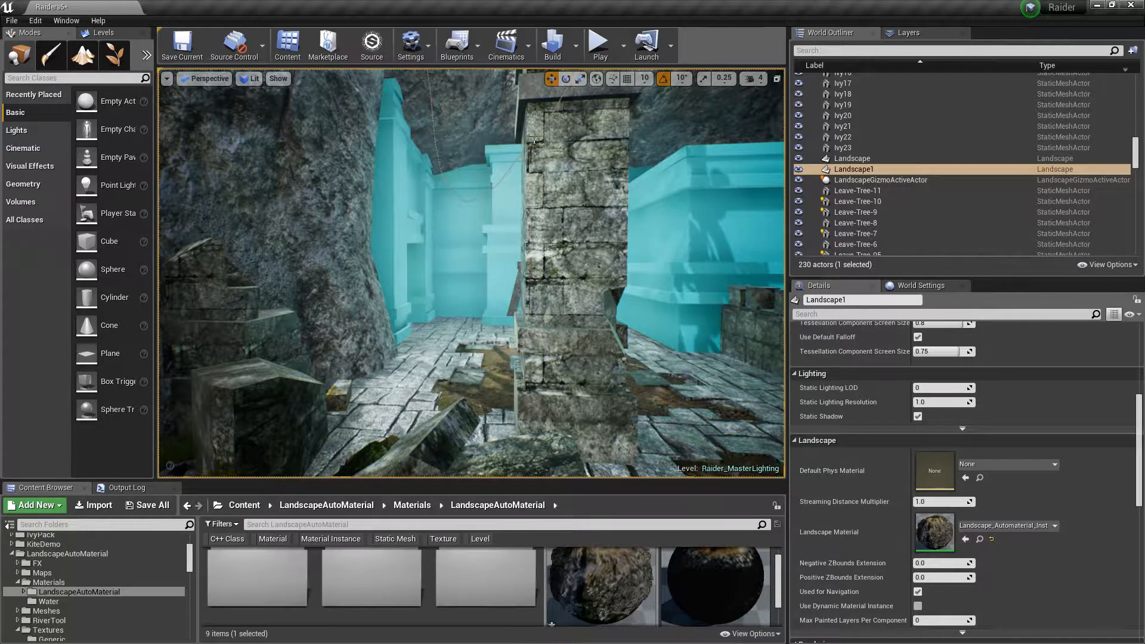
key("w")
right_click_drag(471, 273, 495, 274)
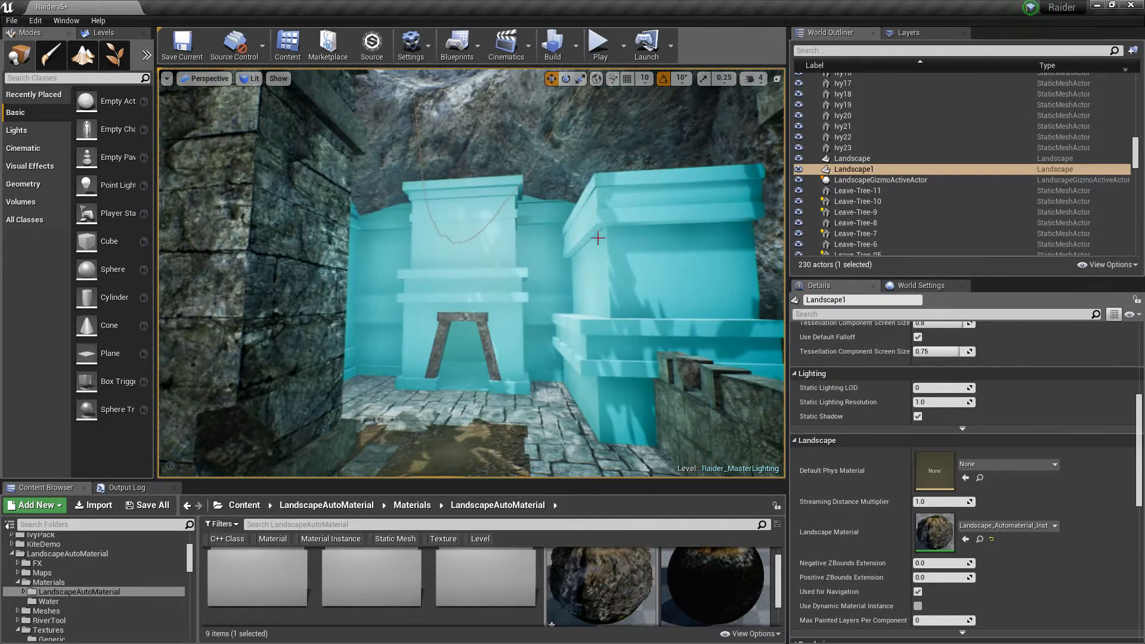
Switch to 3ds Max and hide the UCX_Block1_Room2 collision box over the temple room
key("super")
left_click(455, 634)
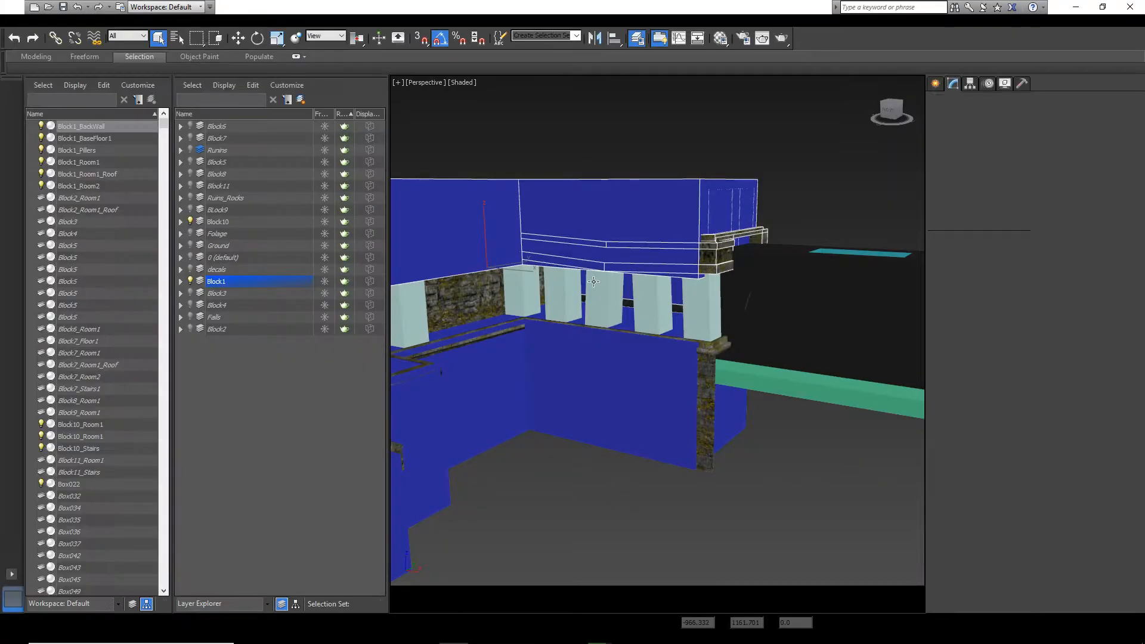
left_click_drag(389, 379, 323, 400)
right_click(652, 411)
left_click(662, 421)
scroll(542, 444, "down", 10)
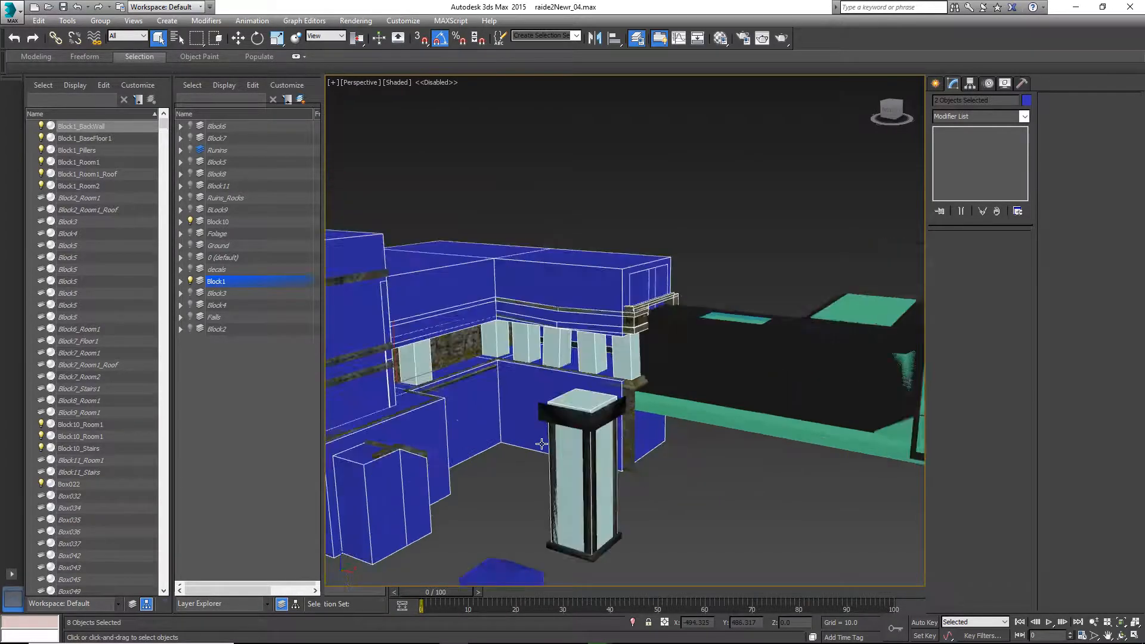
middle_click_drag(542, 444, 590, 421)
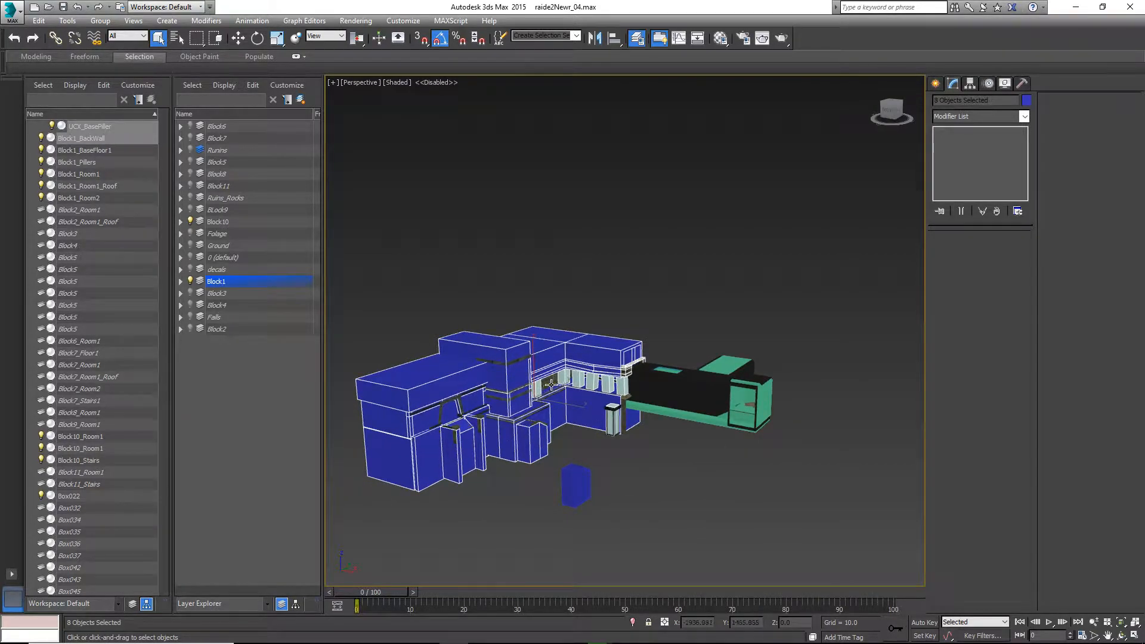
left_click(507, 352)
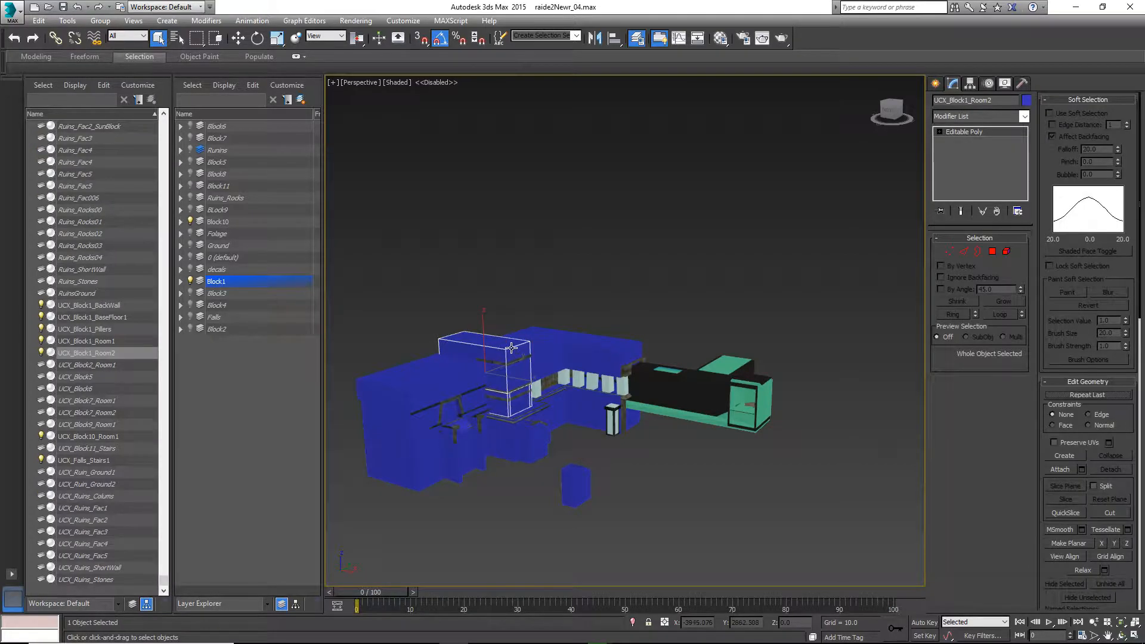
right_click(511, 348)
left_click(530, 310)
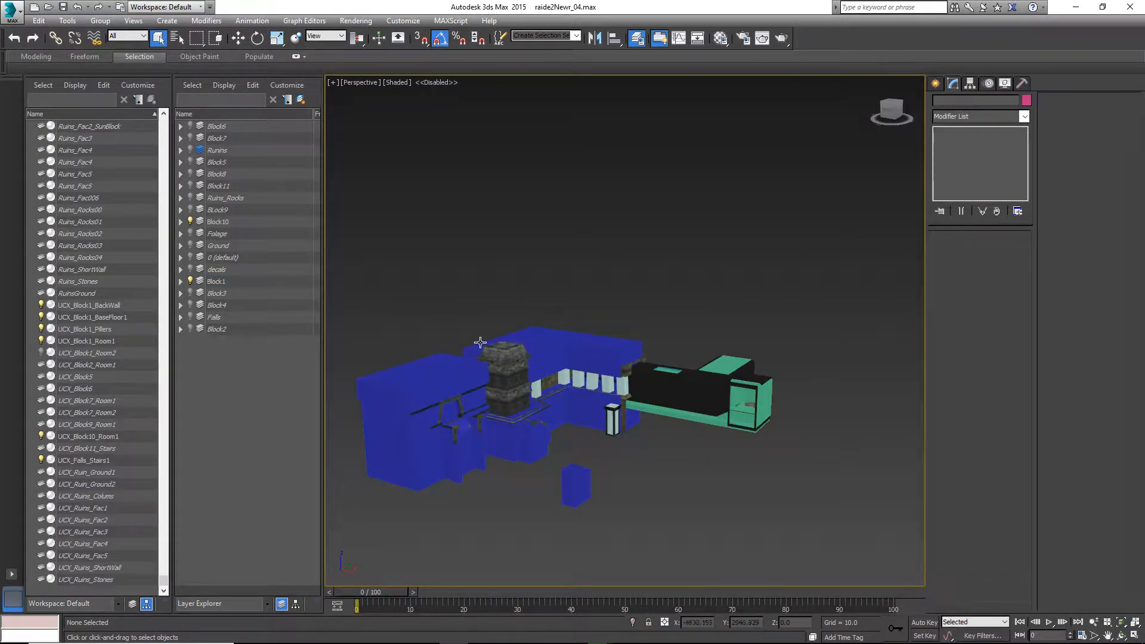
Hide the UCX_Block1_BackWall collision object covering the pillars
scroll(608, 328, "up", 4)
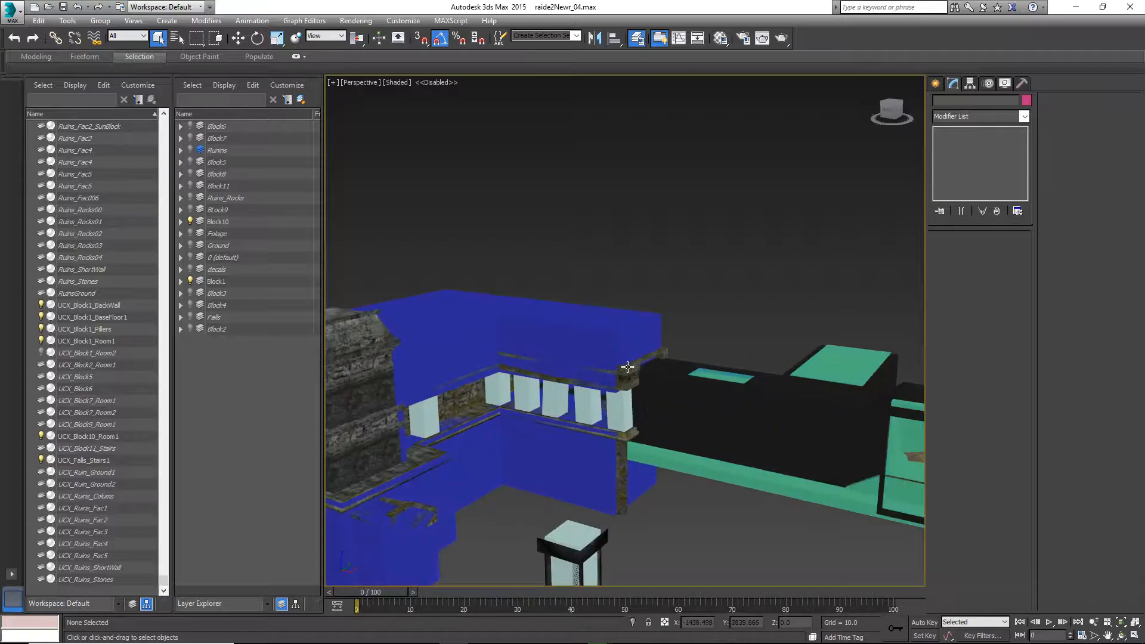
left_click(589, 344)
right_click(546, 365)
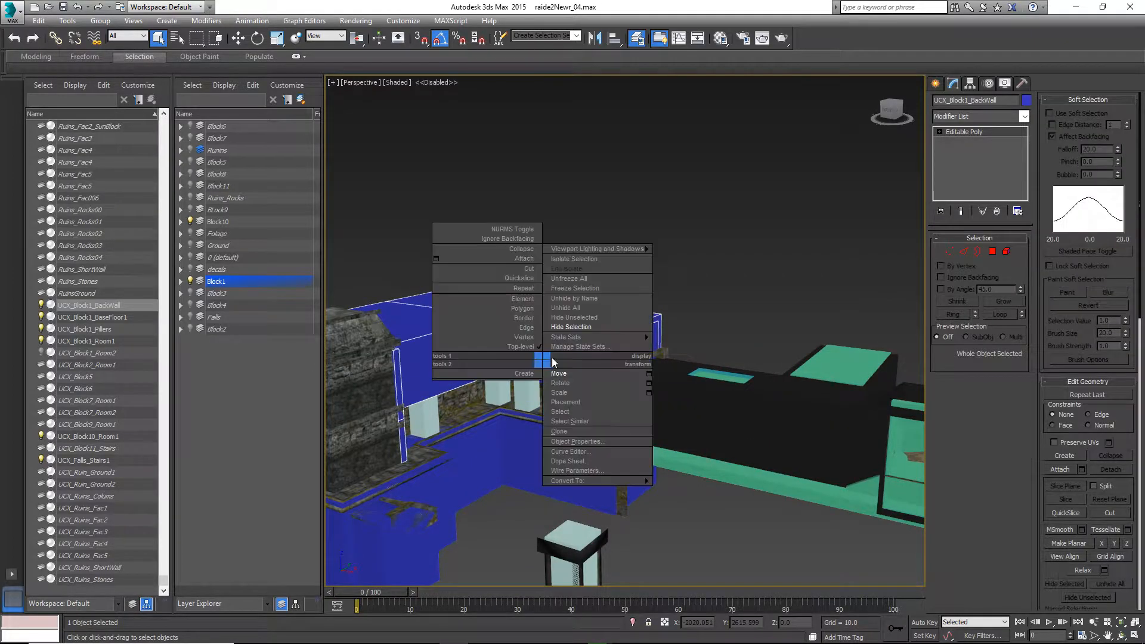
left_click(566, 331)
Select and delete the stray line mesh stretching across the room beneath the roof
left_click(559, 342)
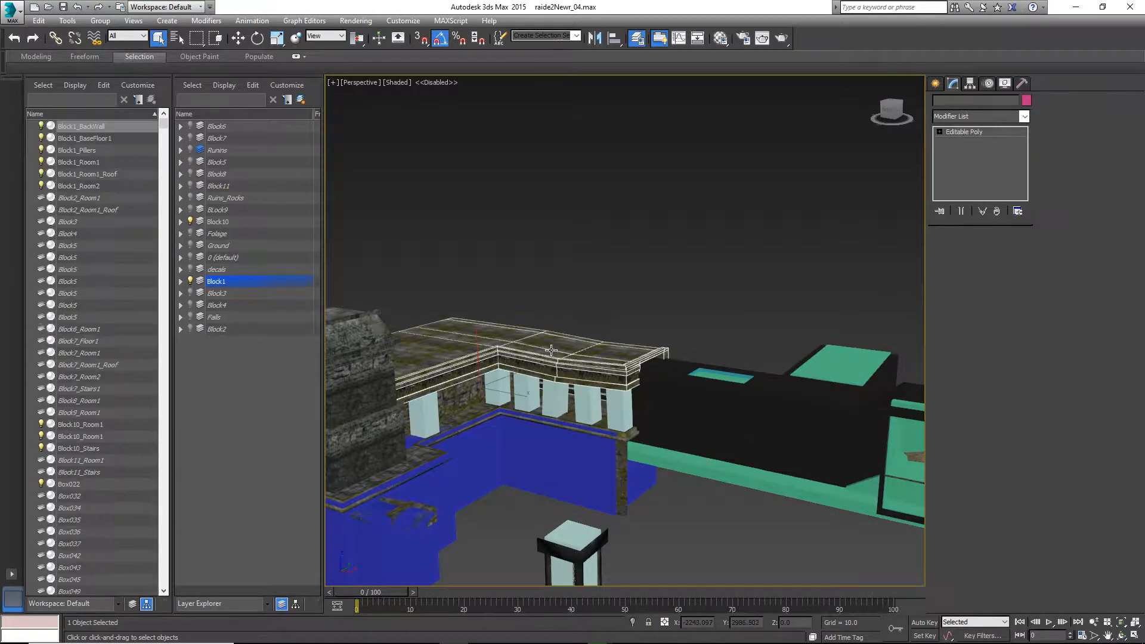
scroll(535, 381, "up", 4)
scroll(536, 382, "up", 2)
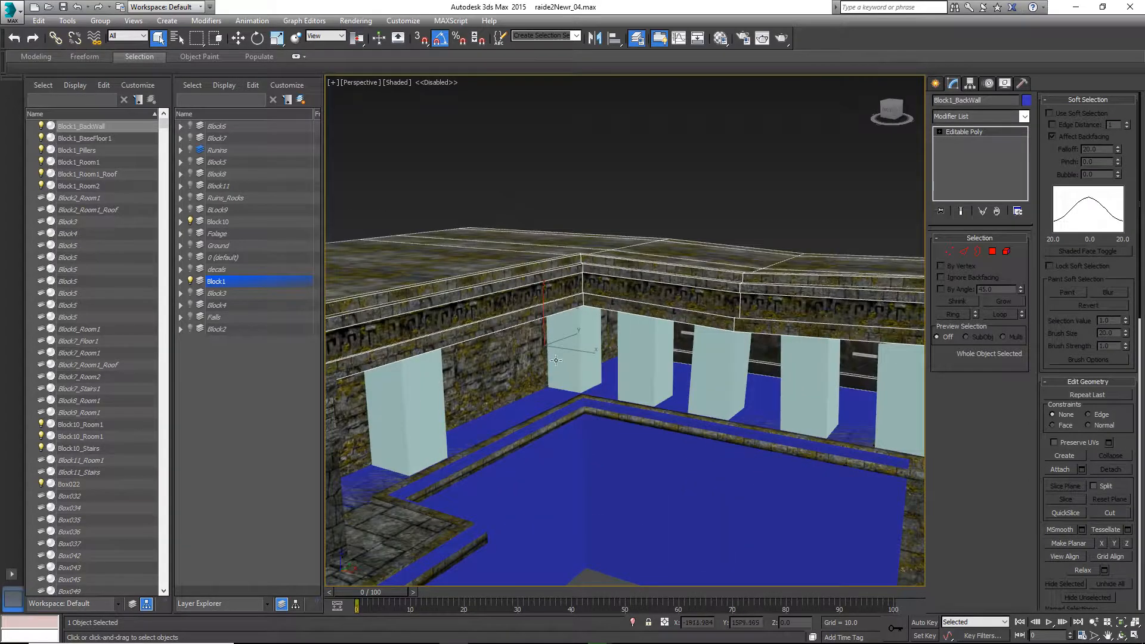
middle_click_drag(558, 346, 533, 352, "alt")
left_click(557, 402)
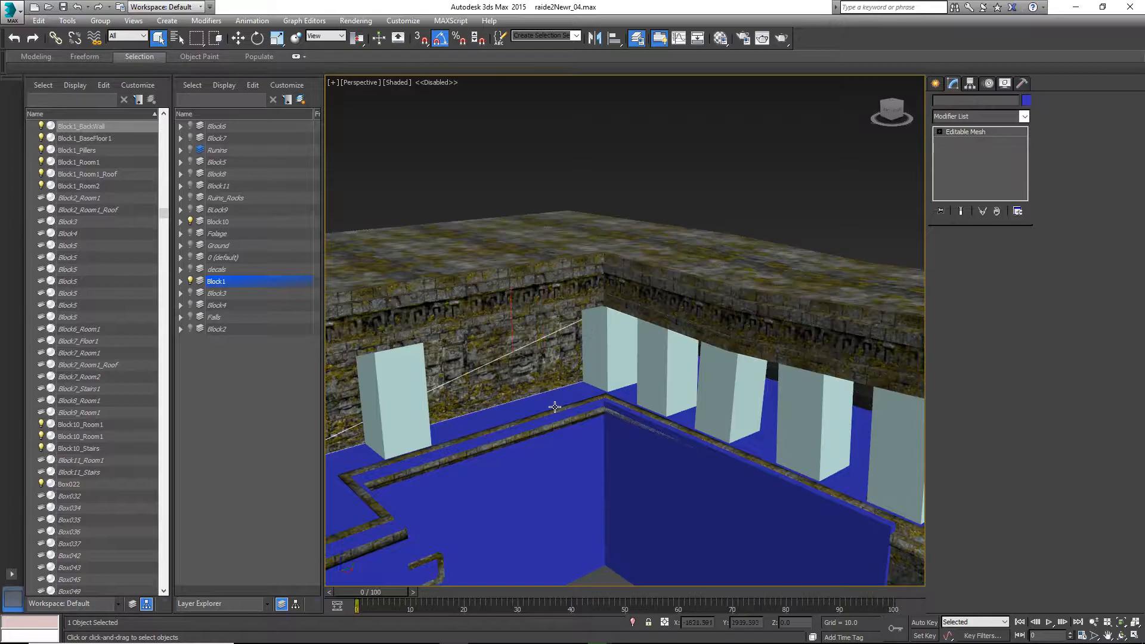
key("Delete")
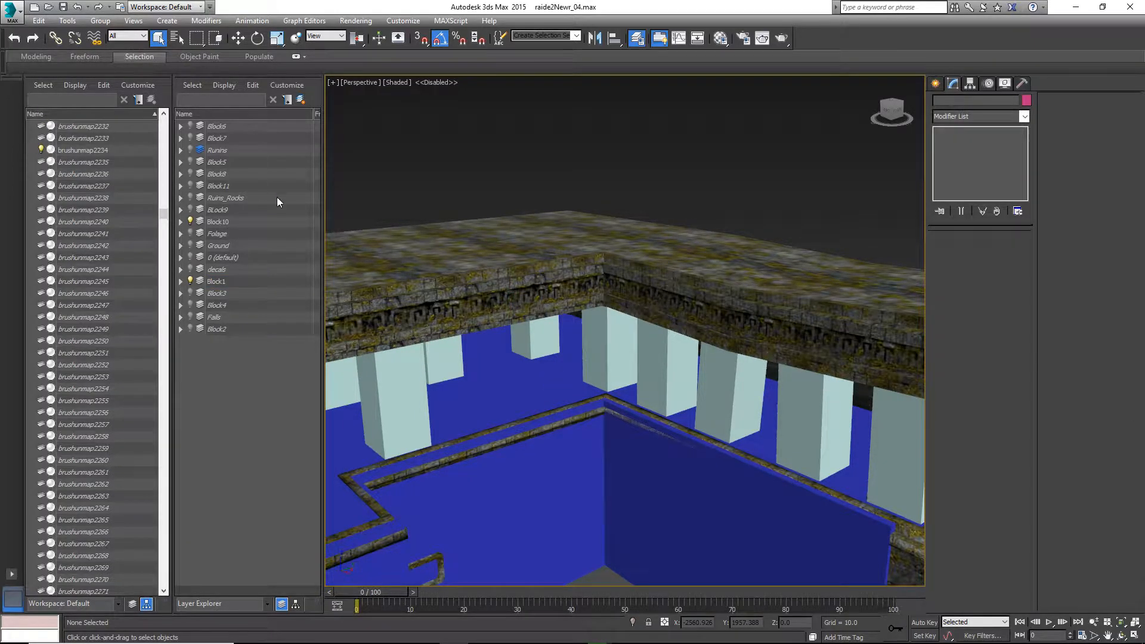
Select the temple roof and toggle the Block1 layer's visibility on and off to compare
middle_click_drag(501, 322, 603, 287)
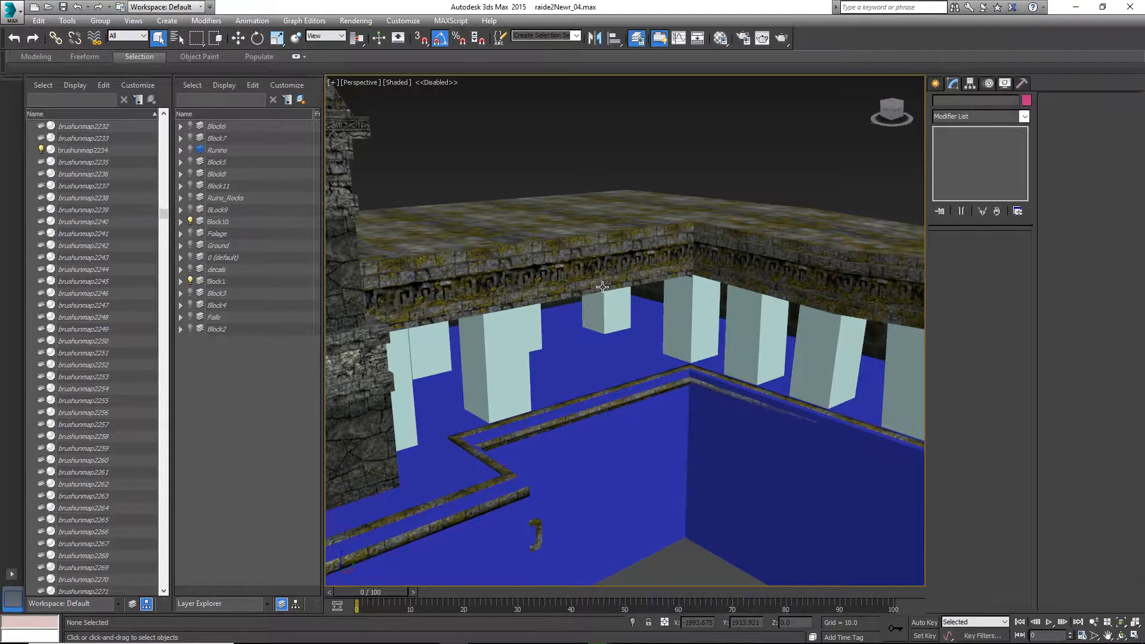
scroll(602, 287, "down", 5)
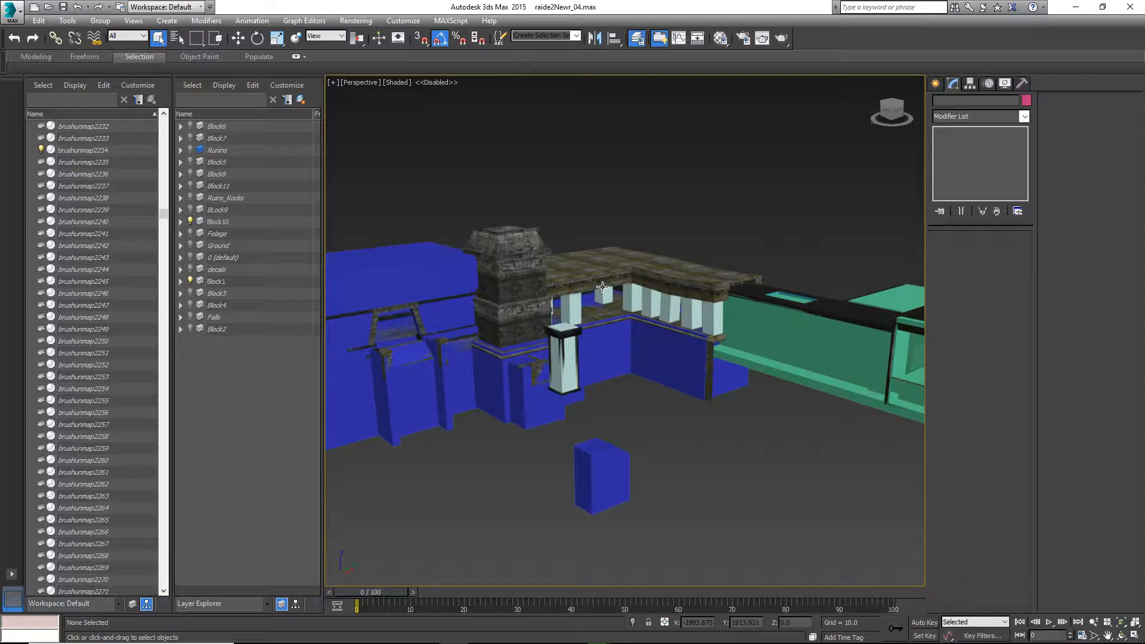
left_click(590, 264)
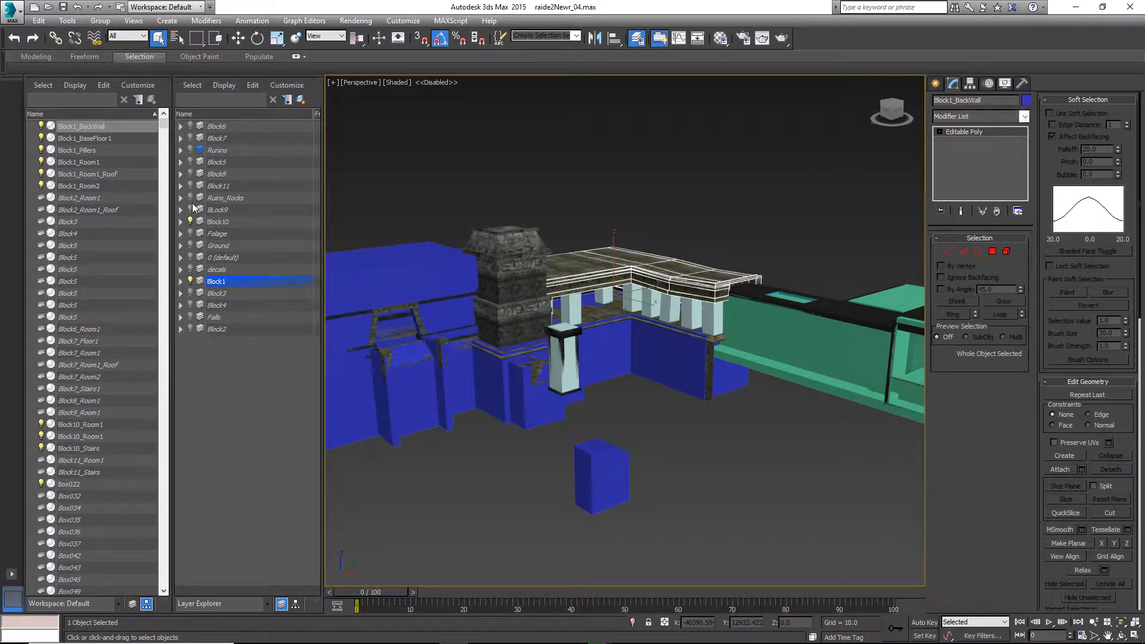
left_click(193, 282)
left_click(192, 281)
left_click(191, 281)
left_click(191, 281)
left_click(191, 281)
left_click(192, 281)
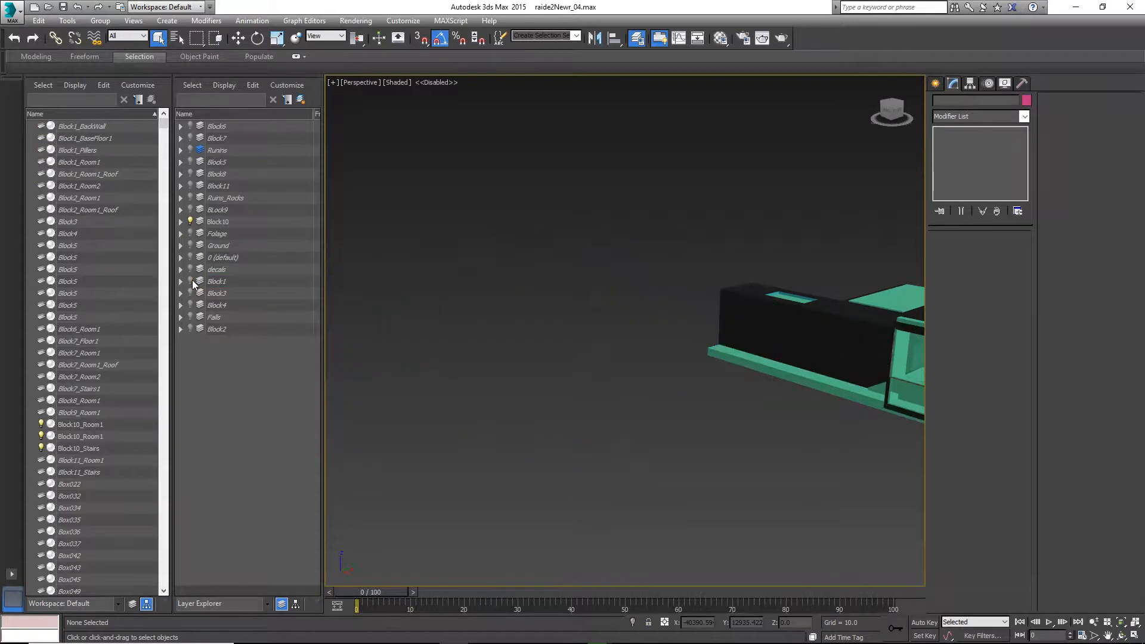
left_click(191, 281)
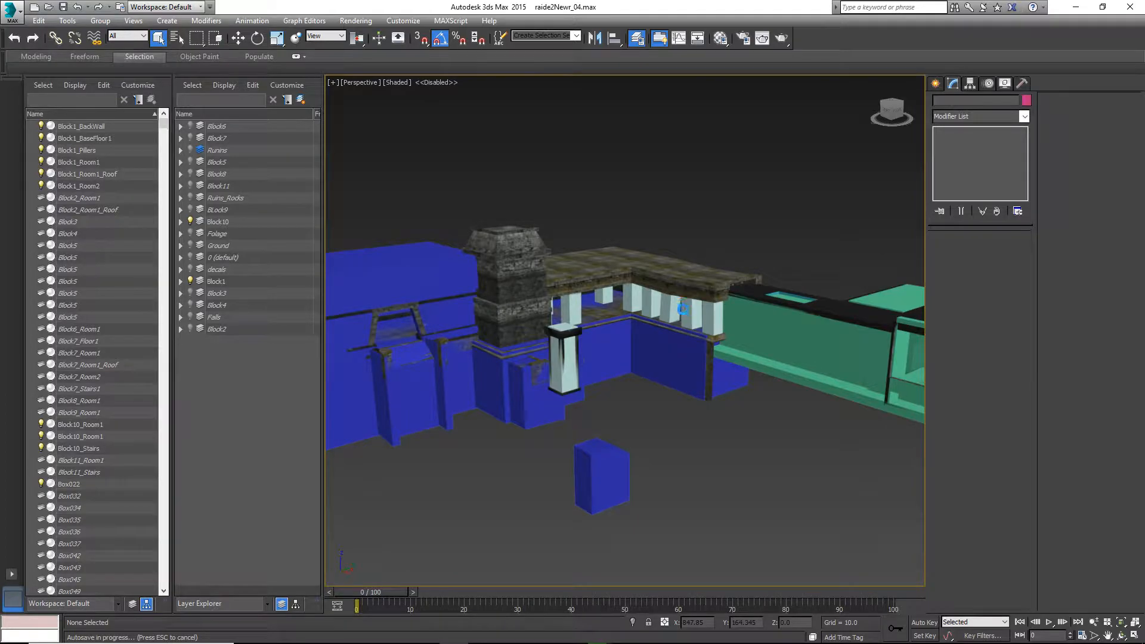
Unhide all hidden objects in the scene, including all hidden layers
right_click(534, 353)
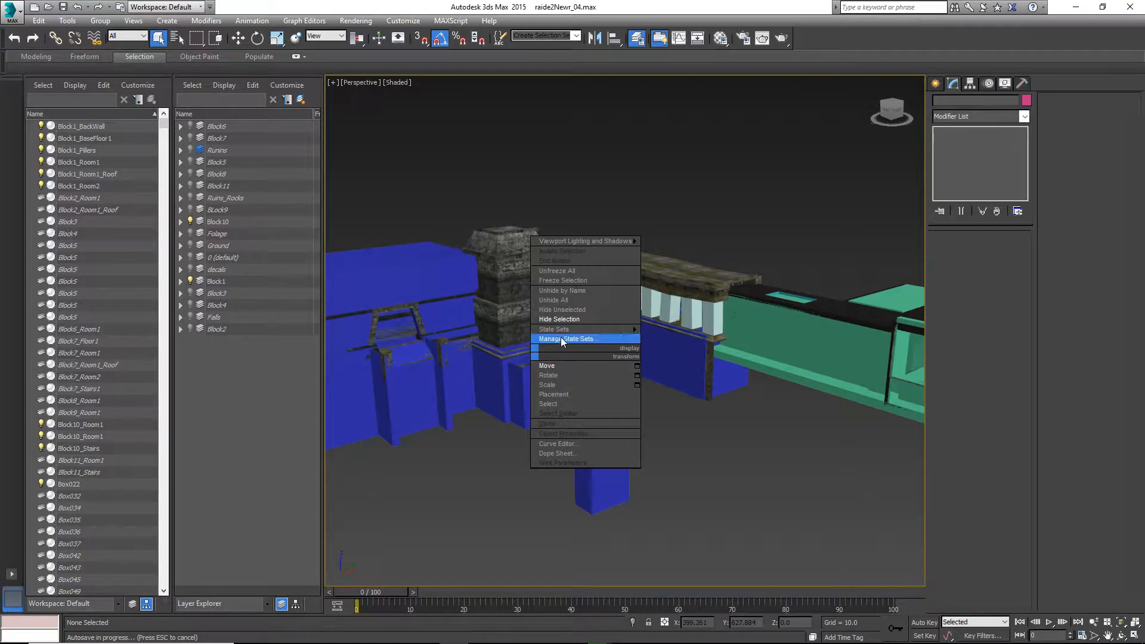
middle_click_drag(681, 287, 700, 299)
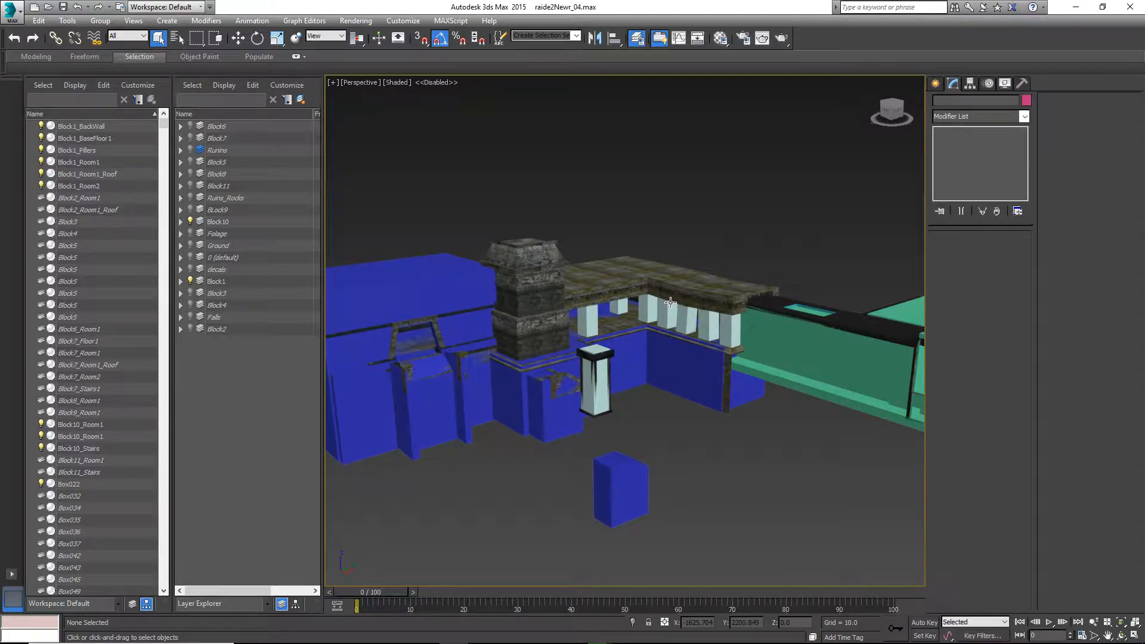
middle_click_drag(668, 304, 650, 309, "alt")
middle_click_drag(650, 309, 595, 288)
right_click(644, 338)
mouse_move(659, 314)
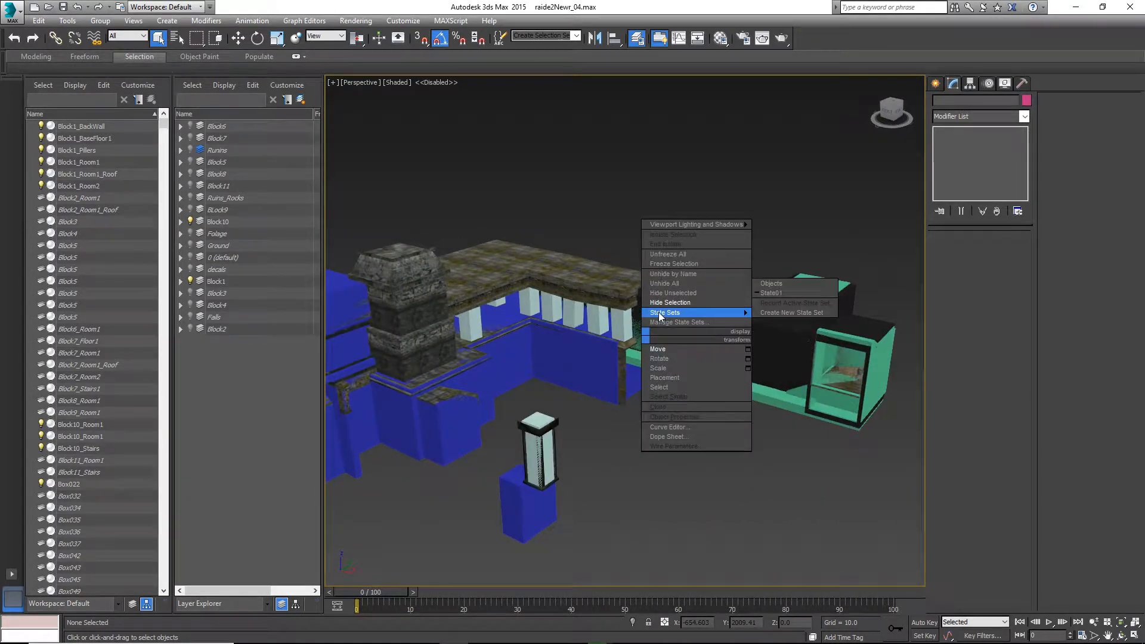
left_click(664, 283)
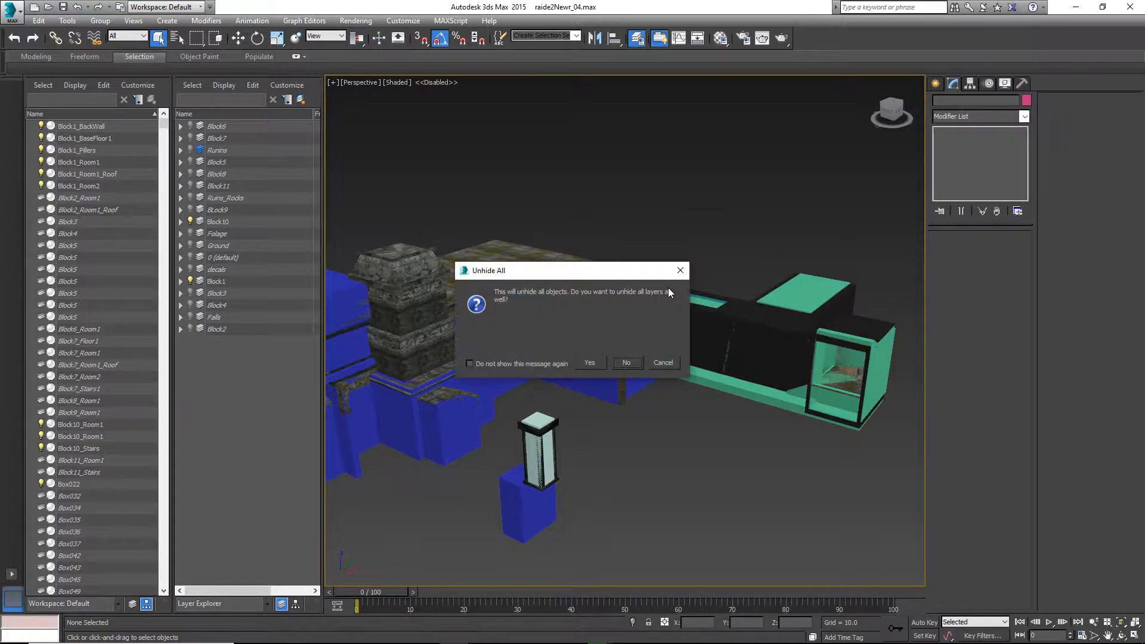
left_click(589, 365)
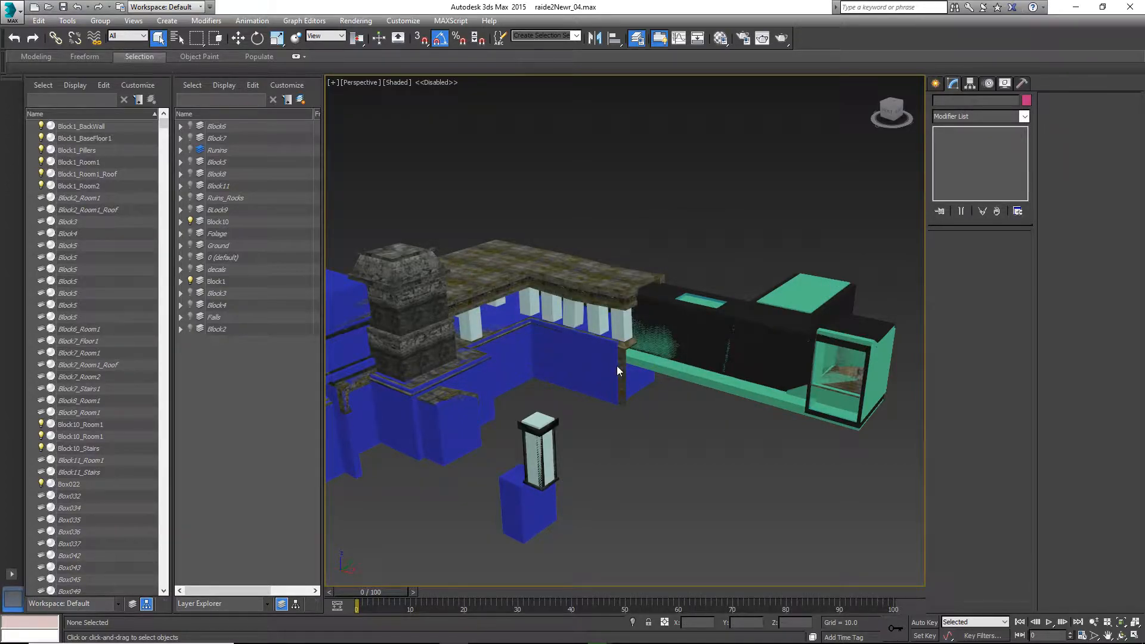
Select the Ruins_Rocks01 rock mesh enclosing the temple area and hide it
scroll(625, 357, "down", 3)
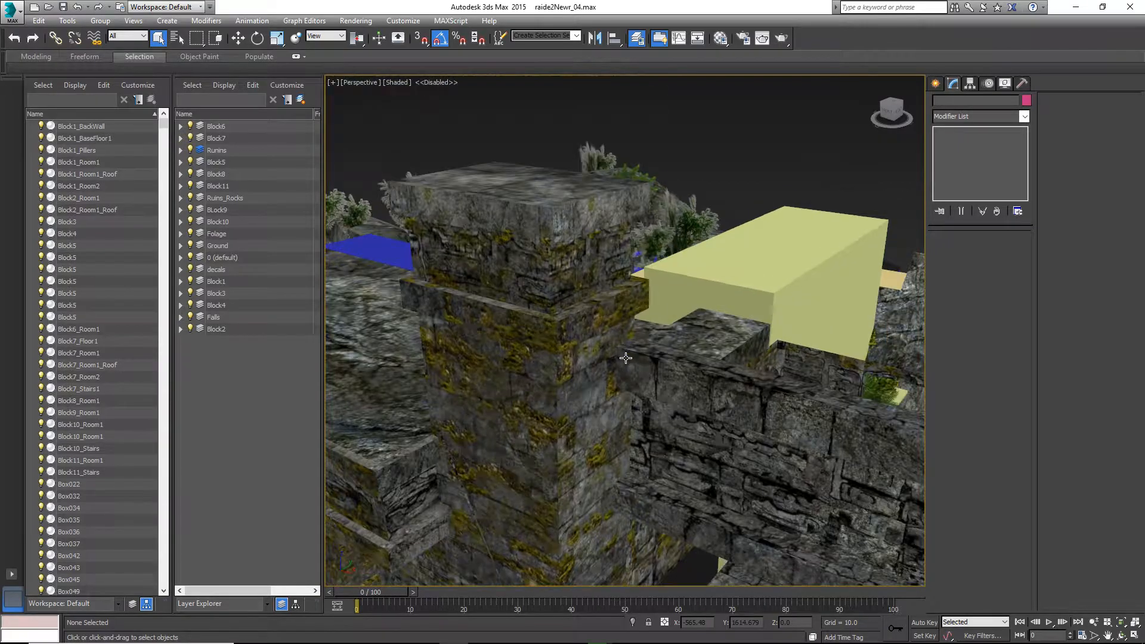
scroll(625, 358, "down", 3)
middle_click_drag(588, 378, 916, 182, "alt")
scroll(752, 338, "down", 5)
middle_click_drag(742, 343, 549, 544, "alt")
scroll(640, 357, "up", 5)
scroll(598, 423, "up", 5)
left_click(583, 372)
right_click(582, 373)
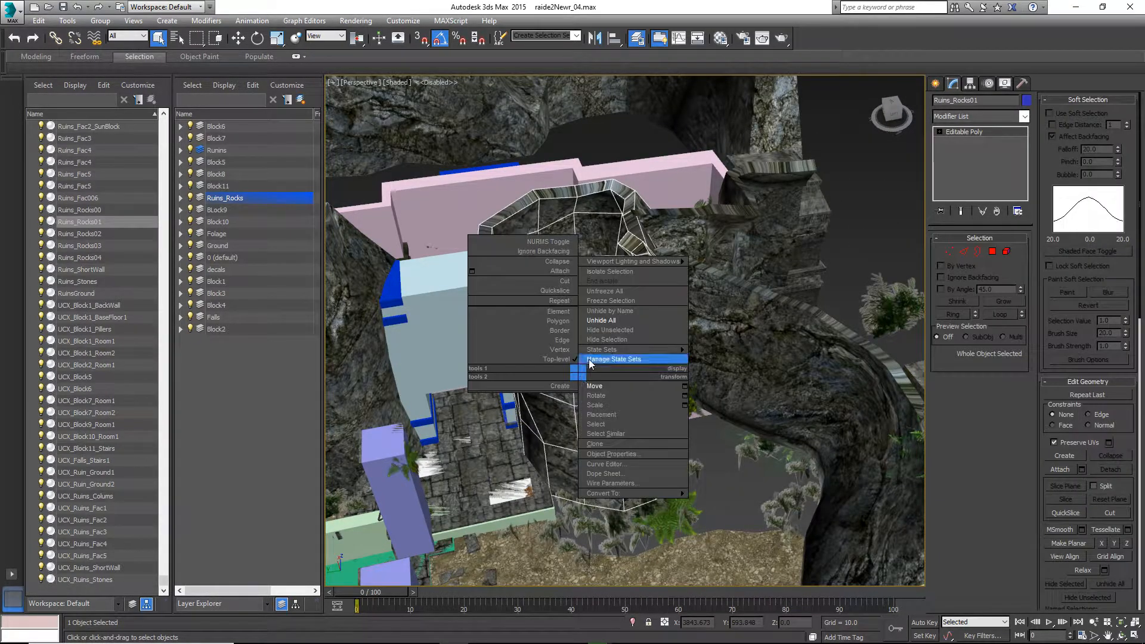
left_click(596, 341)
Hide the foliage mesh and the Ruins_Rocks00 cliff rock in front of the temple
left_click(692, 323)
right_click(692, 323)
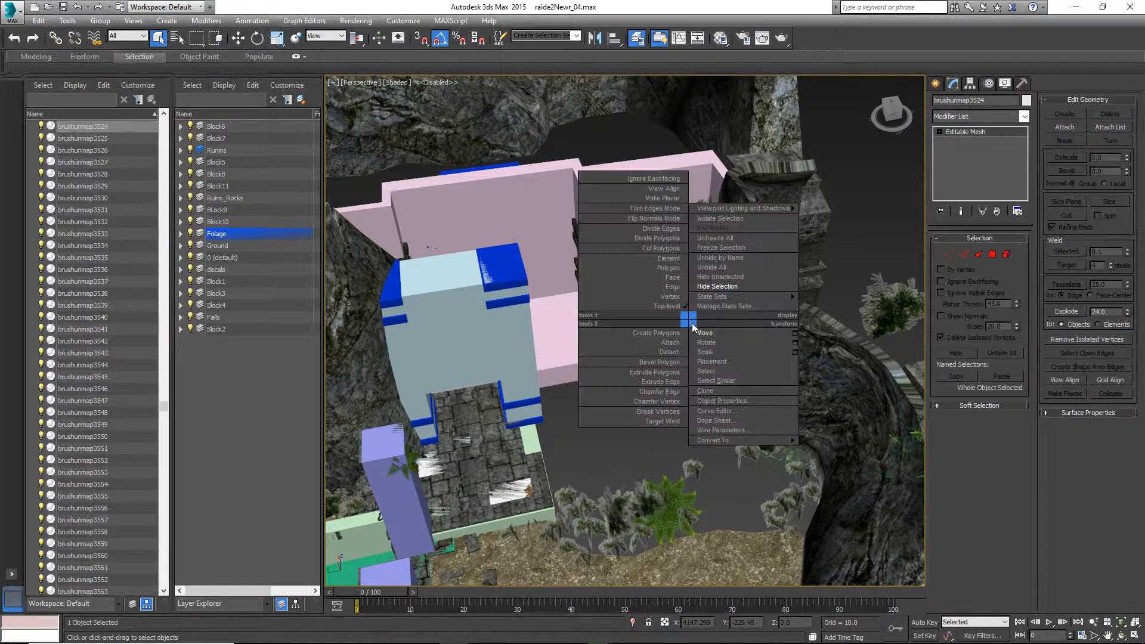
left_click(716, 288)
left_click(733, 307)
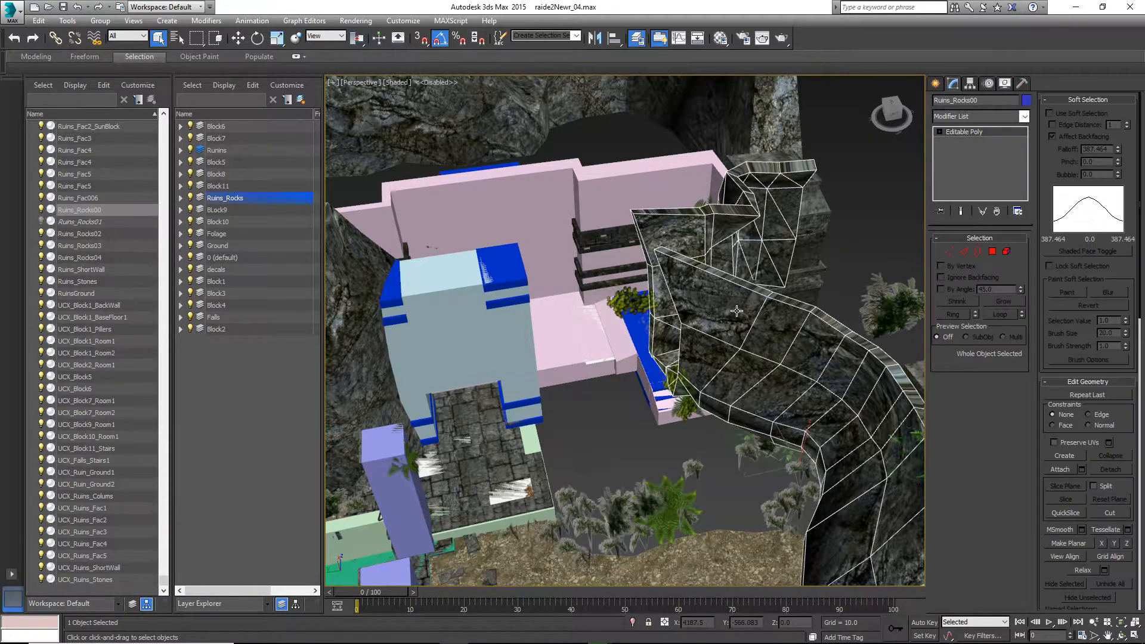
right_click(734, 307)
left_click(757, 274)
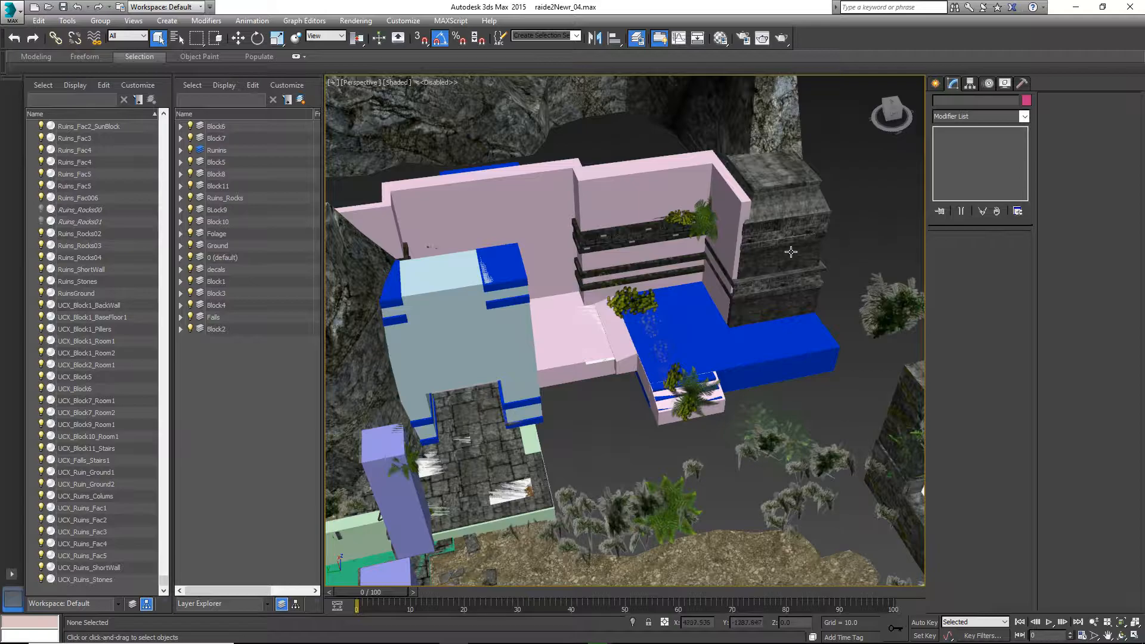
Select the UCX_Ruins_Fac1 collision box over the temple facade and hide it
left_click(634, 230)
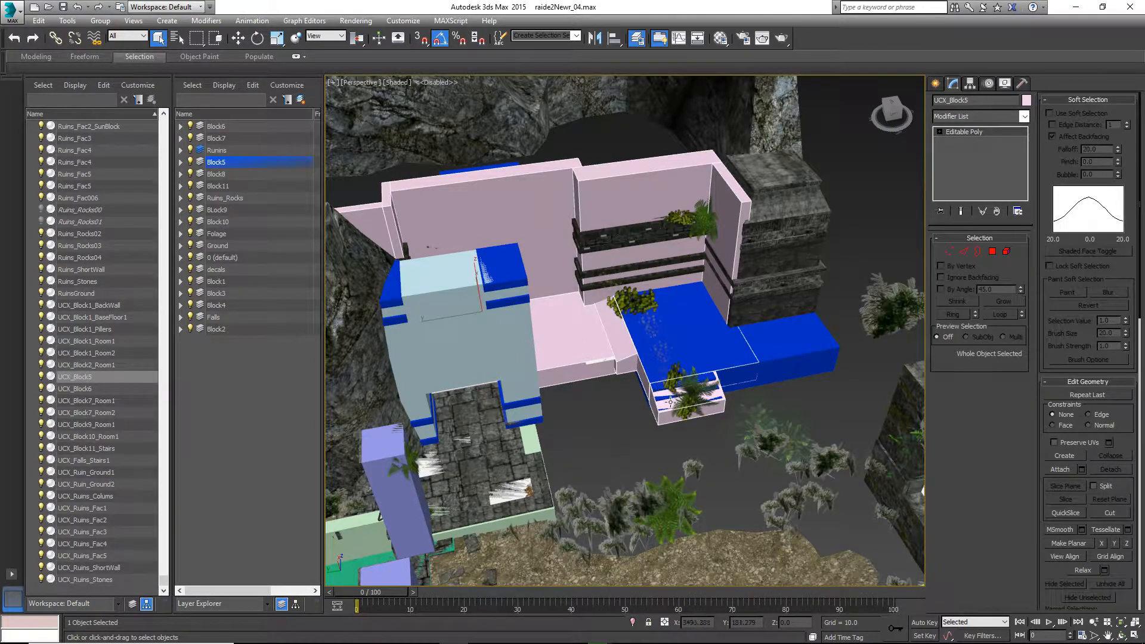
middle_click_drag(670, 403, 661, 362, "alt")
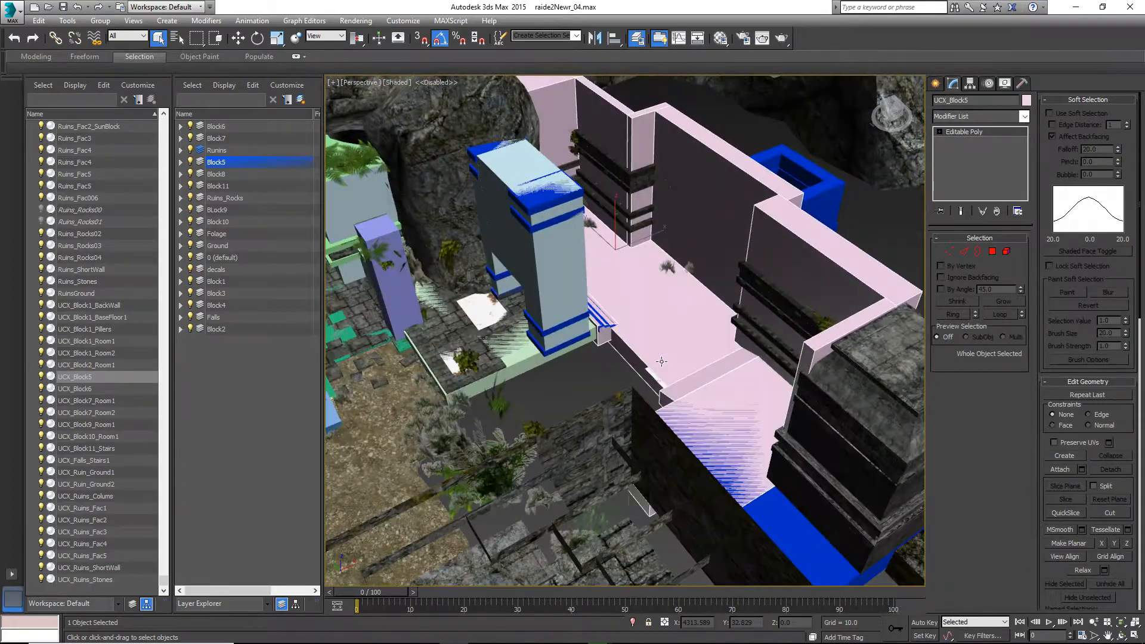
middle_click_drag(548, 333, 661, 203, "alt")
left_click(661, 204)
right_click(666, 210)
mouse_move(690, 188)
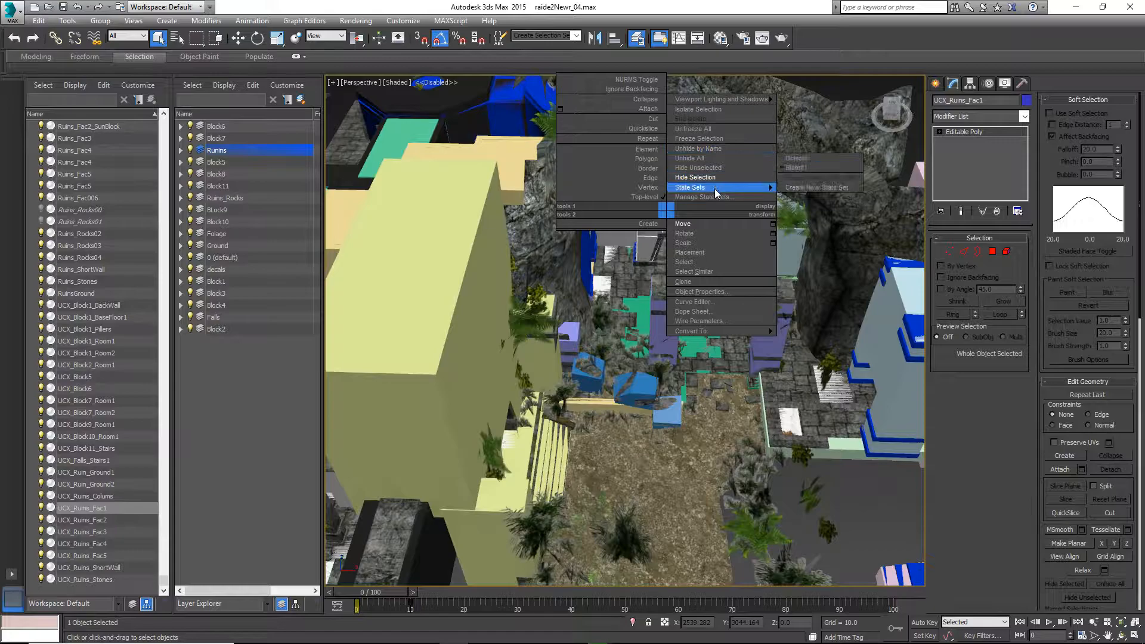
left_click(629, 460)
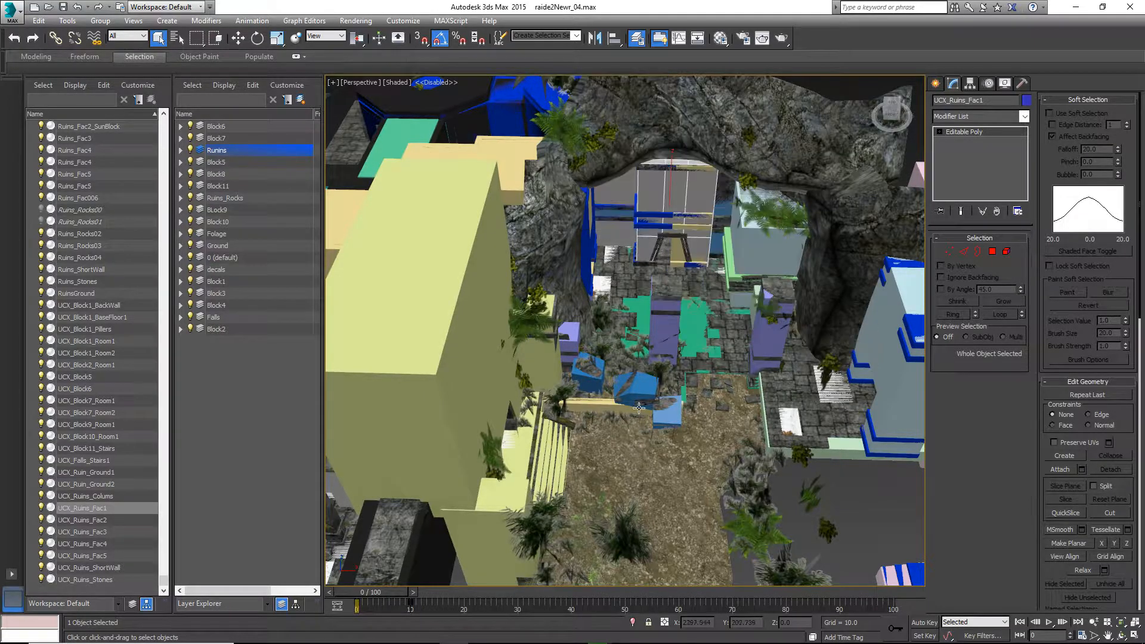
middle_click_drag(657, 267, 672, 186, "alt")
right_click(672, 185)
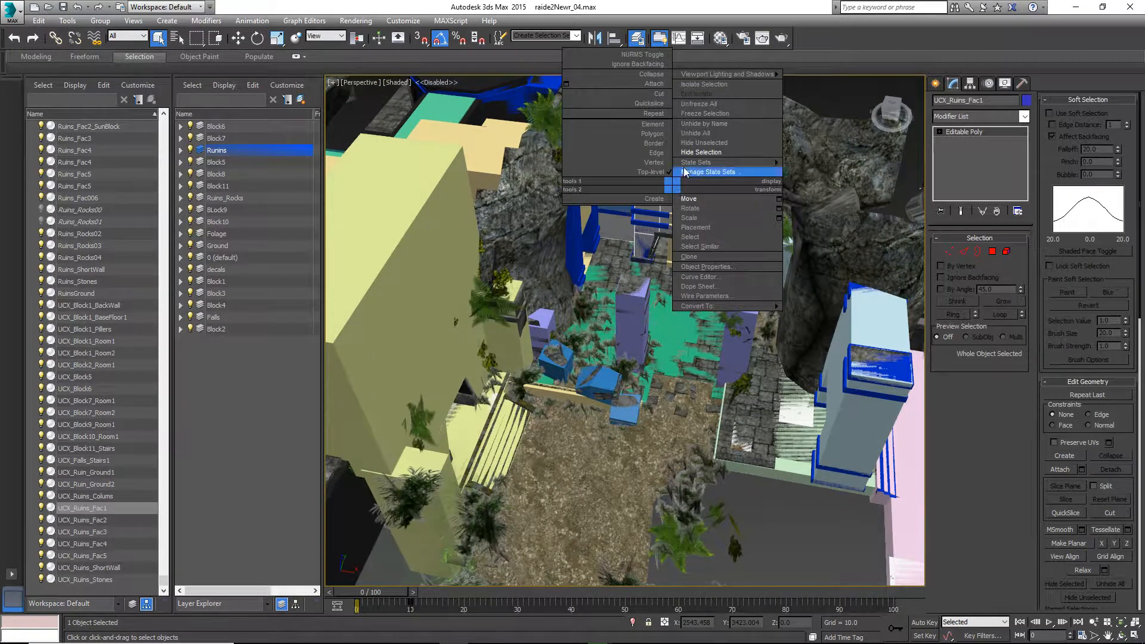
left_click(695, 152)
Hide the Object023 mesh at the top of the facade
left_click(656, 196)
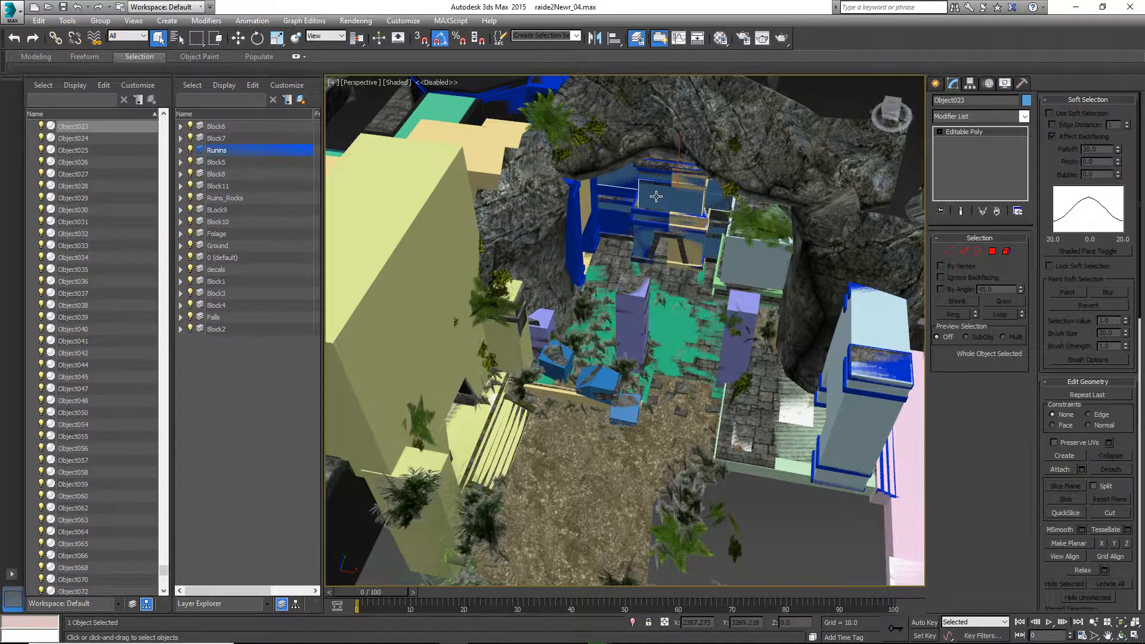
right_click(656, 195)
left_click(682, 160)
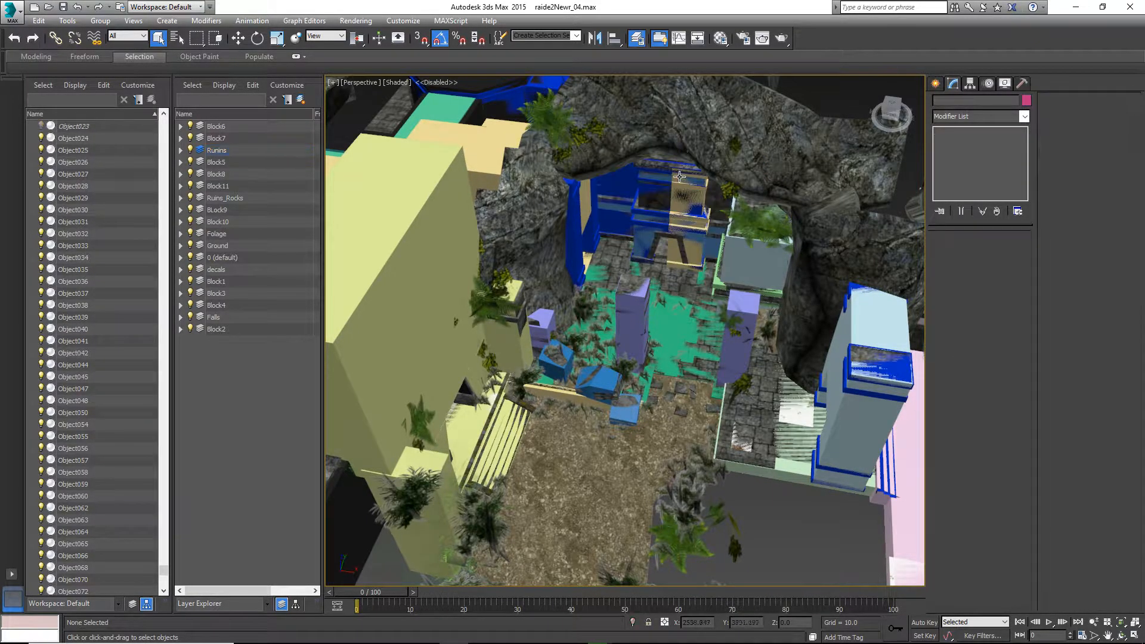
Select the Ruins_Fac1 temple facade and isolate it
left_click(676, 196)
middle_click_drag(676, 197, 650, 170, "alt")
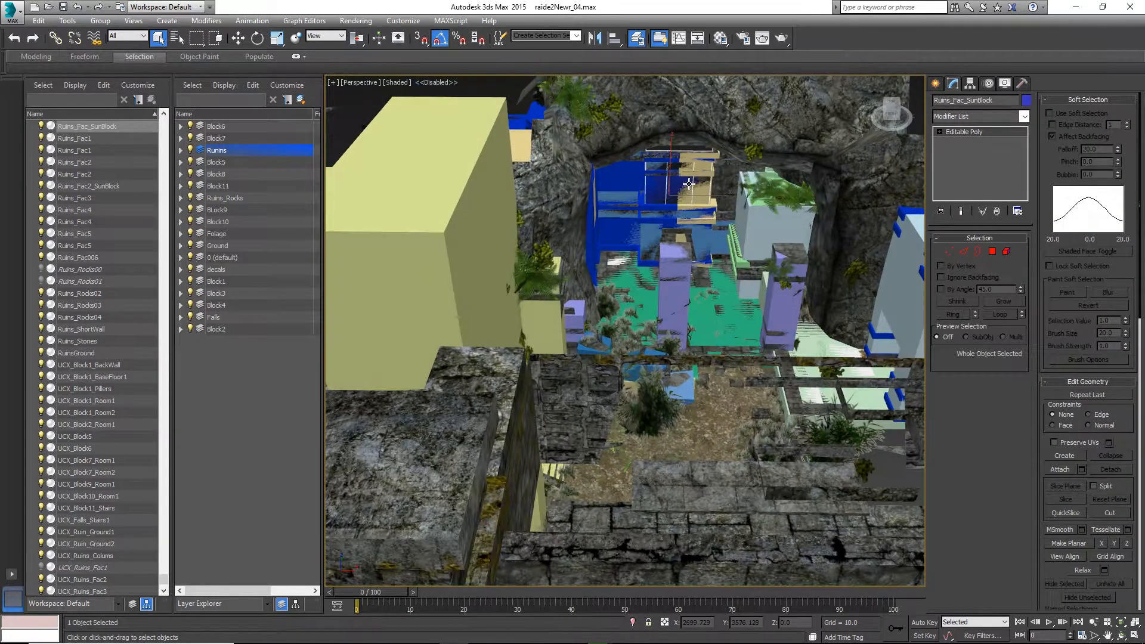
scroll(644, 180, "up", 5)
left_click(575, 164)
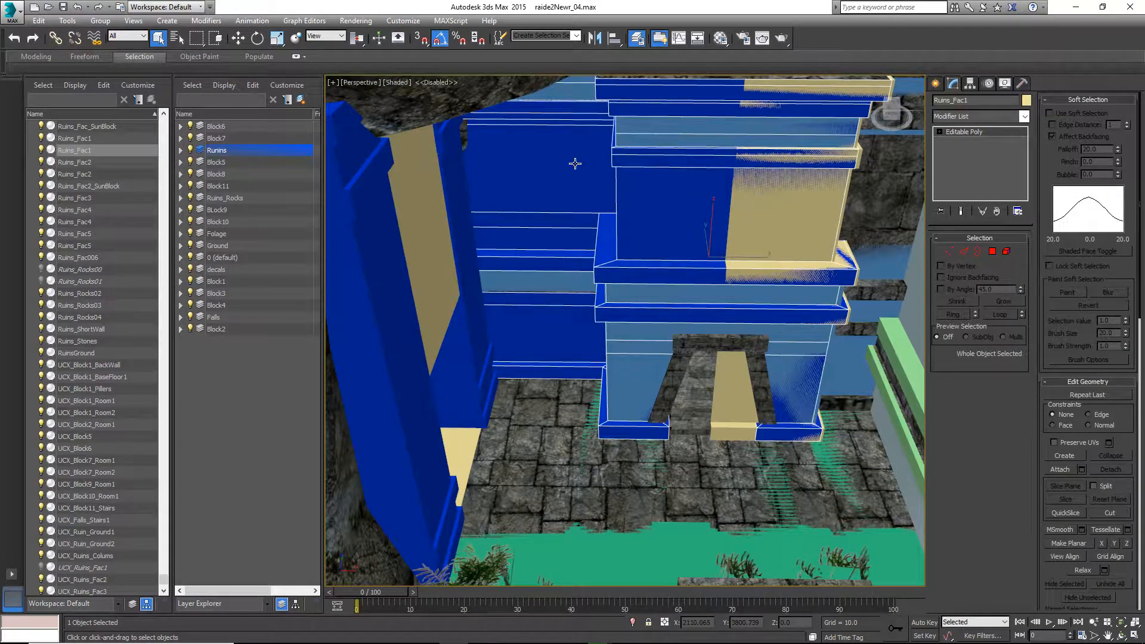
right_click(567, 196)
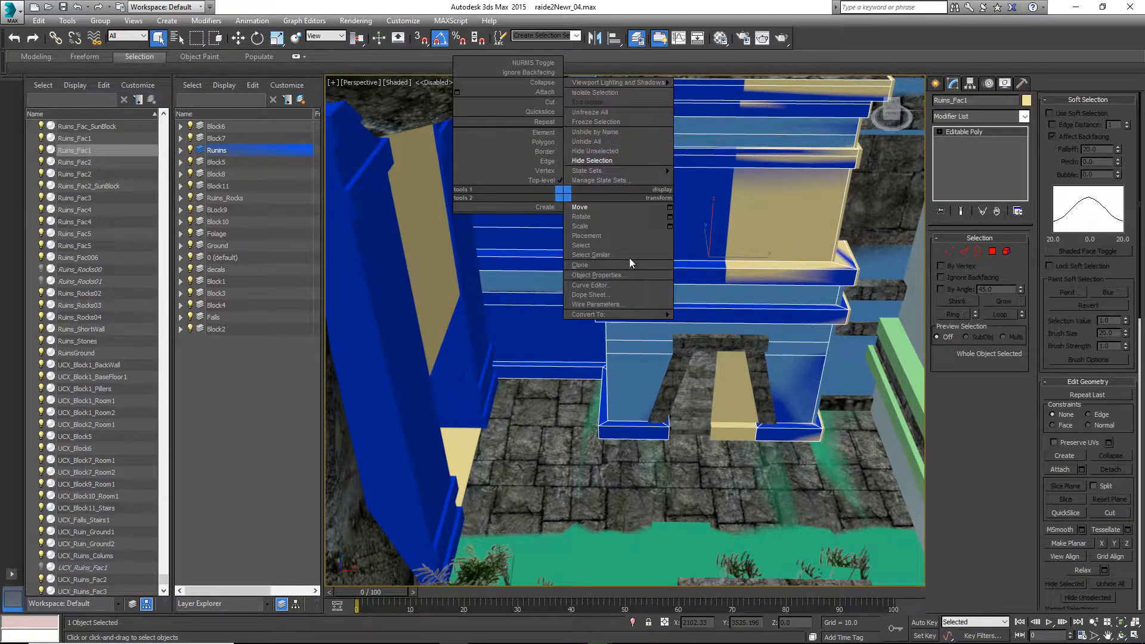
mouse_move(597, 314)
left_click(774, 245)
middle_click_drag(775, 245, 668, 319)
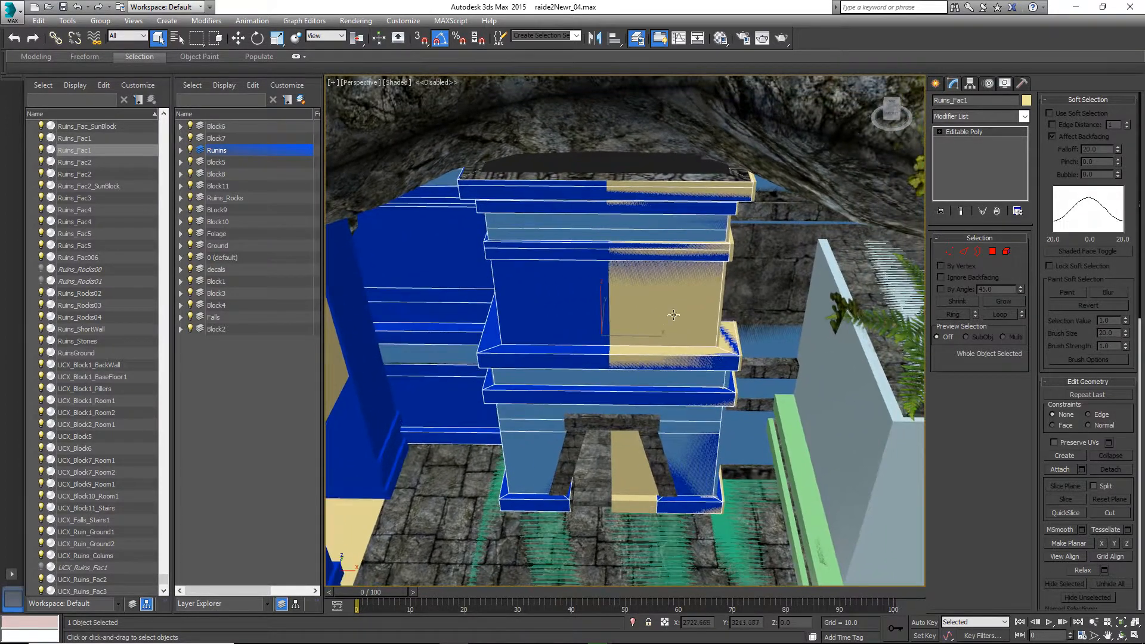
left_click(767, 243)
right_click(762, 254)
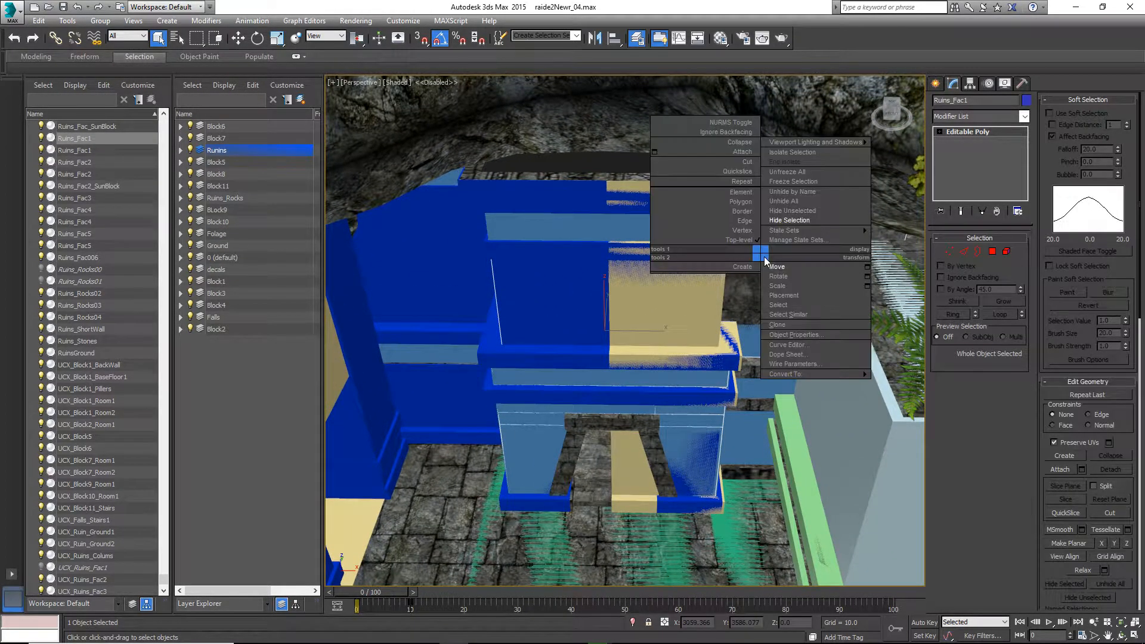
left_click(799, 157)
Inspect the isolated facade from several angles, then end the isolation
middle_click_drag(634, 343, 613, 311, "alt")
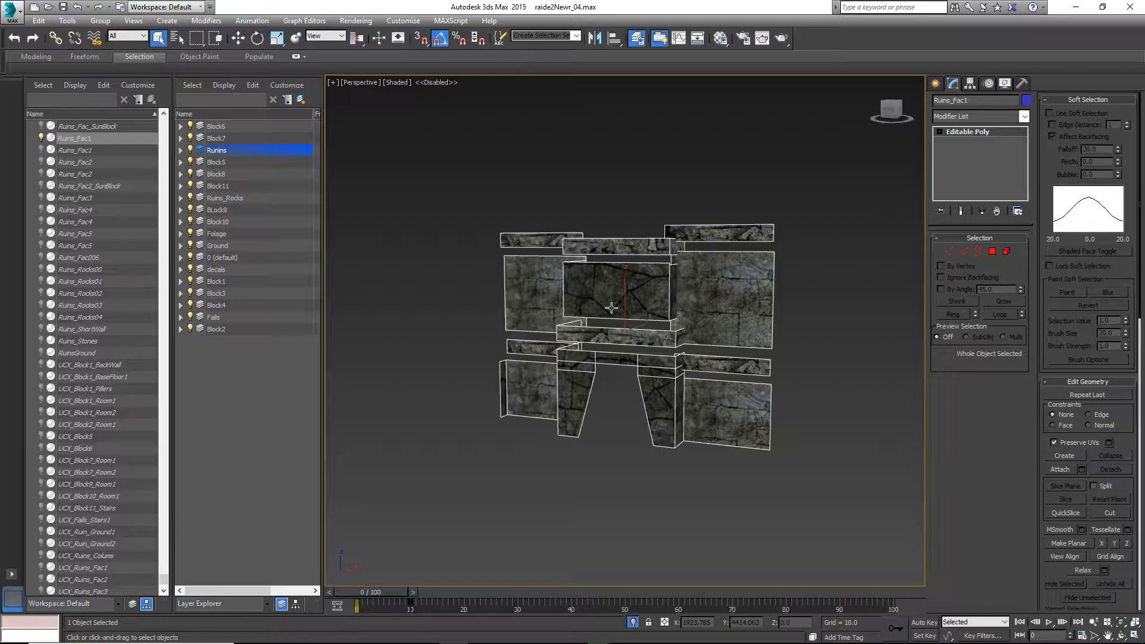
middle_click_drag(611, 308, 541, 298, "alt")
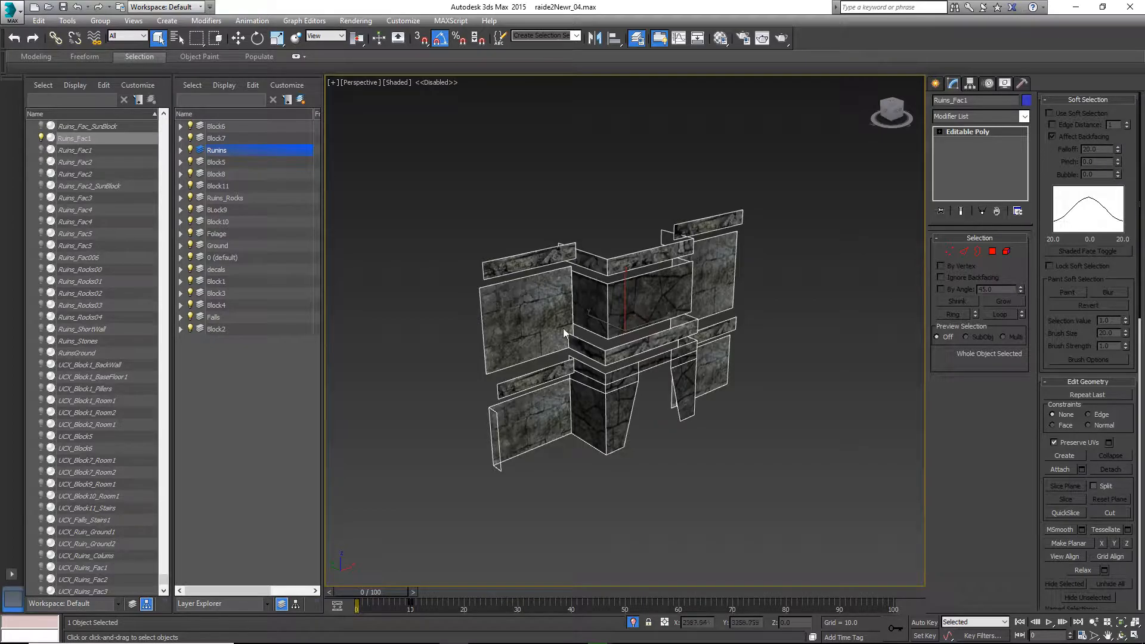
middle_click_drag(743, 436, 587, 457, "alt")
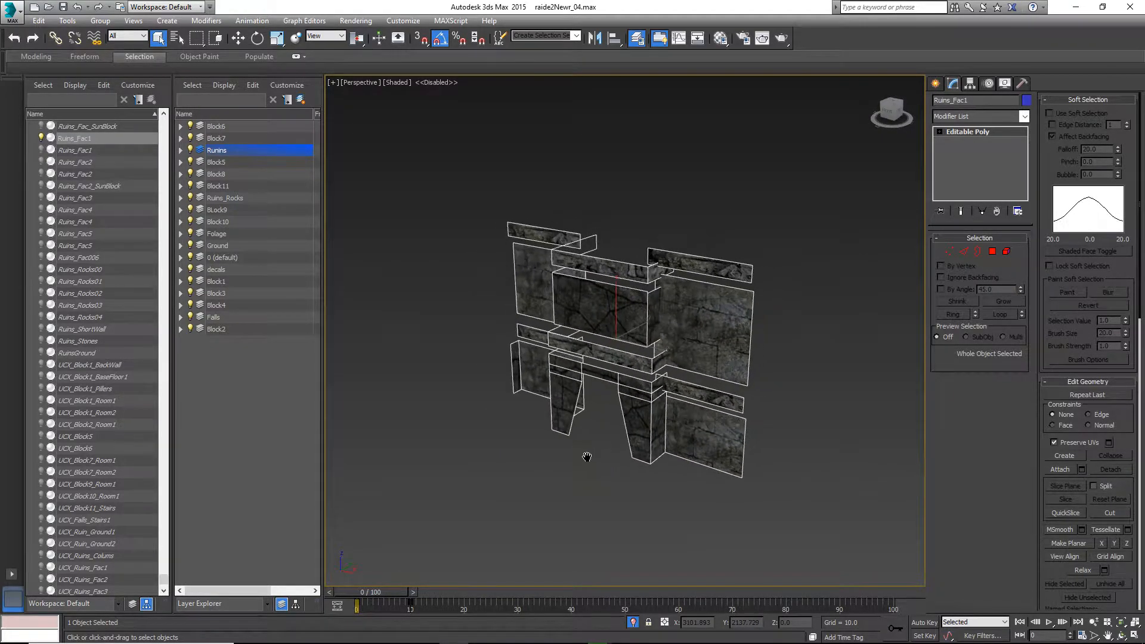
right_click(613, 417)
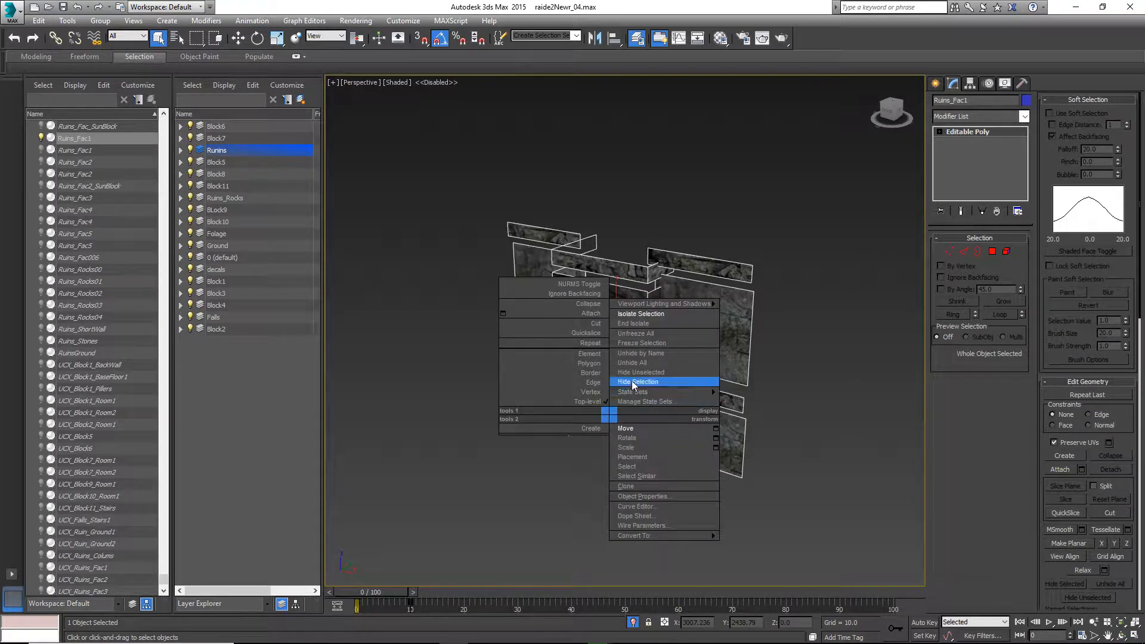
left_click(637, 323)
Isolate the facade again and inspect its open borders in Border sub-object mode
left_click(430, 268)
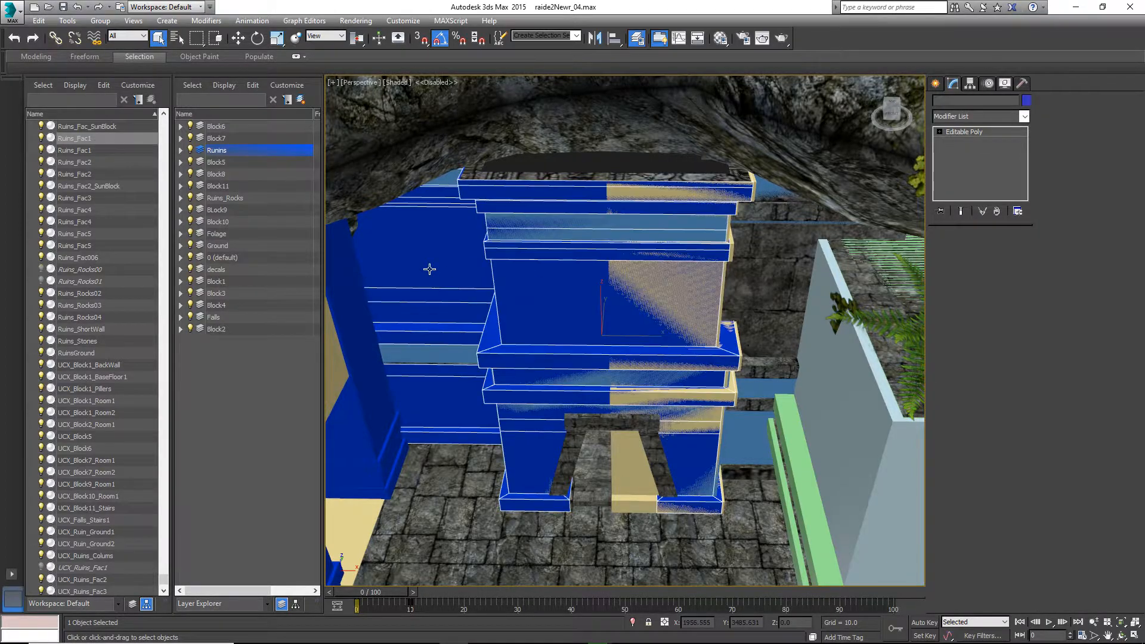
right_click(449, 284)
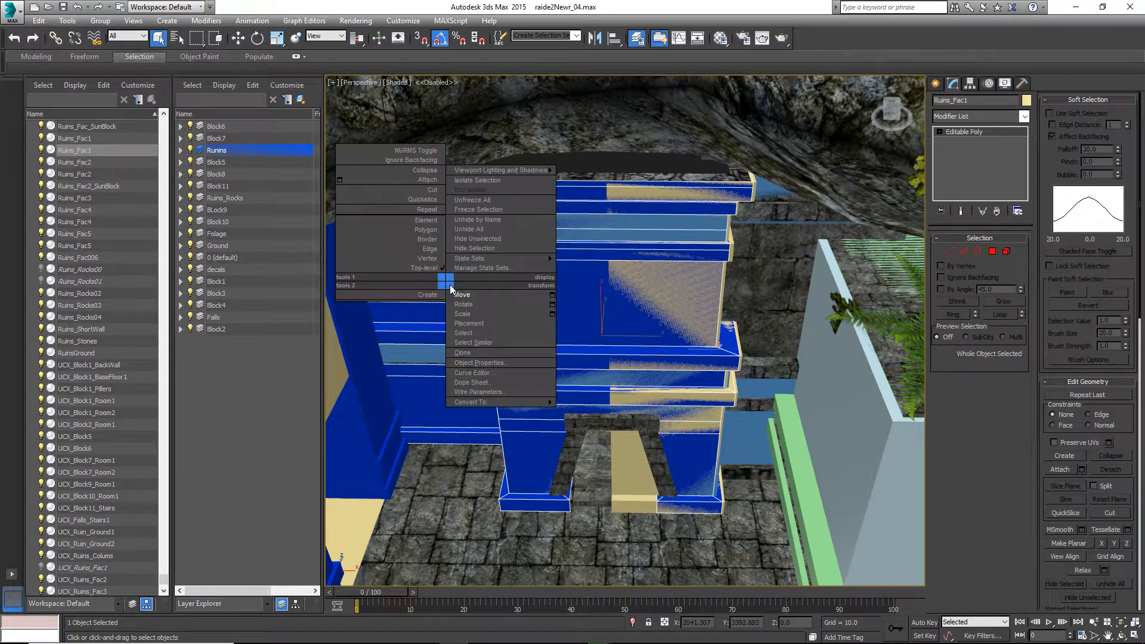
left_click(488, 183)
middle_click_drag(524, 349, 558, 299, "alt")
left_click(976, 252)
left_click_drag(845, 189, 377, 457)
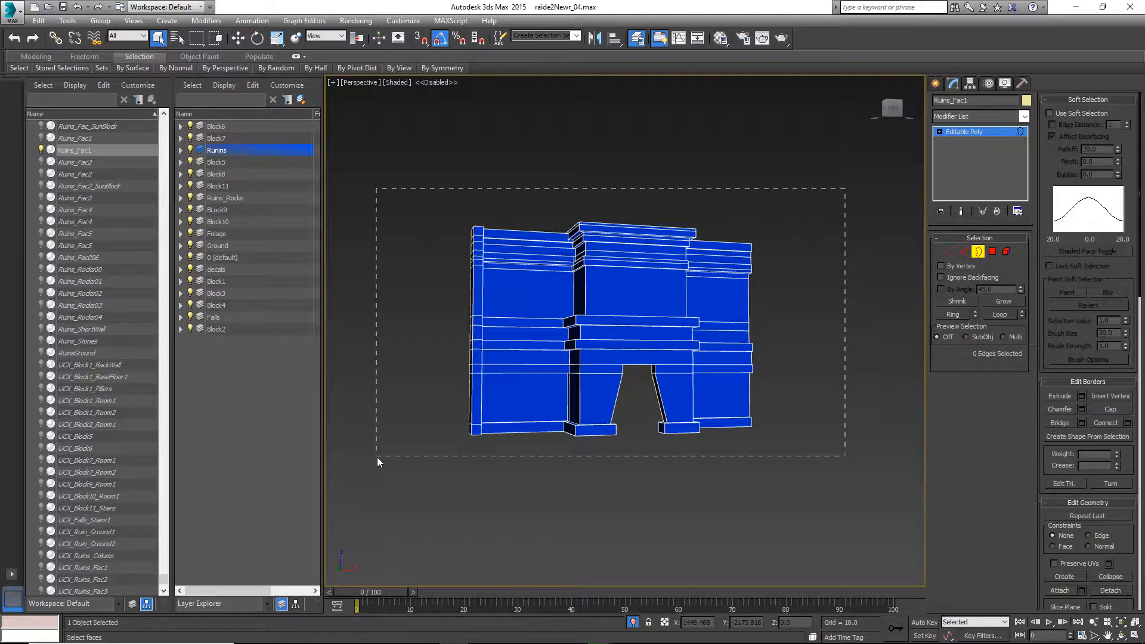
middle_click_drag(546, 426, 603, 468, "alt")
middle_click_drag(644, 344, 650, 360)
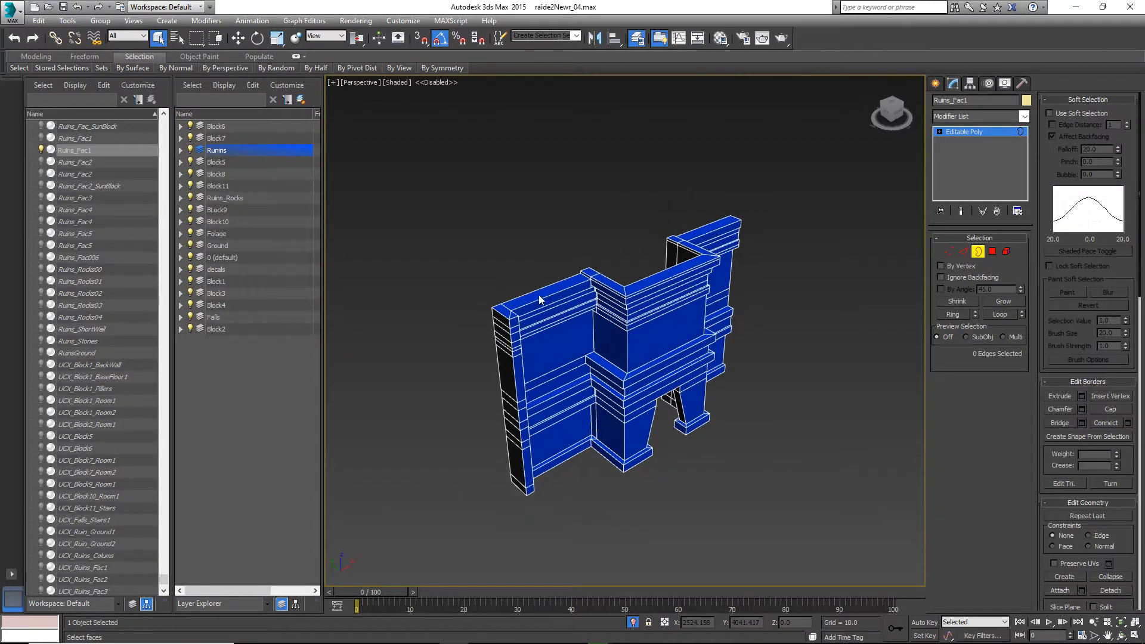
middle_click_drag(592, 330, 635, 320)
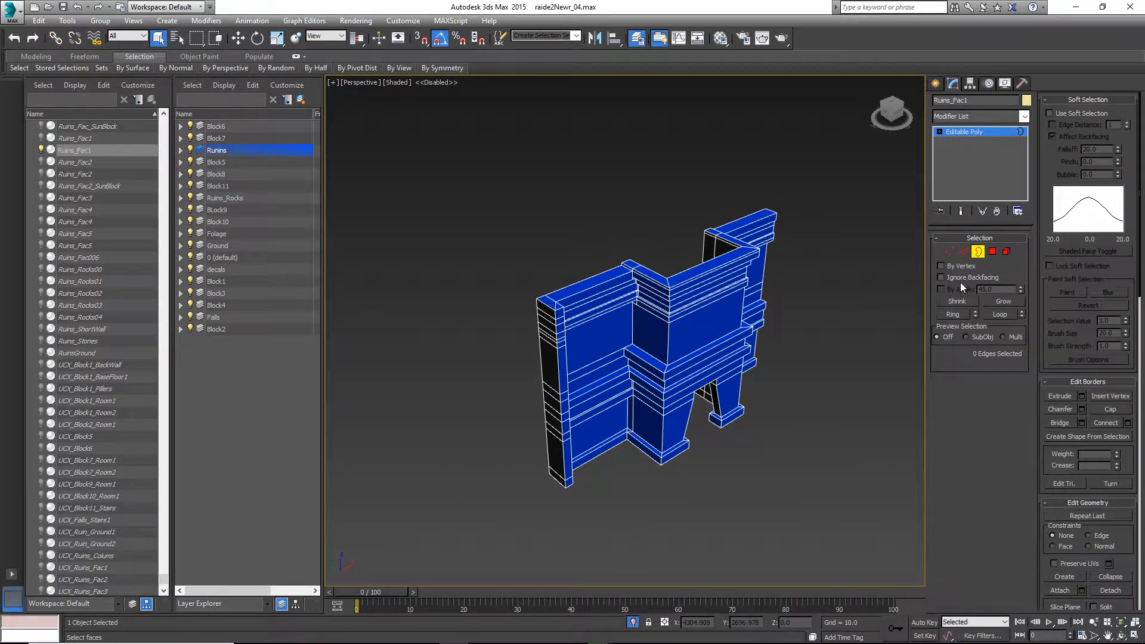
left_click(978, 251)
middle_click_drag(737, 404, 656, 413)
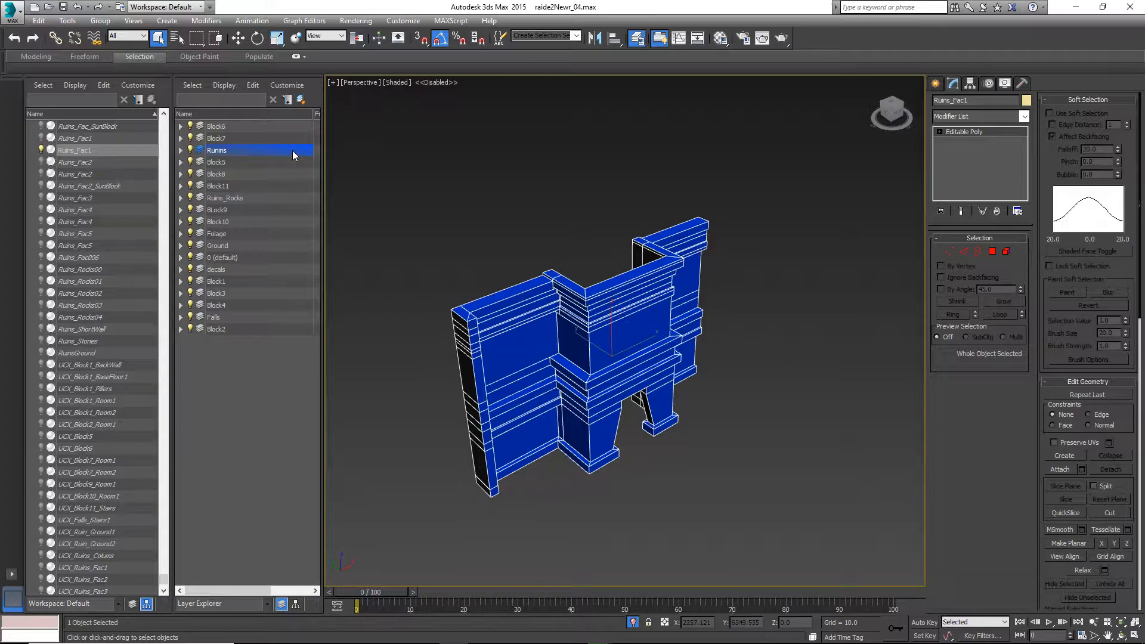
Create a plane beneath the isolated facade
left_click(167, 20)
mouse_move(201, 35)
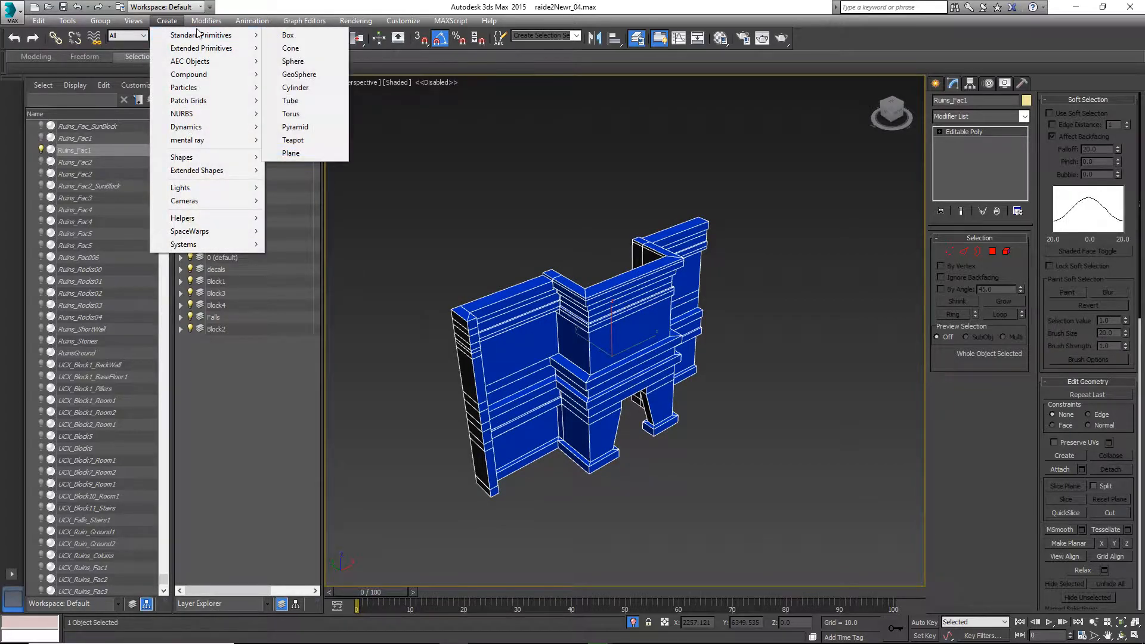
left_click(279, 152)
left_click_drag(486, 159, 519, 530)
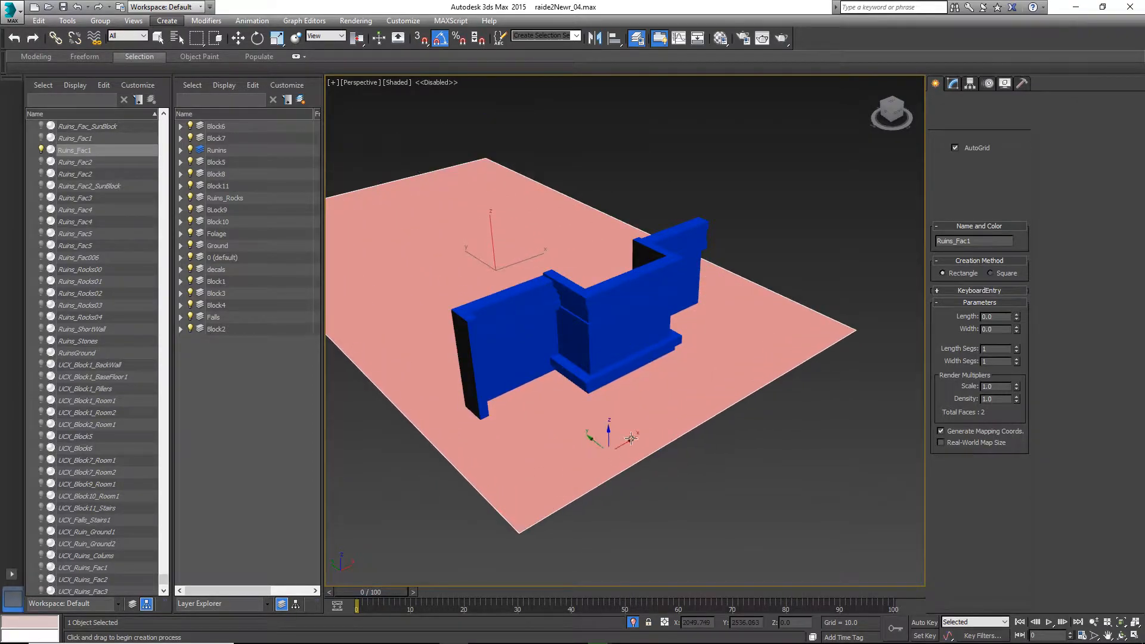
right_click(782, 301)
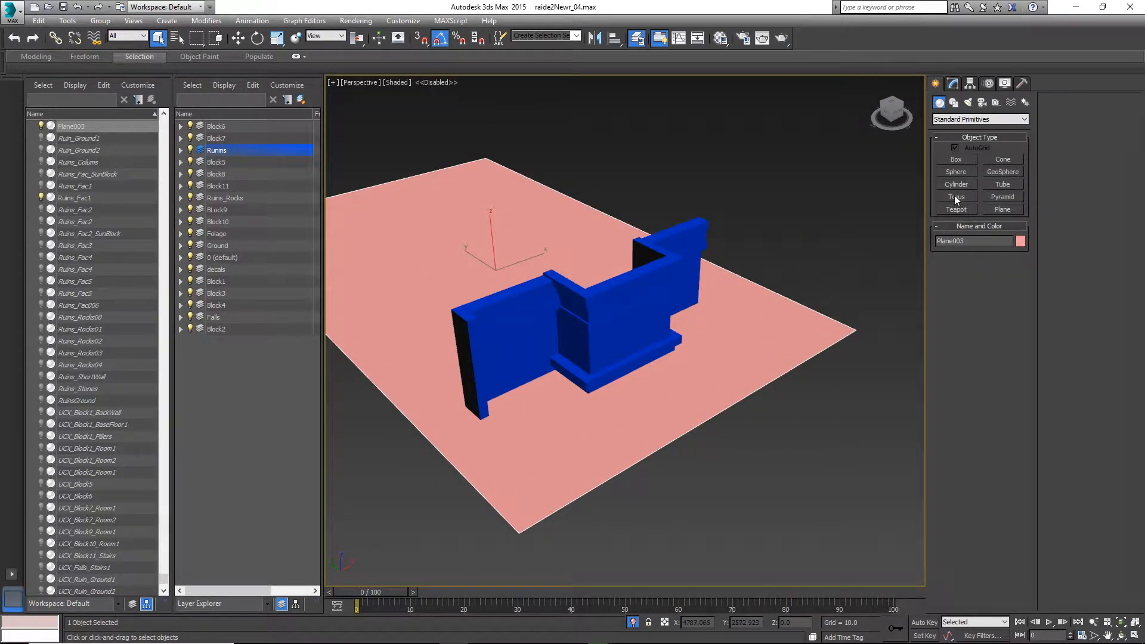
Convert the new plane to an Editable Poly
key("d")
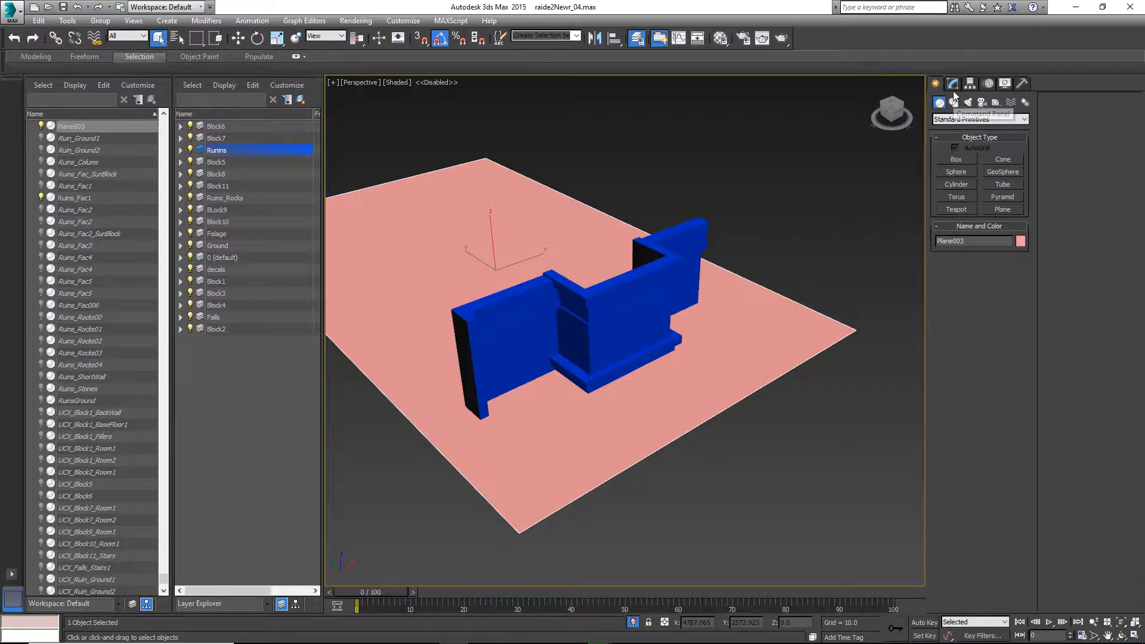
left_click(955, 87)
key("d")
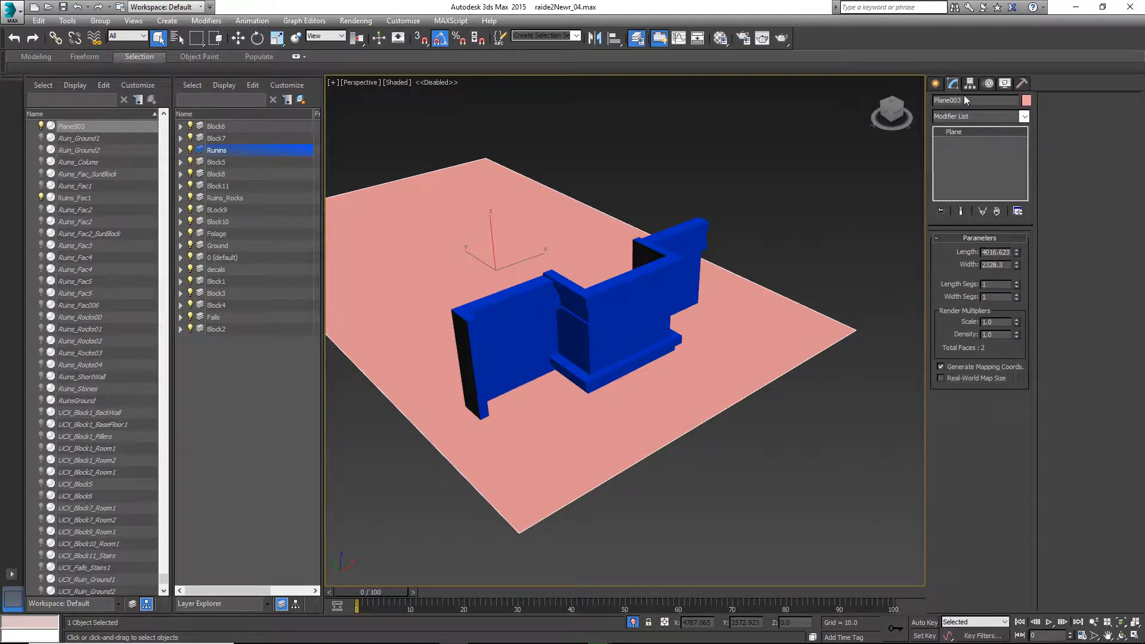
right_click(743, 191)
mouse_move(835, 306)
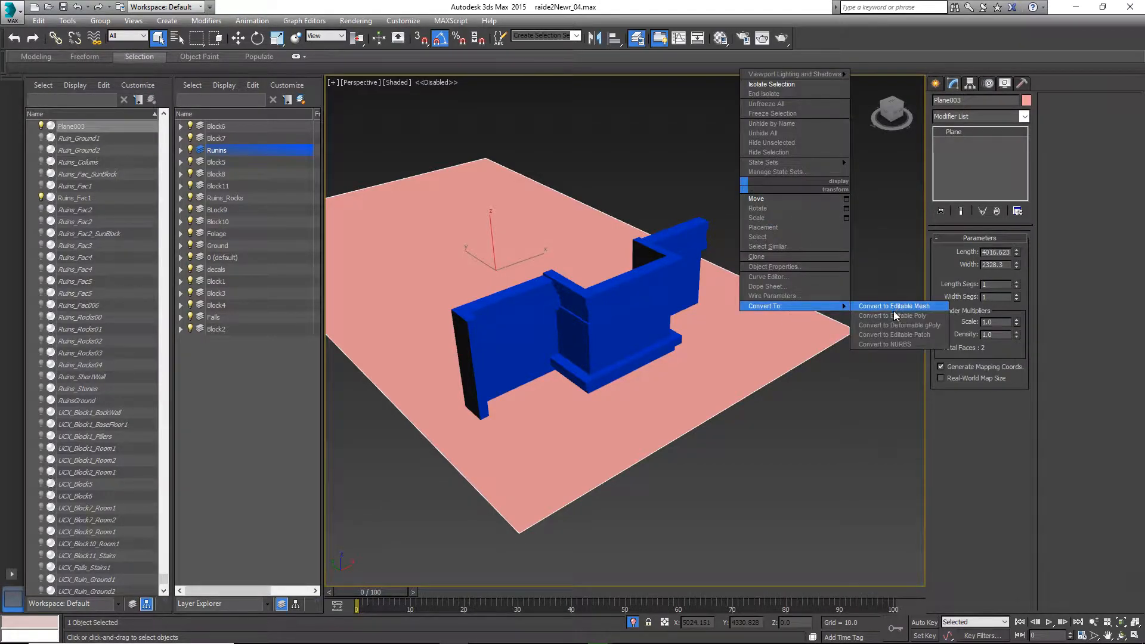
left_click(893, 316)
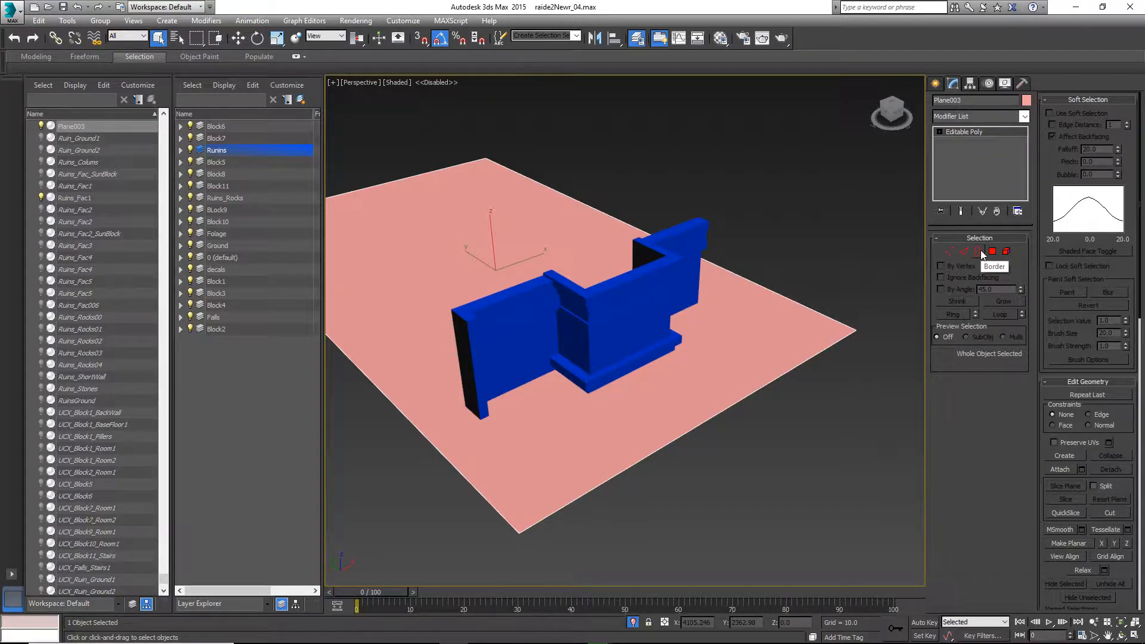
Select the plane's outer border edges in Border mode, then leave sub-object mode
left_click(980, 252)
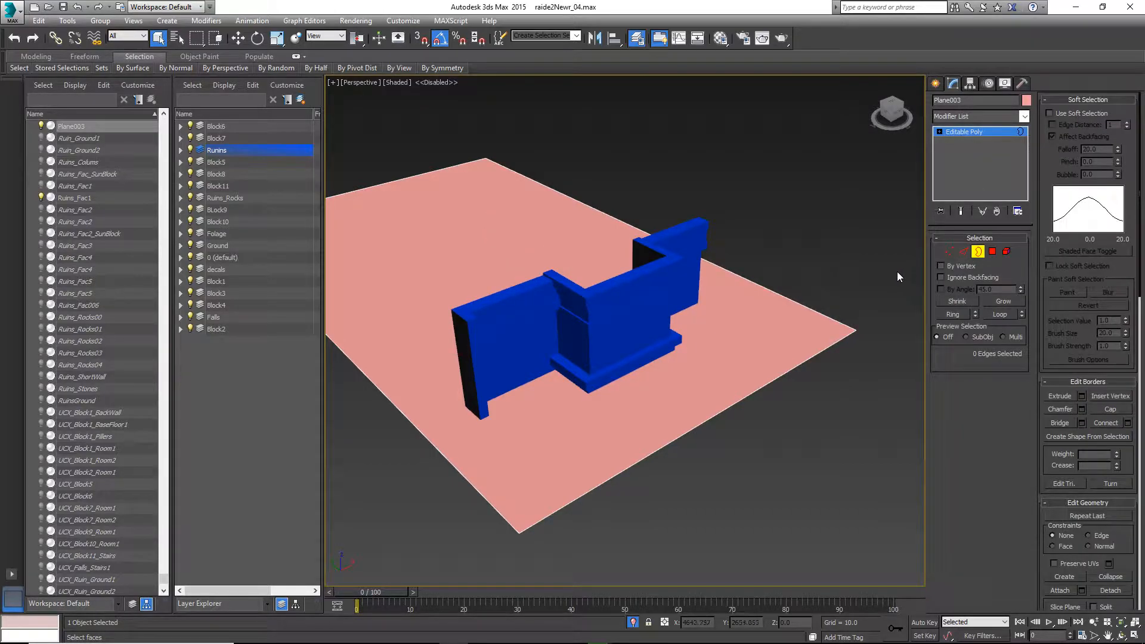
left_click_drag(199, 643, 201, 641)
middle_click_drag(501, 445, 566, 459)
left_click(826, 543)
left_click(693, 485)
middle_click_drag(560, 472, 599, 466)
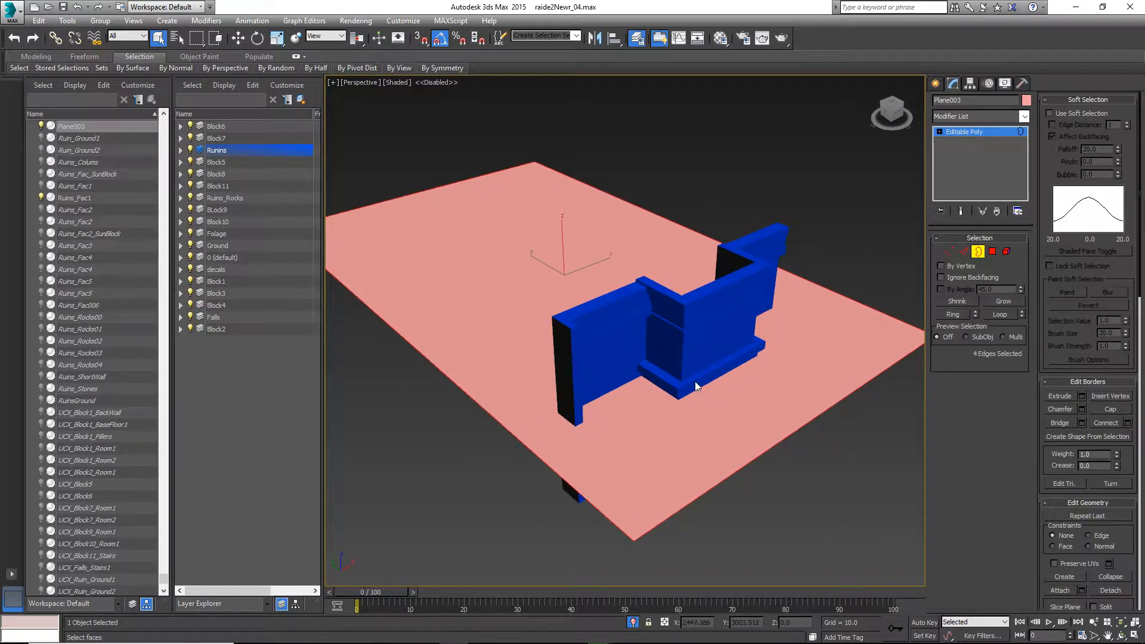
scroll(672, 399, "up", 3)
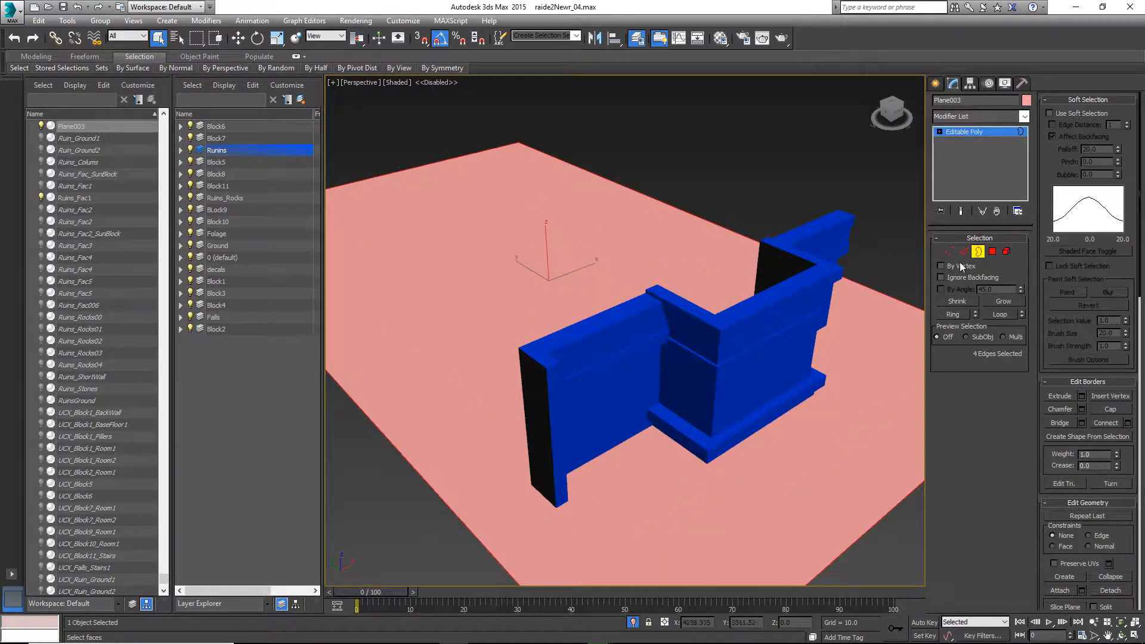
left_click(978, 251)
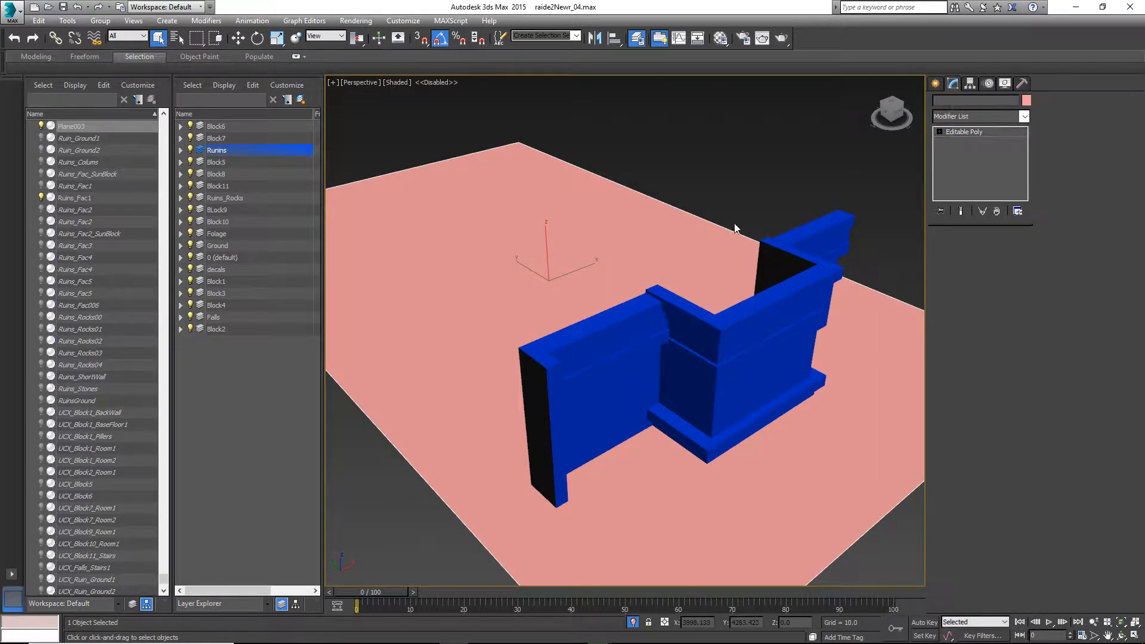
Select the Ruins_Fac1 facade and check its open borders in Border mode, then leave sub-object mode
left_click(723, 324)
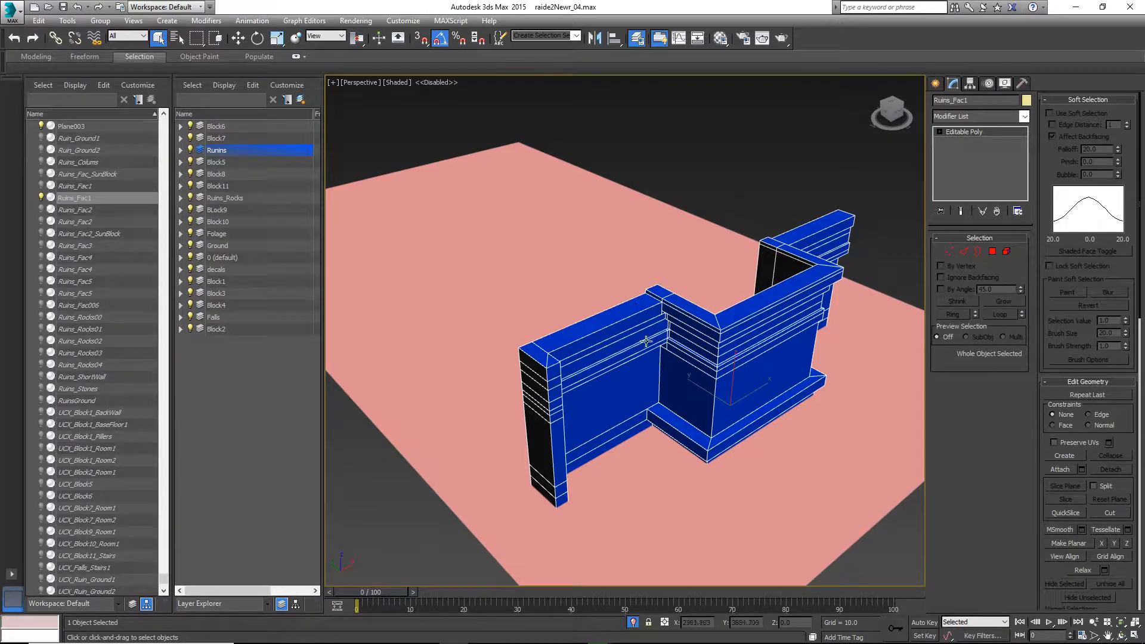
left_click(976, 252)
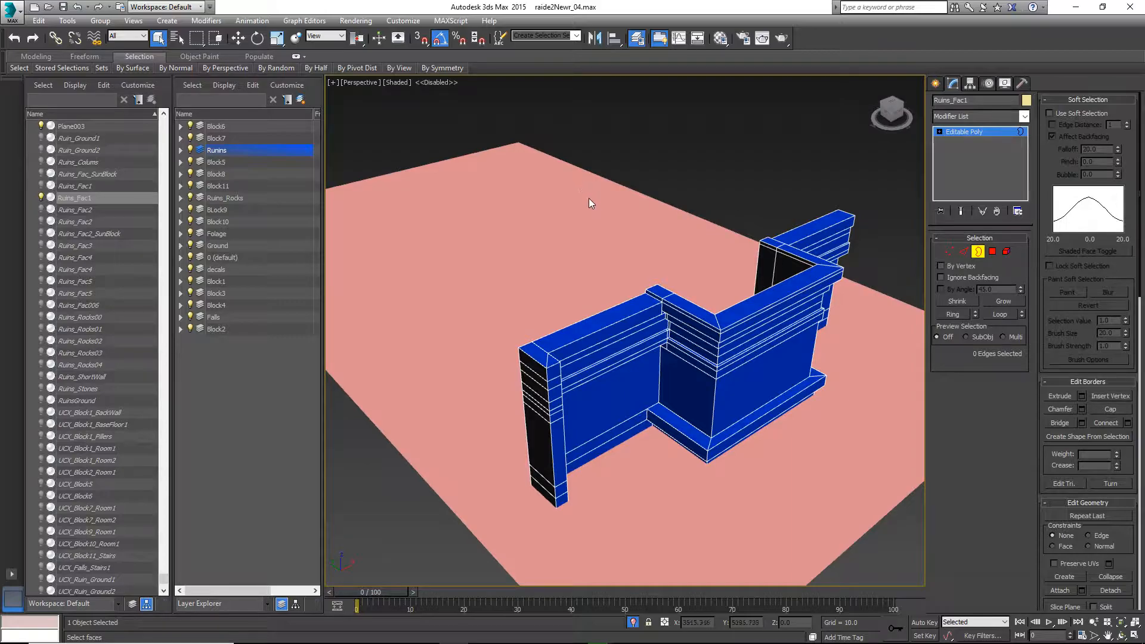
mouse_move(732, 331)
middle_mouse_down("alt")
mouse_move(602, 335)
mouse_move(689, 325)
mouse_move(710, 296)
mouse_move(656, 326)
mouse_move(534, 330)
mouse_move(807, 322)
mouse_move(744, 328)
middle_mouse_up("alt")
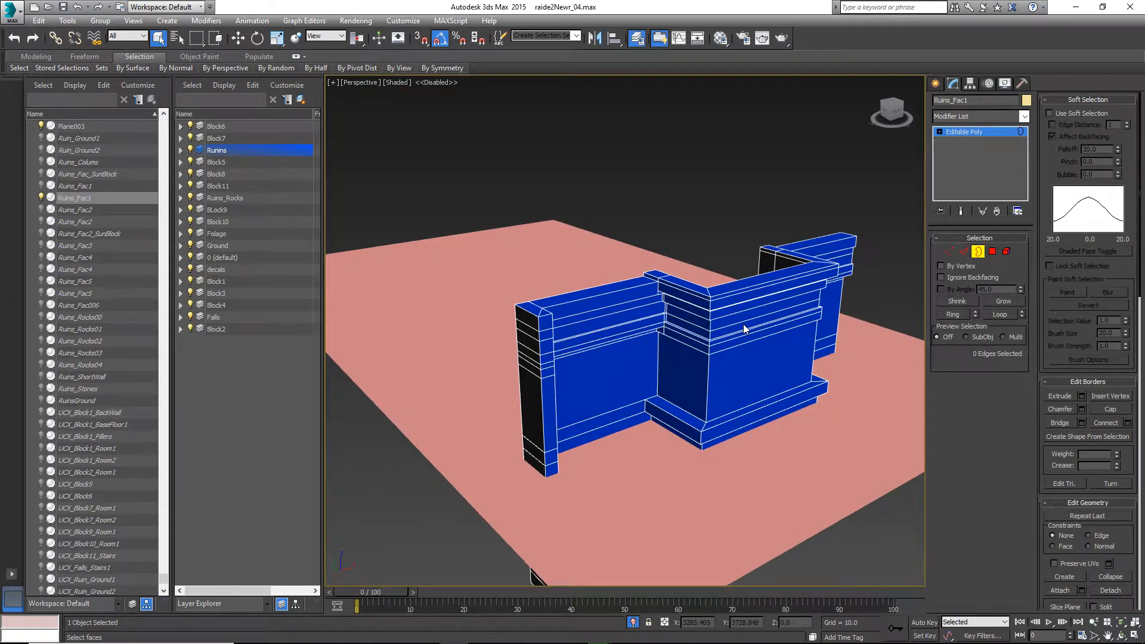
left_click(978, 251)
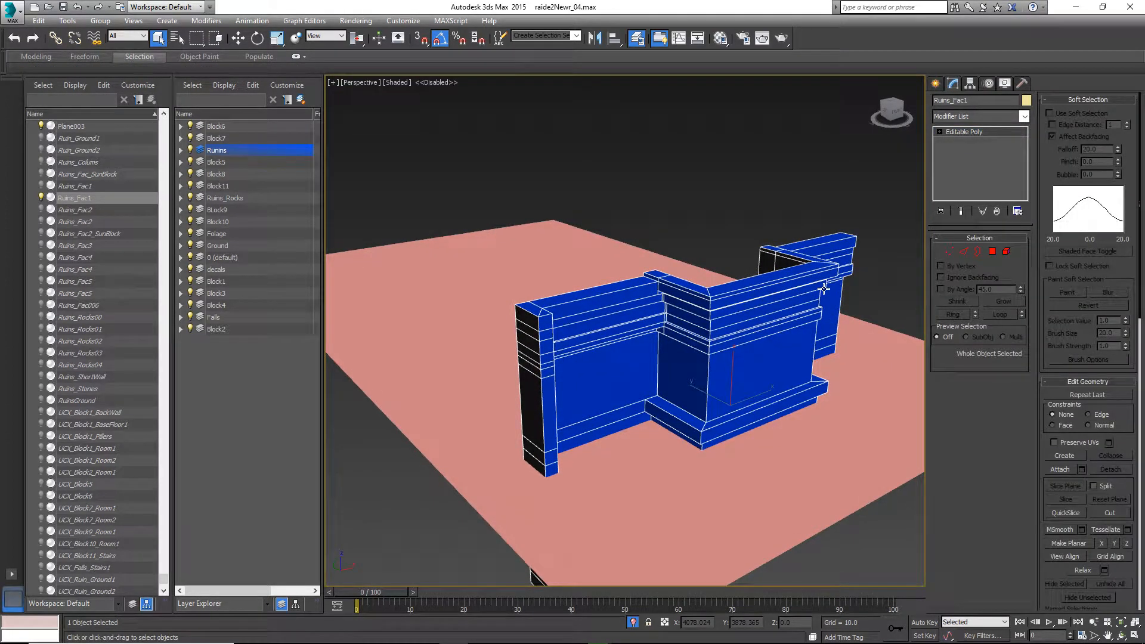
Select the plane beneath the facade and delete it
middle_click_drag(684, 320, 639, 358, "alt")
left_click(596, 460)
key("Delete")
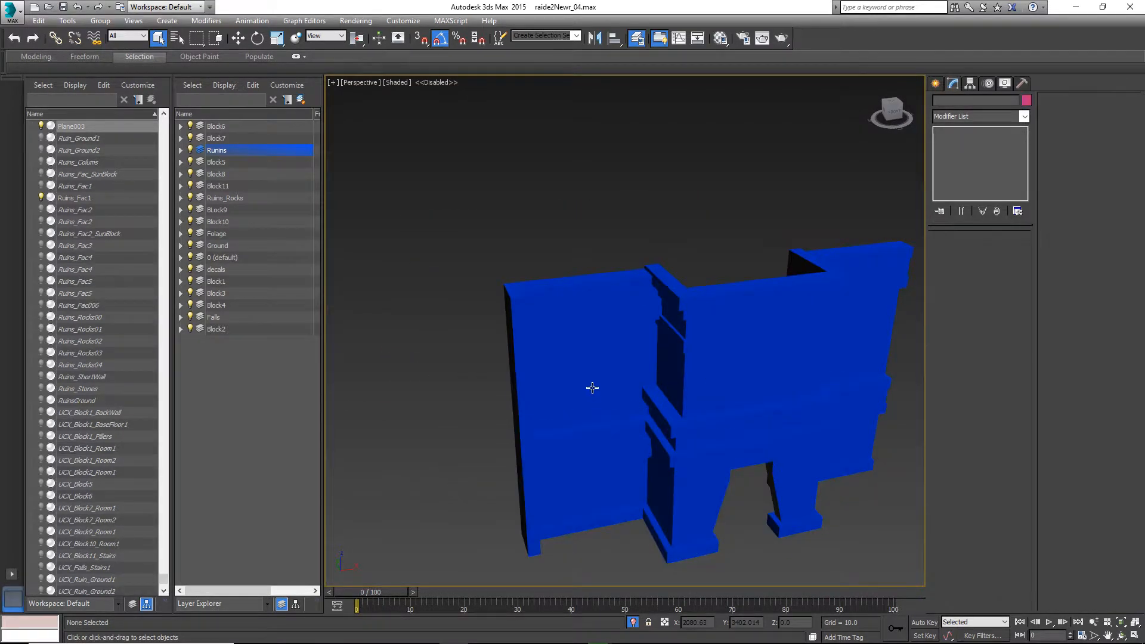
Select the facade to inspect its underside, then switch to the Unreal Editor
left_click(645, 385)
middle_click_drag(646, 386, 746, 411, "alt")
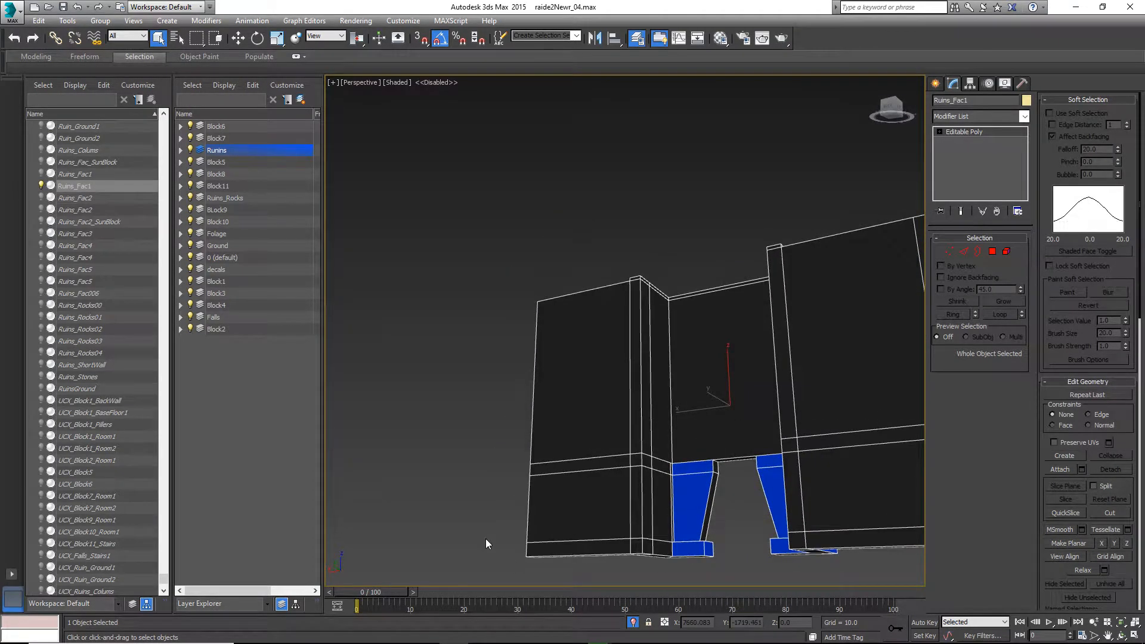
mouse_move(454, 632)
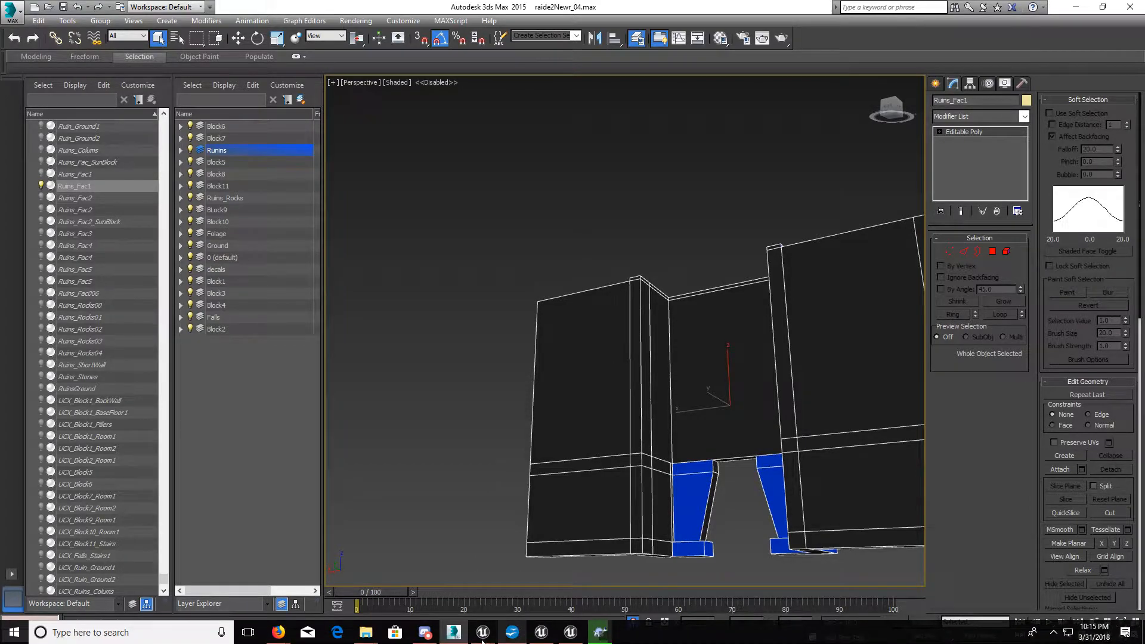
left_click(352, 586)
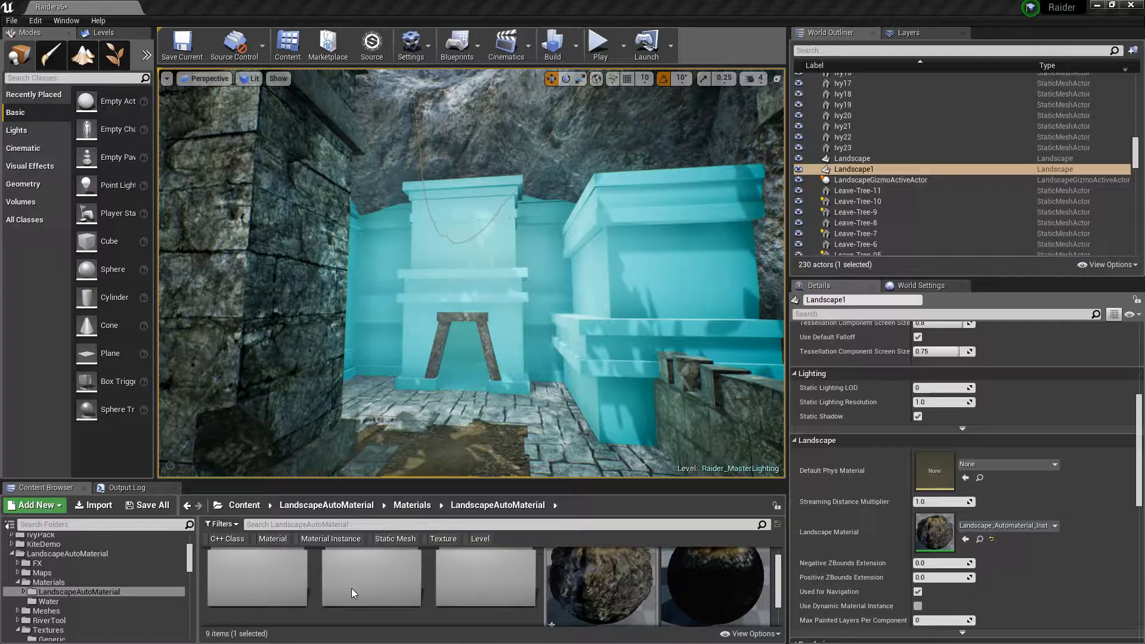
Select the Ruins_Fac1 actor in the level, frame it, show only the selected actor and orbit around it
left_click_drag(476, 481, 476, 535)
left_click(453, 322)
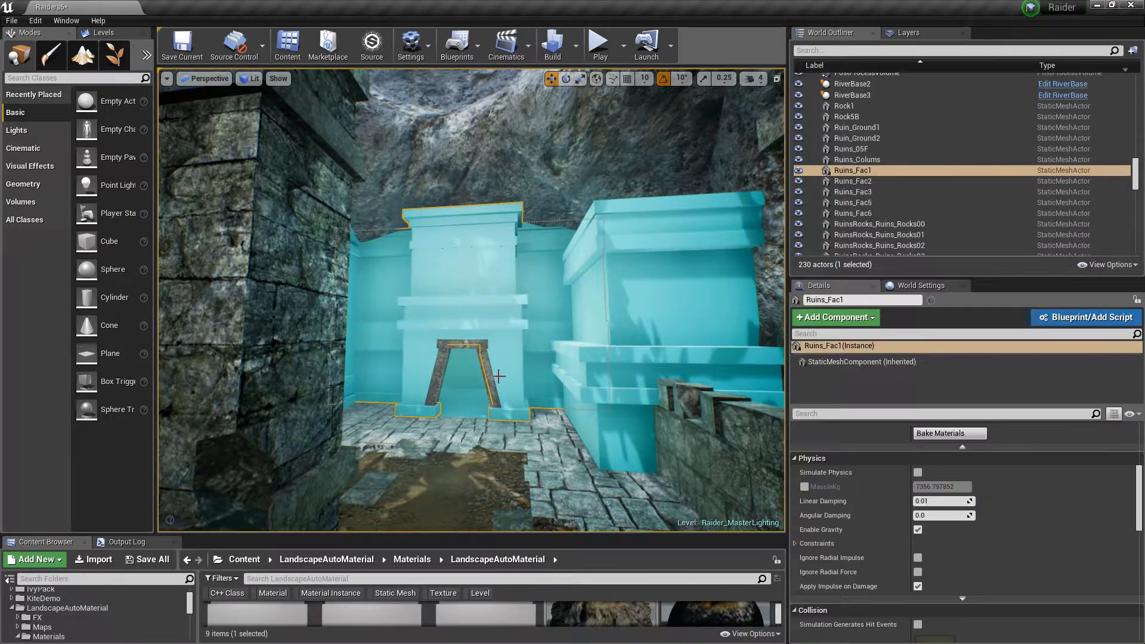
key("f")
right_click(496, 222)
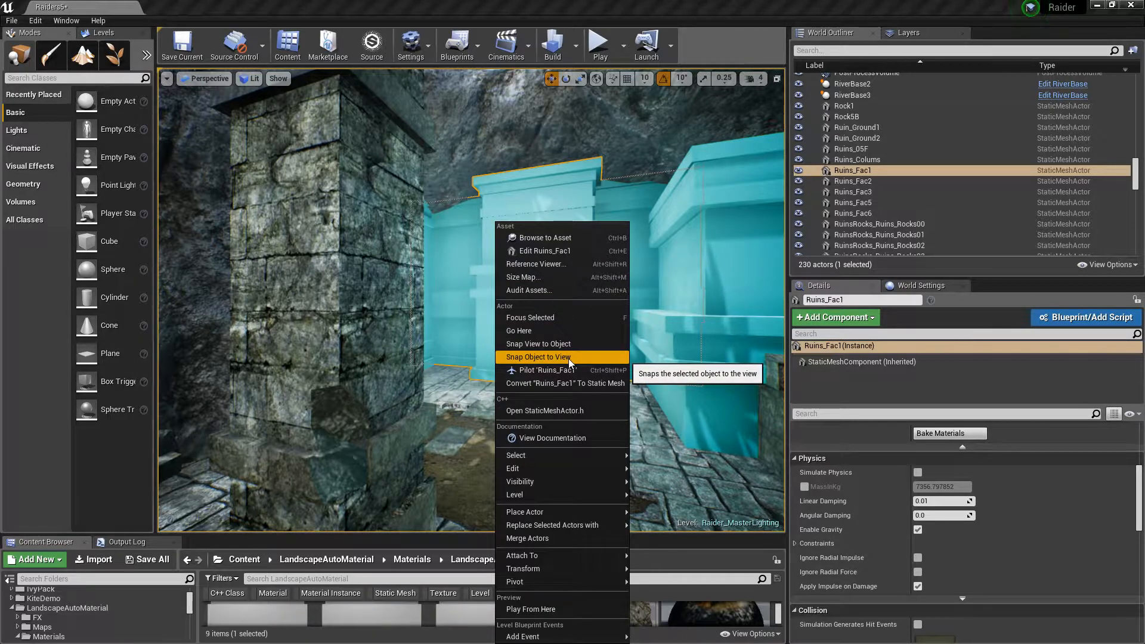
mouse_move(549, 482)
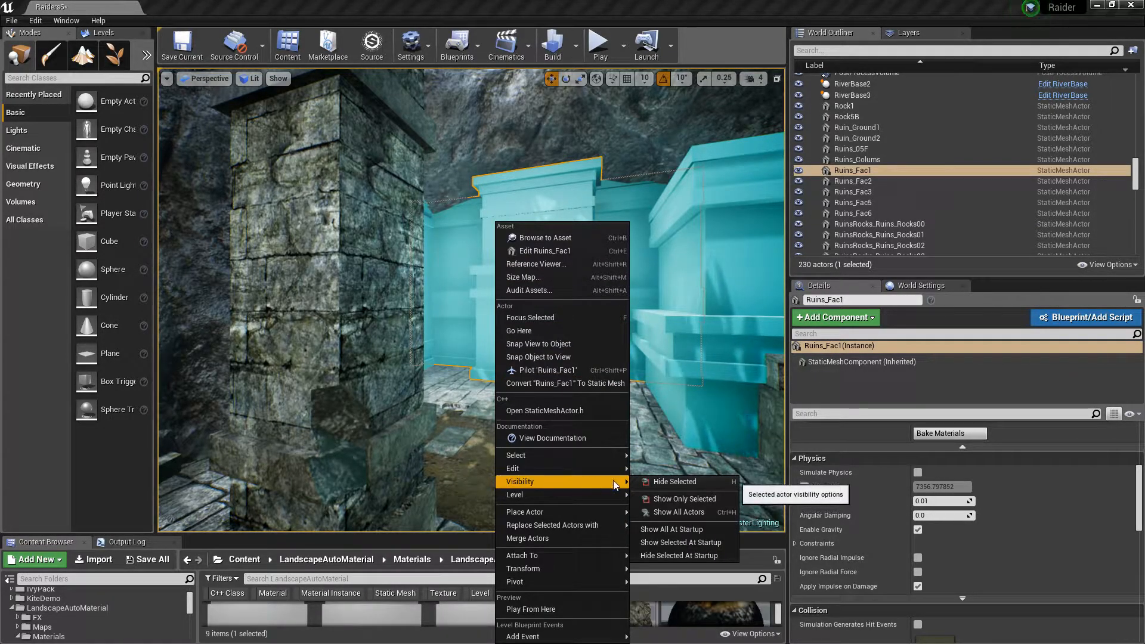
left_click(672, 499)
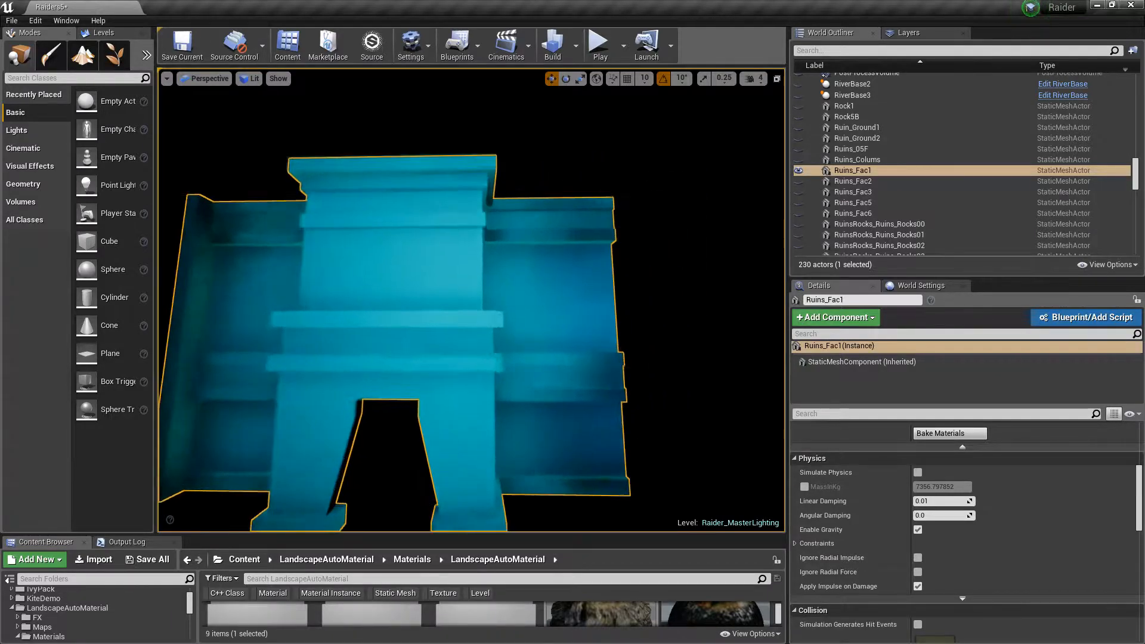
right_click_drag(471, 298, 674, 304)
right_click_drag(597, 397, 471, 393)
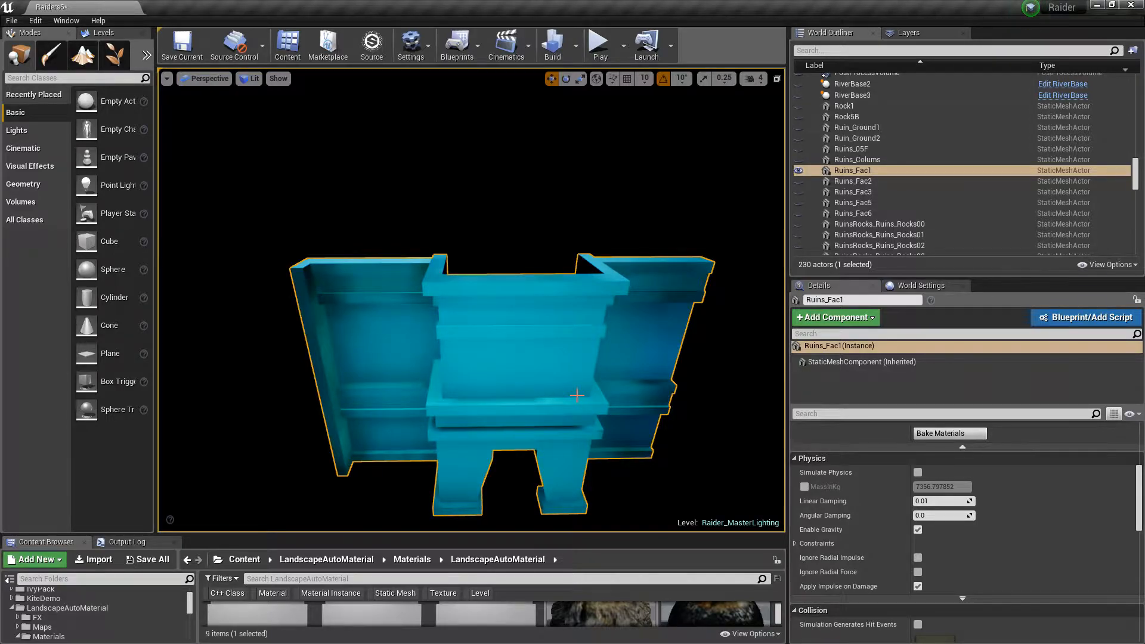
Show all actors again and fly around the facade to inspect it from inside and outside
key("ctrl+h")
right_click_drag(471, 300, 546, 298)
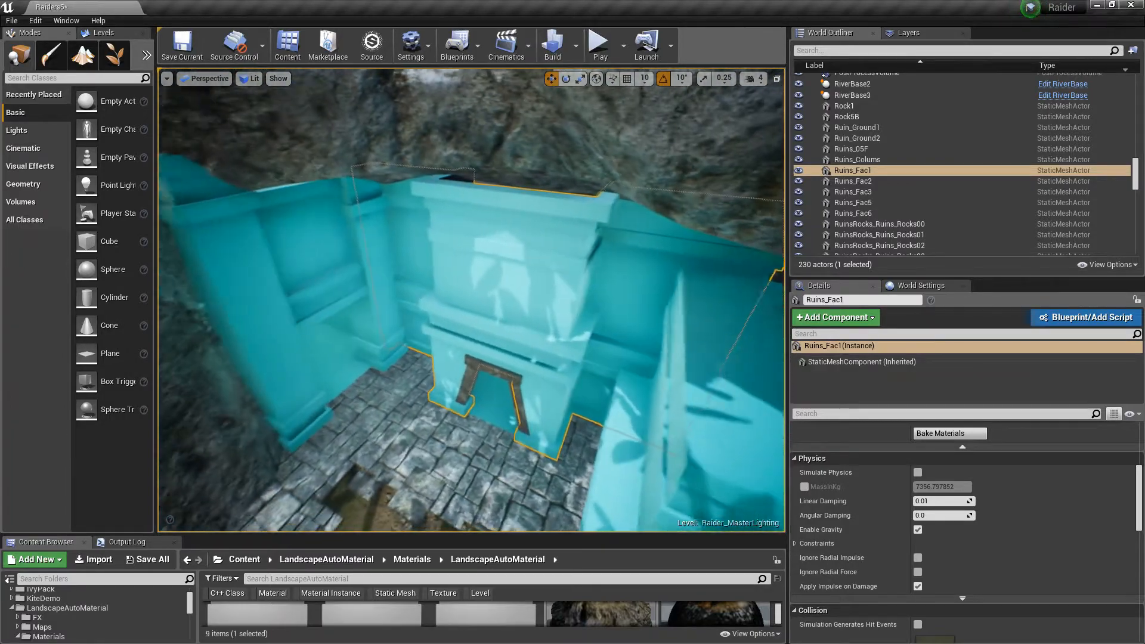
key("w")
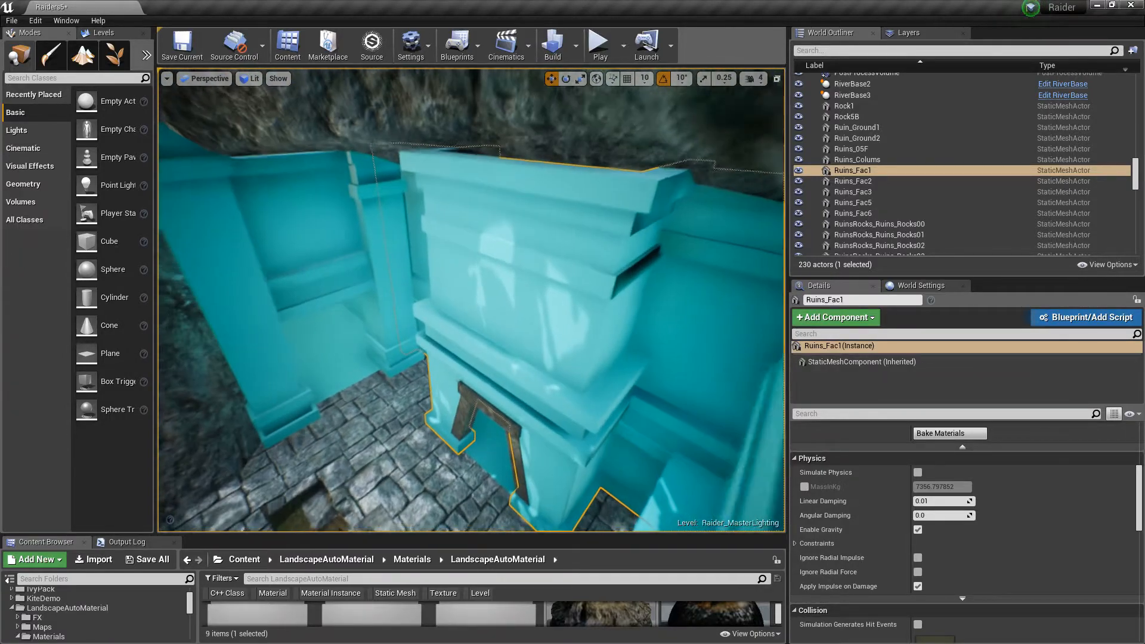
key("w")
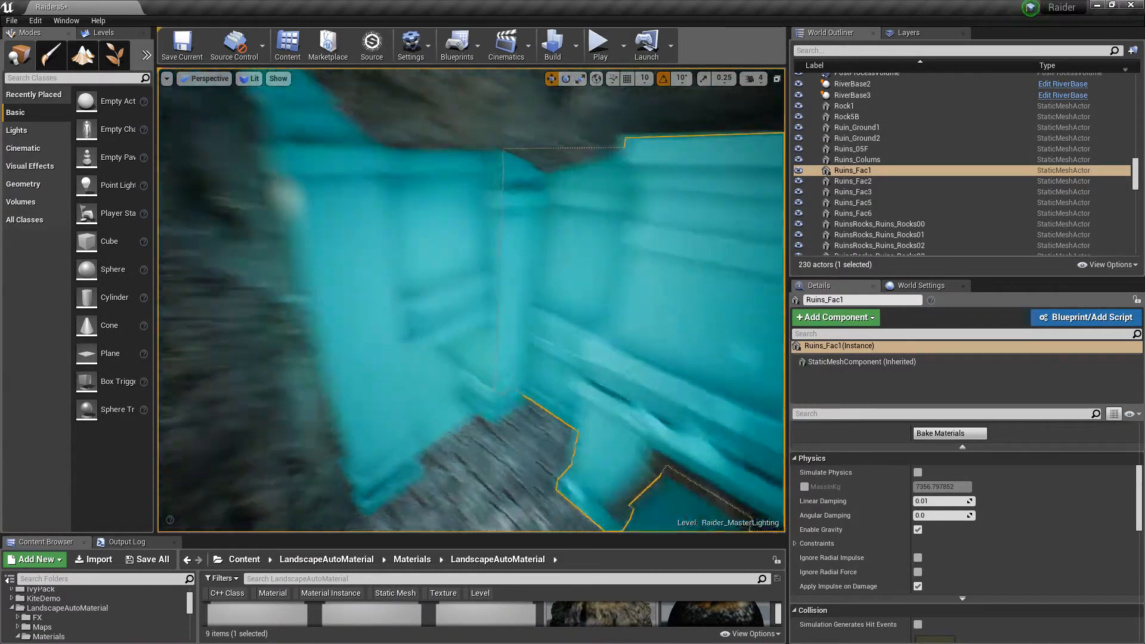
key("f")
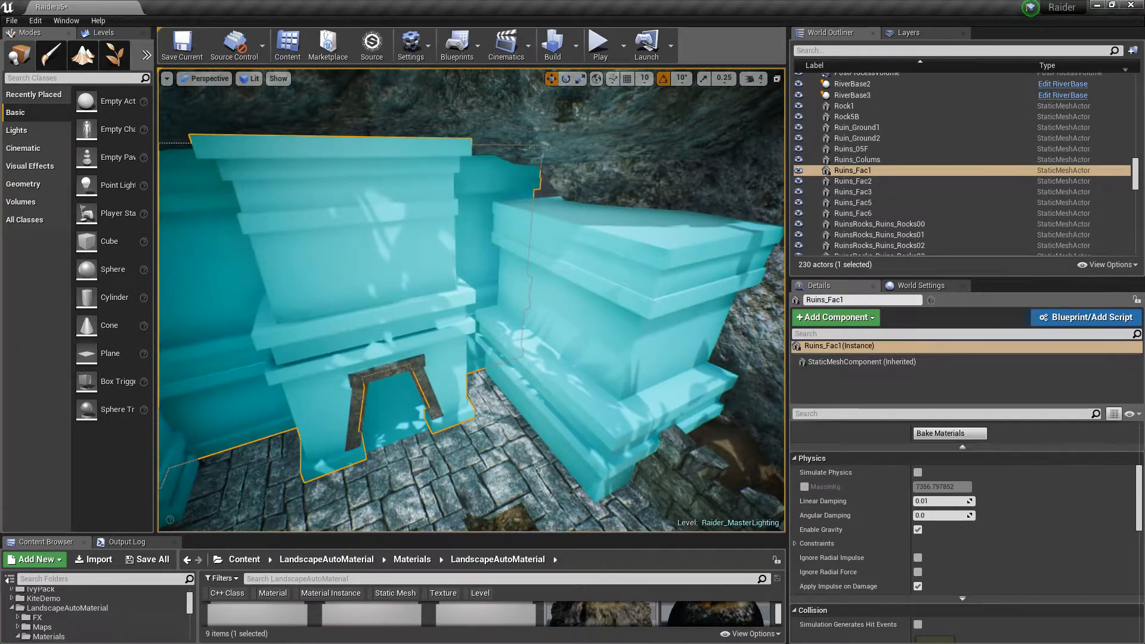
right_click_drag(471, 300, 370, 295)
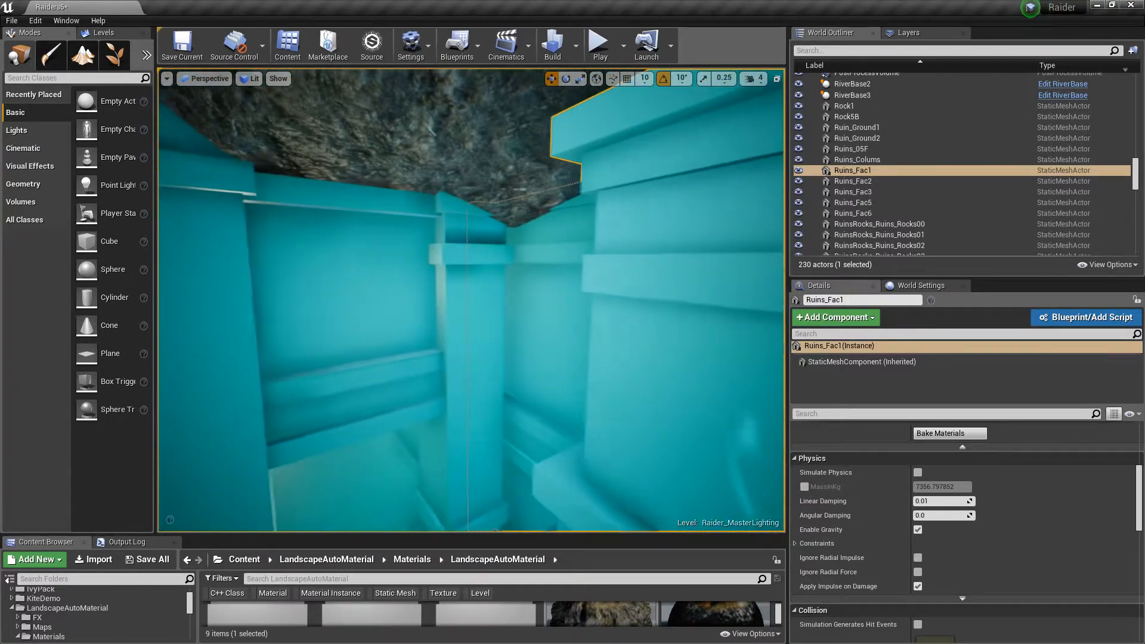
right_click_drag(565, 291, 569, 289)
key("w")
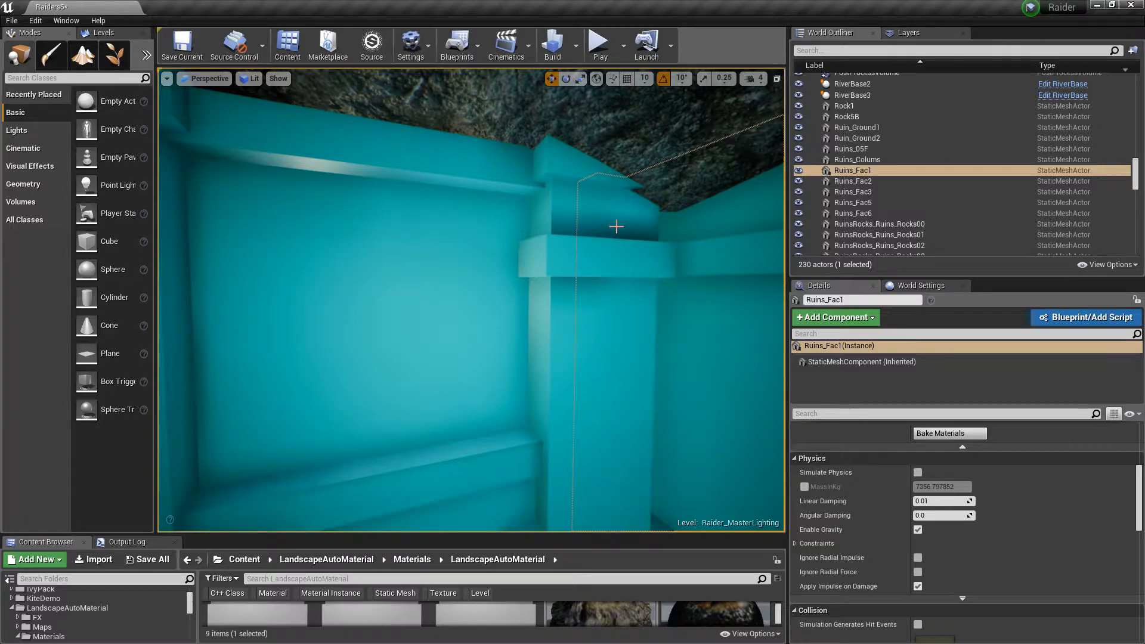
right_click_drag(585, 230, 525, 233)
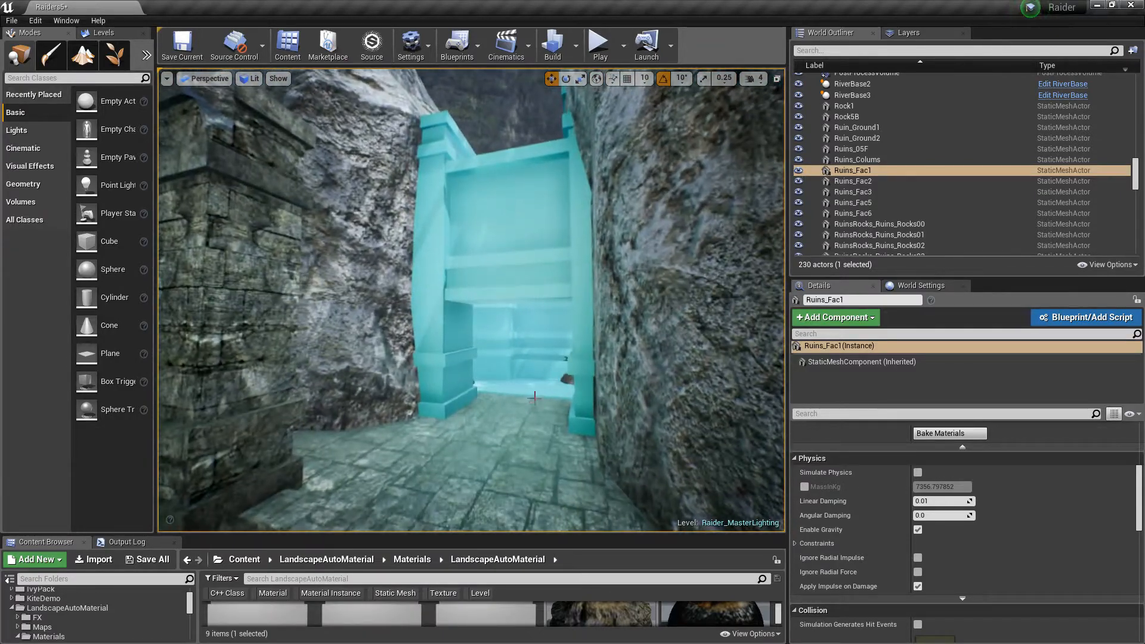
key("Escape")
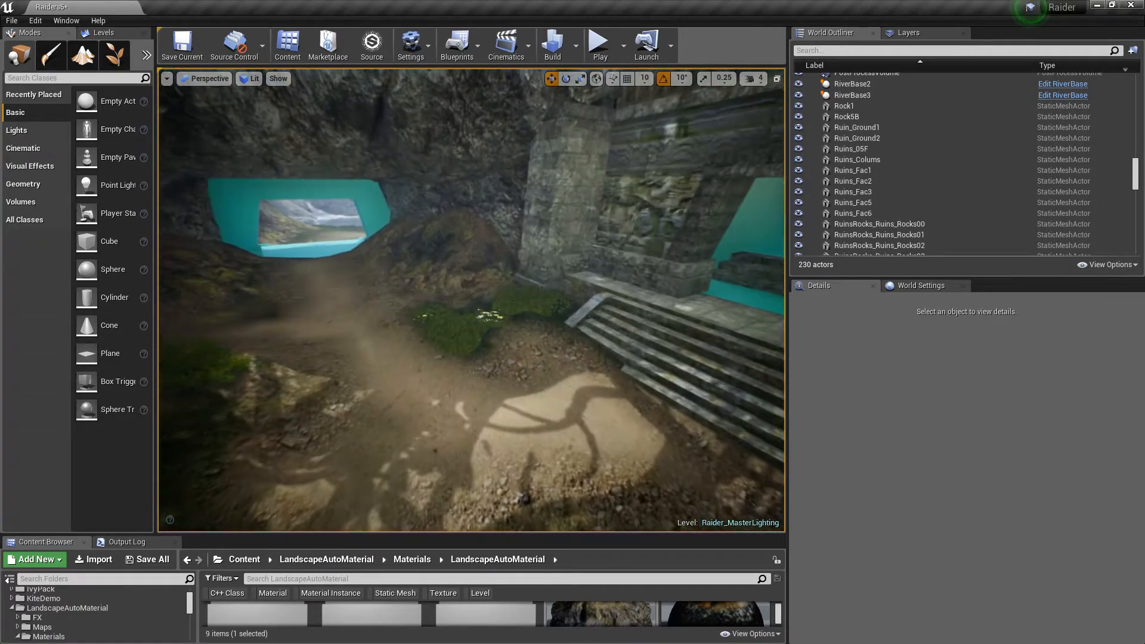
Fly through the temple entrance into the interior of the facade
right_click_drag(471, 300, 650, 300)
key("w")
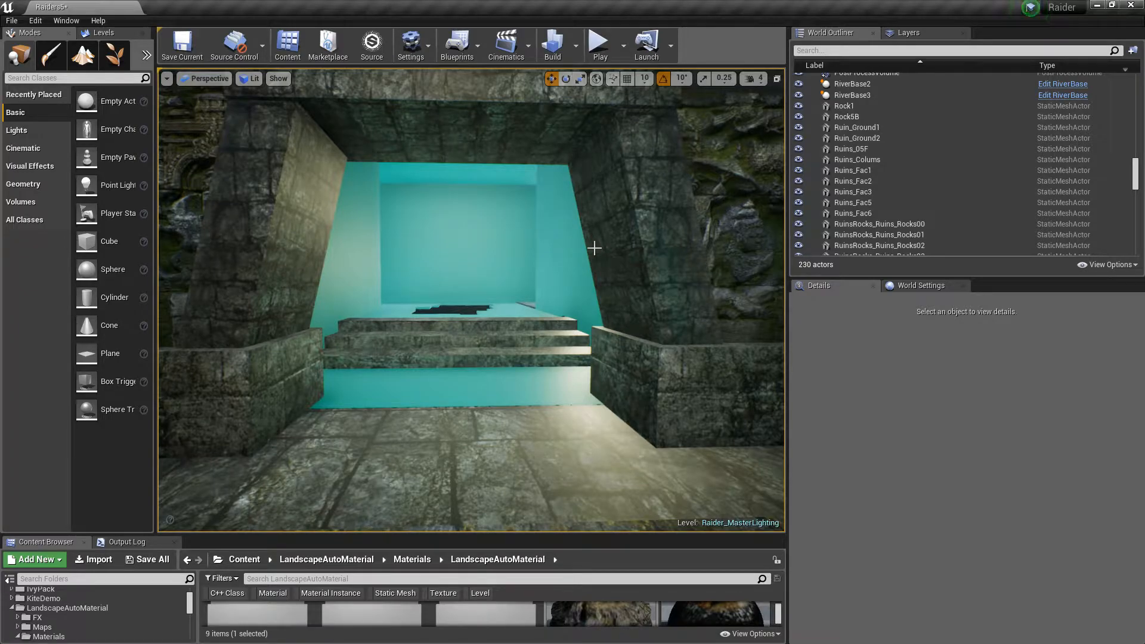
right_click_drag(595, 238, 663, 231)
key("d")
key("w")
key("w")
key("w")
key("w")
key("w")
key("w")
right_click_drag(437, 334, 438, 334)
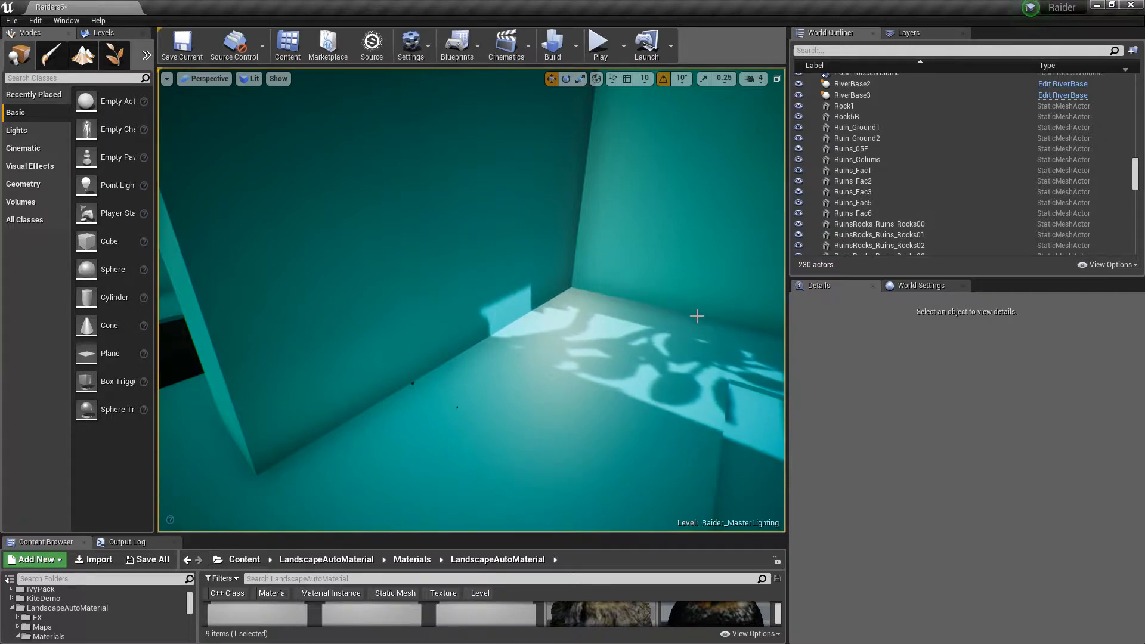
Look around inside the facade toward the stone doorway
right_click_drag(697, 315, 686, 274)
right_click_drag(596, 228, 548, 199)
right_click_drag(621, 272, 572, 251)
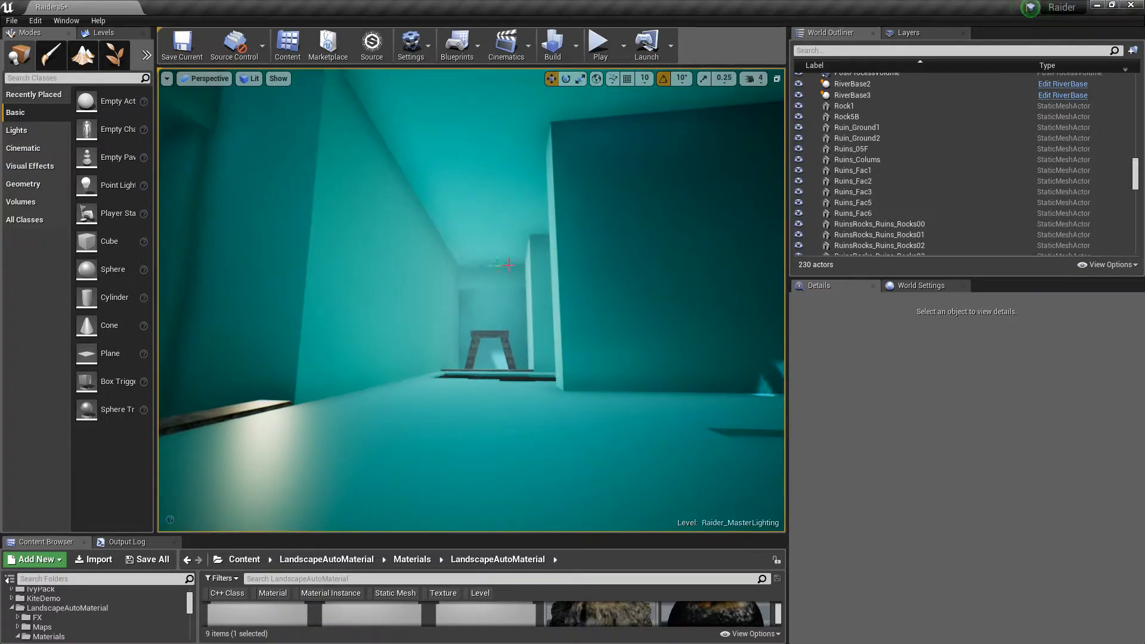
key("w")
mouse_move(483, 310)
right_mouse_down()
mouse_move(498, 310)
mouse_move(491, 318)
mouse_move(491, 299)
right_mouse_up()
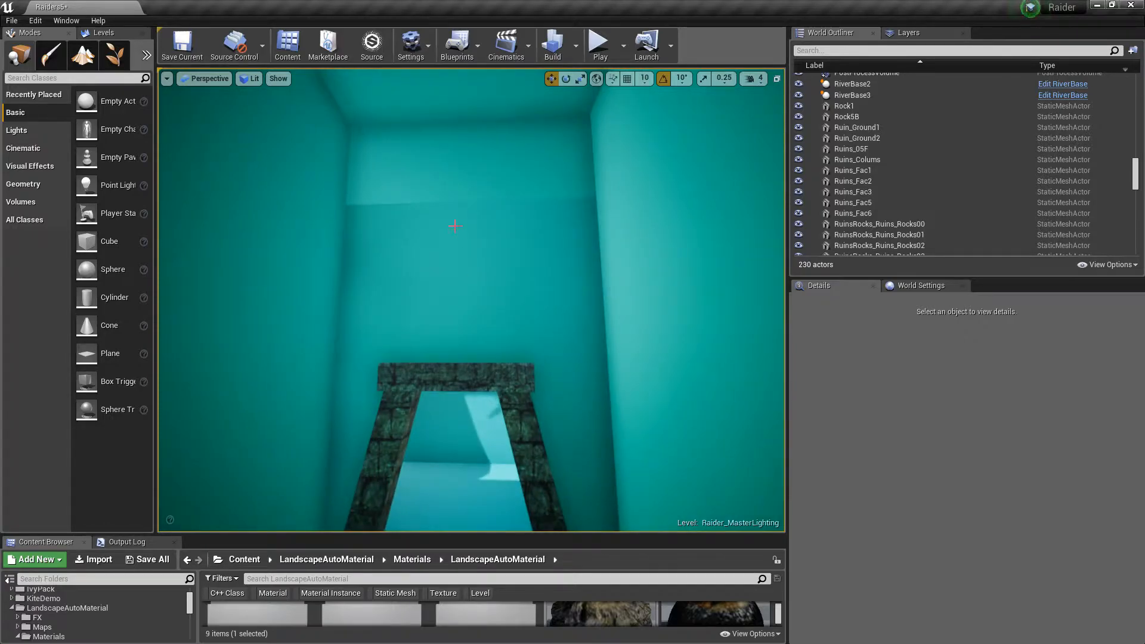
right_click_drag(450, 195, 674, 209)
key("s")
key("w")
key("w")
key("s")
right_click_drag(471, 120, 460, 118)
key("w")
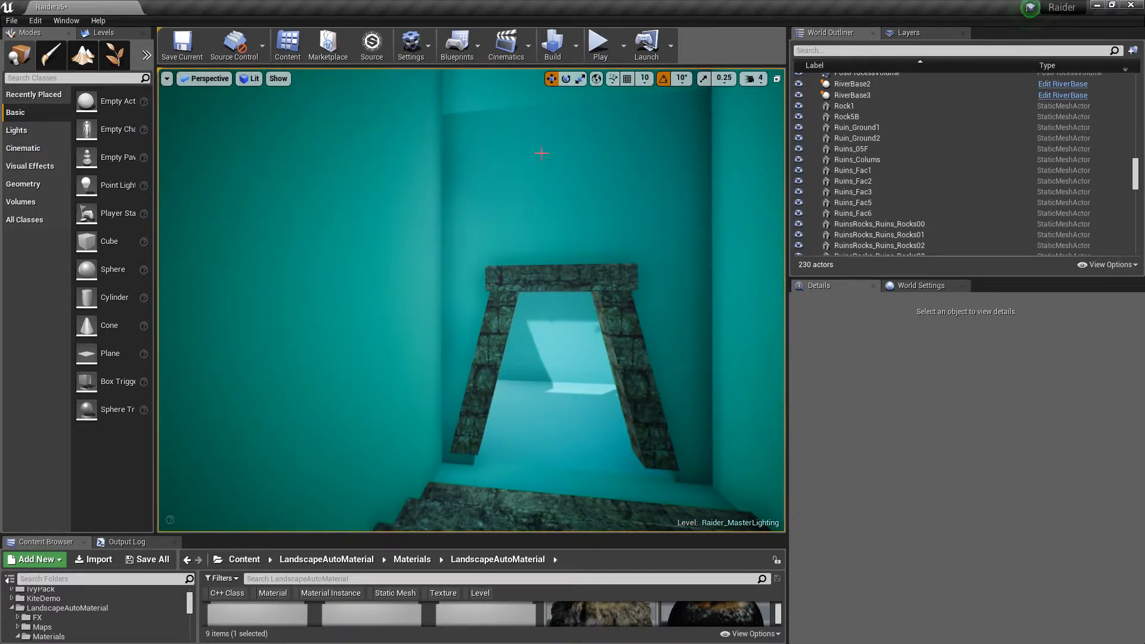
right_click_drag(532, 306, 532, 305)
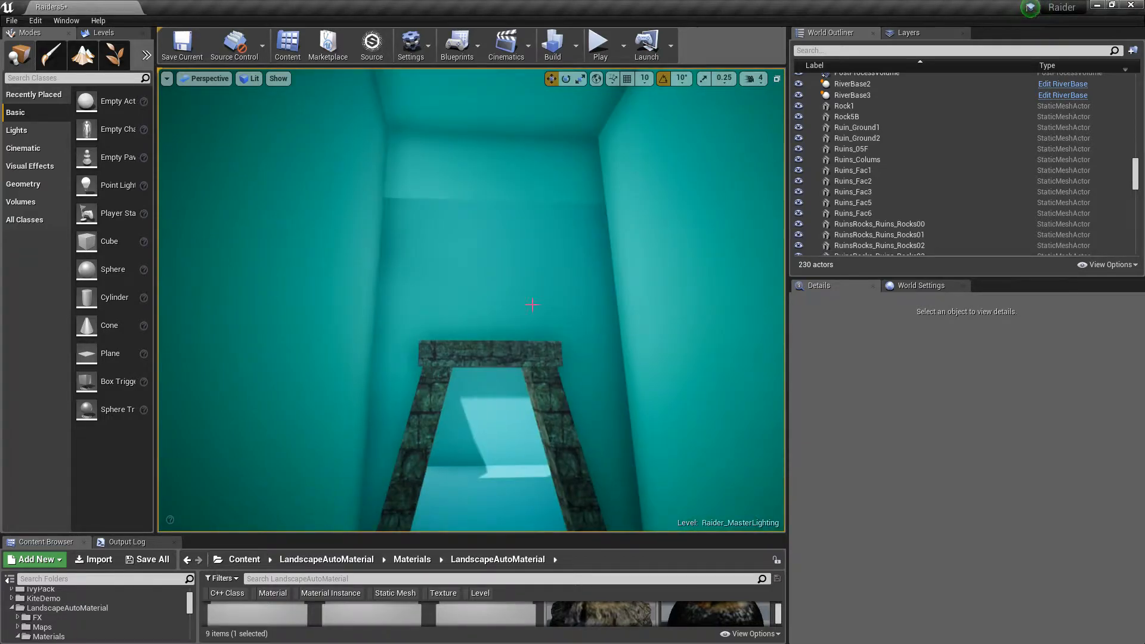
Select the interior room blocks surrounding the stone doorway to identify them in the outliner
left_click(515, 435)
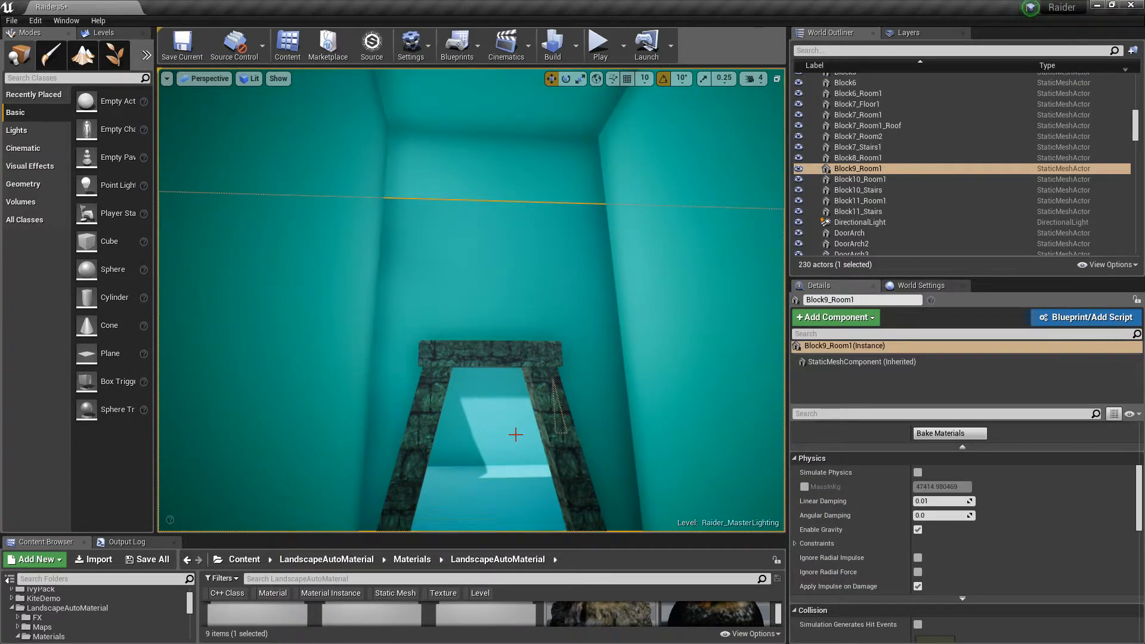
left_click(549, 177)
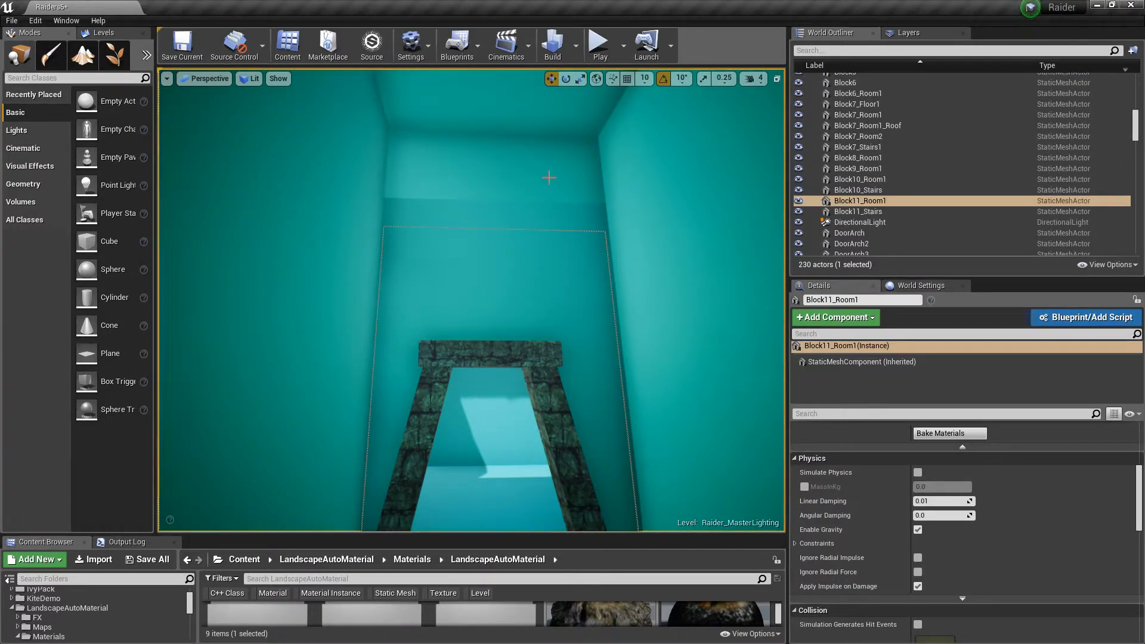
right_click_drag(679, 250, 679, 250)
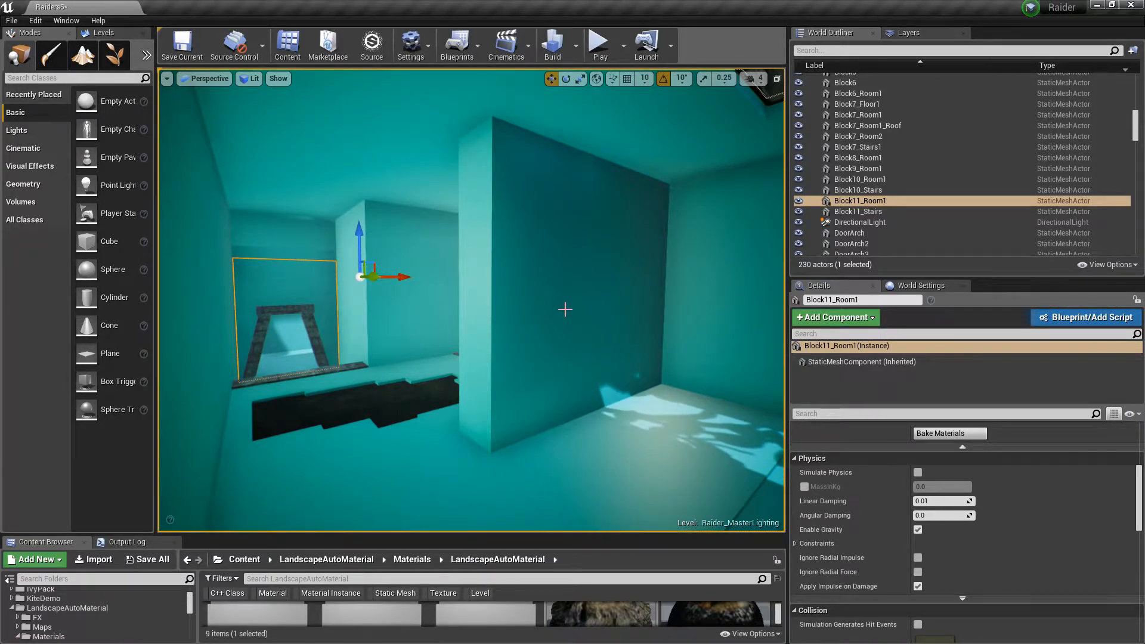
Fly around the interior room and approach the stone doorway from different angles
right_click_drag(565, 309, 564, 309)
right_click_drag(508, 238, 509, 238)
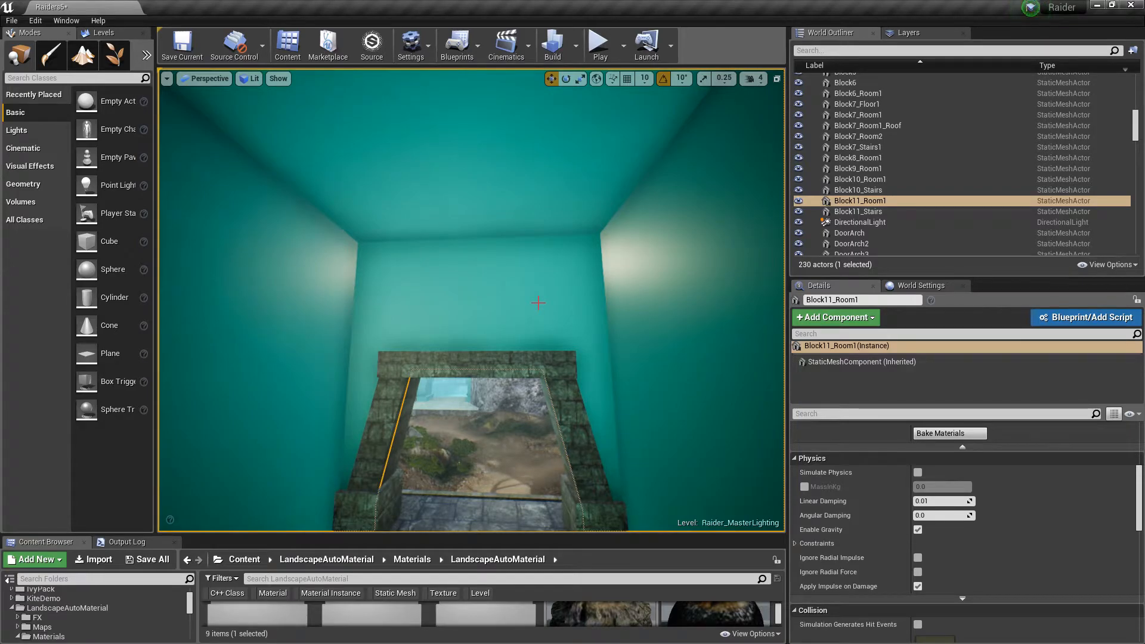
right_click_drag(538, 294, 538, 294)
right_click_drag(519, 235, 568, 213)
right_click_drag(483, 324, 483, 325)
key("w")
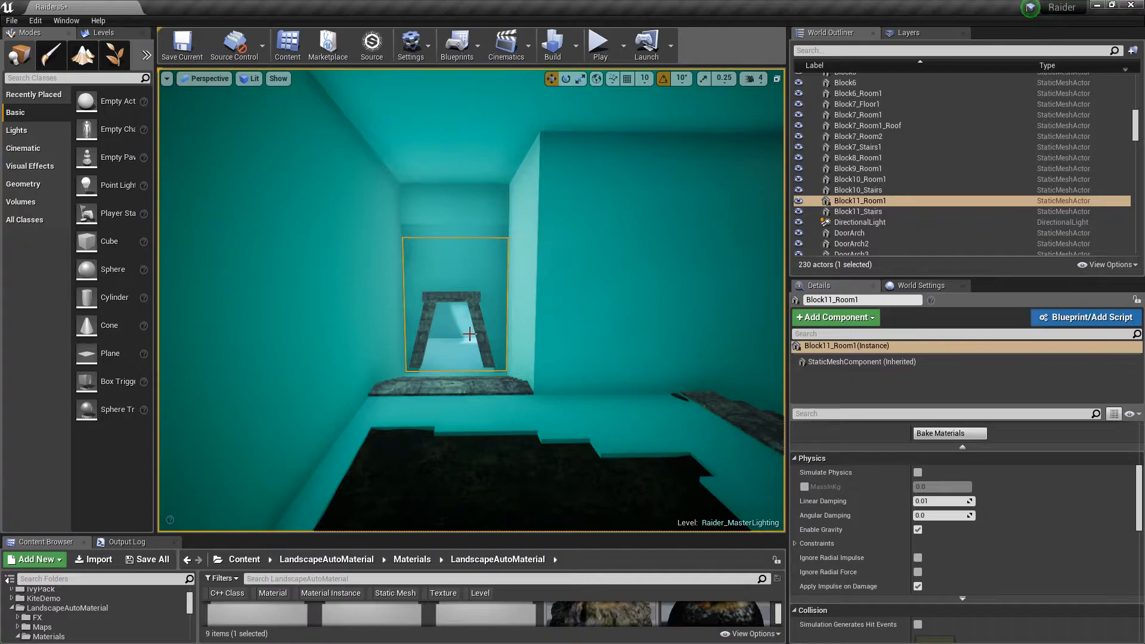
right_click_drag(473, 334, 506, 350)
key("w")
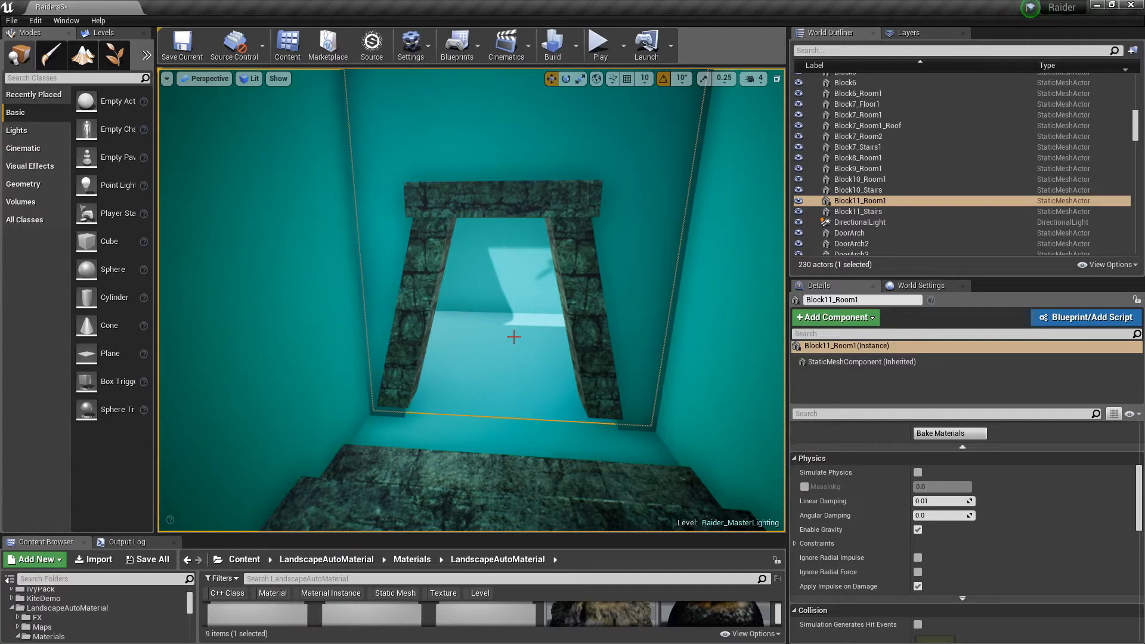
mouse_move(513, 337)
right_mouse_down()
mouse_move(530, 287)
mouse_move(499, 327)
mouse_move(521, 333)
right_mouse_up()
key("w")
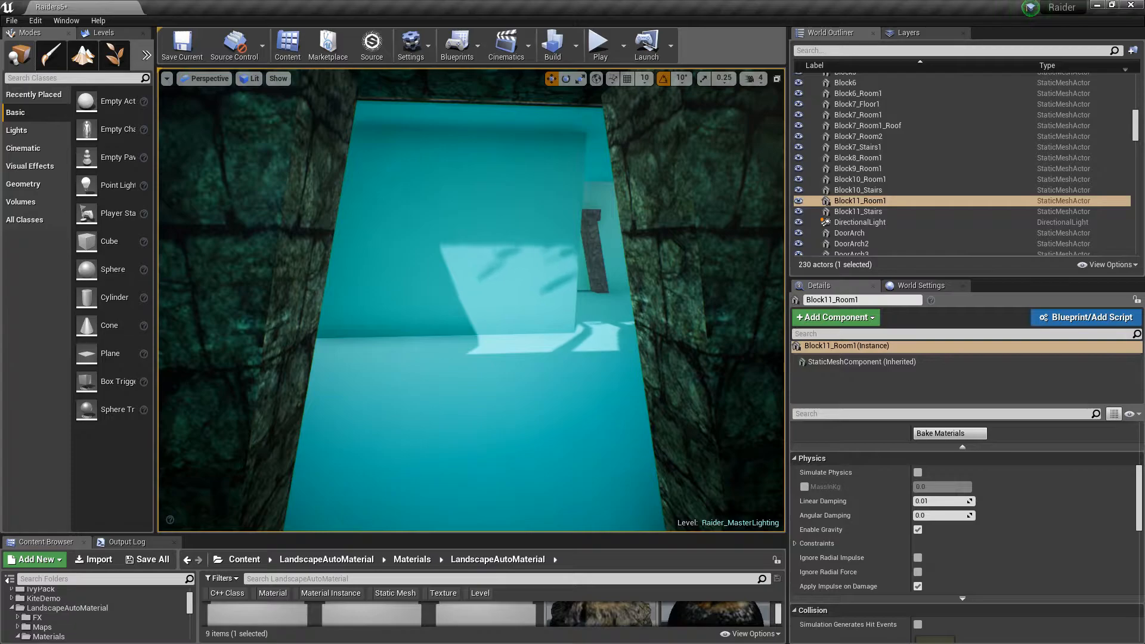
Frame the selected Block11_Room1 and move through it toward the next doorway
key("f")
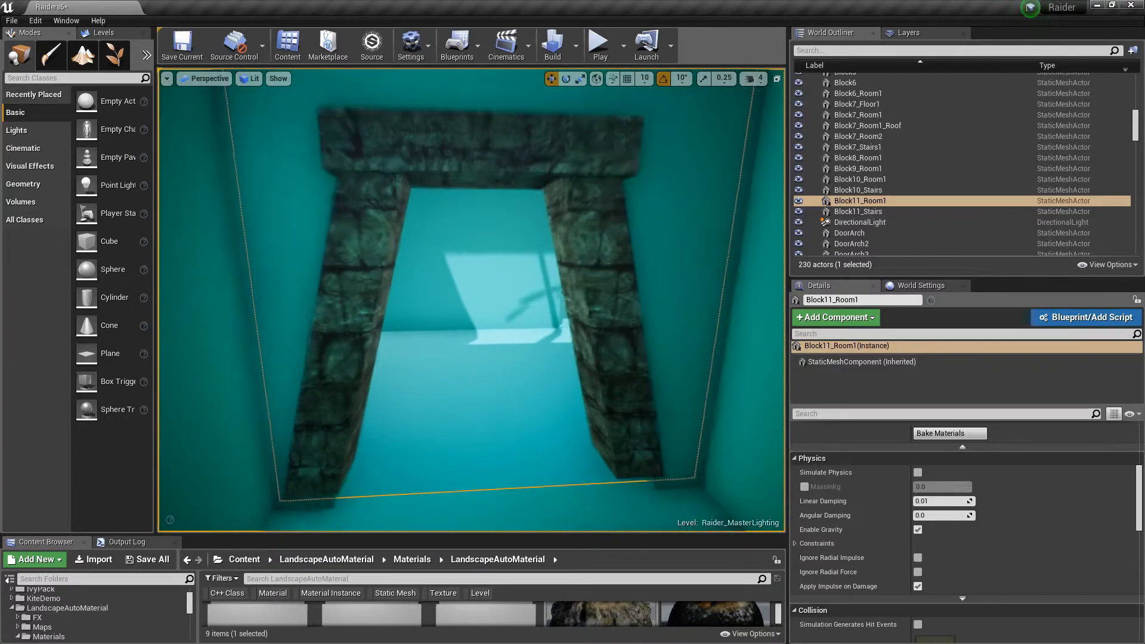
right_click_drag(471, 300, 448, 283)
key("w")
key("w")
right_click_drag(516, 336, 513, 337)
key("w")
key("d")
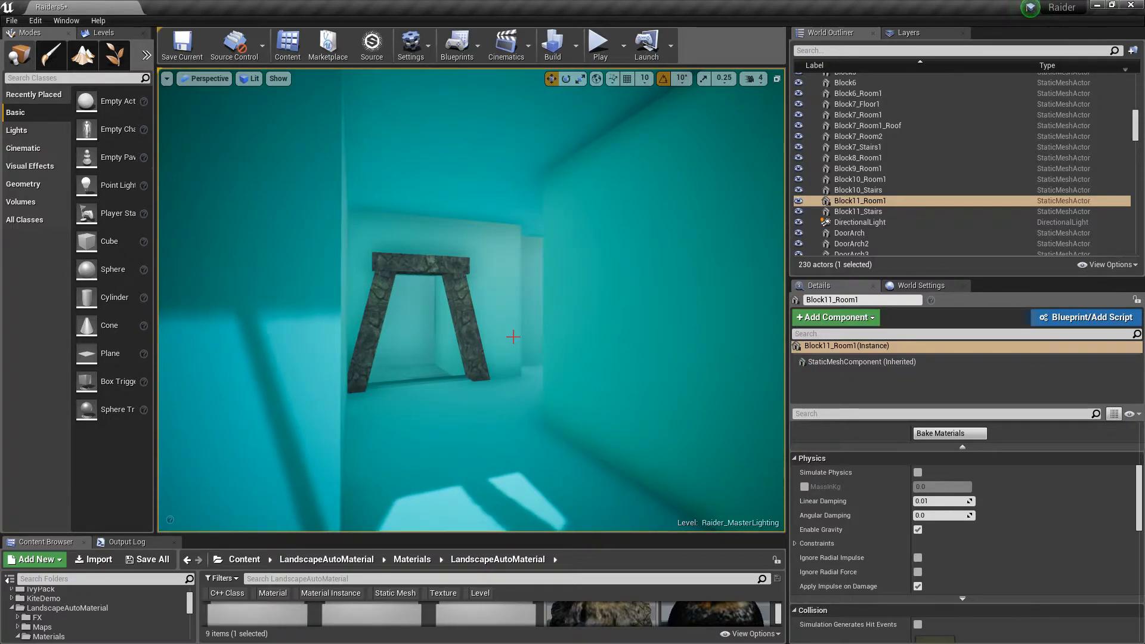
Fly through the connected interior rooms, turning to inspect the walls and doorway openings
right_click_drag(513, 337, 298, 334)
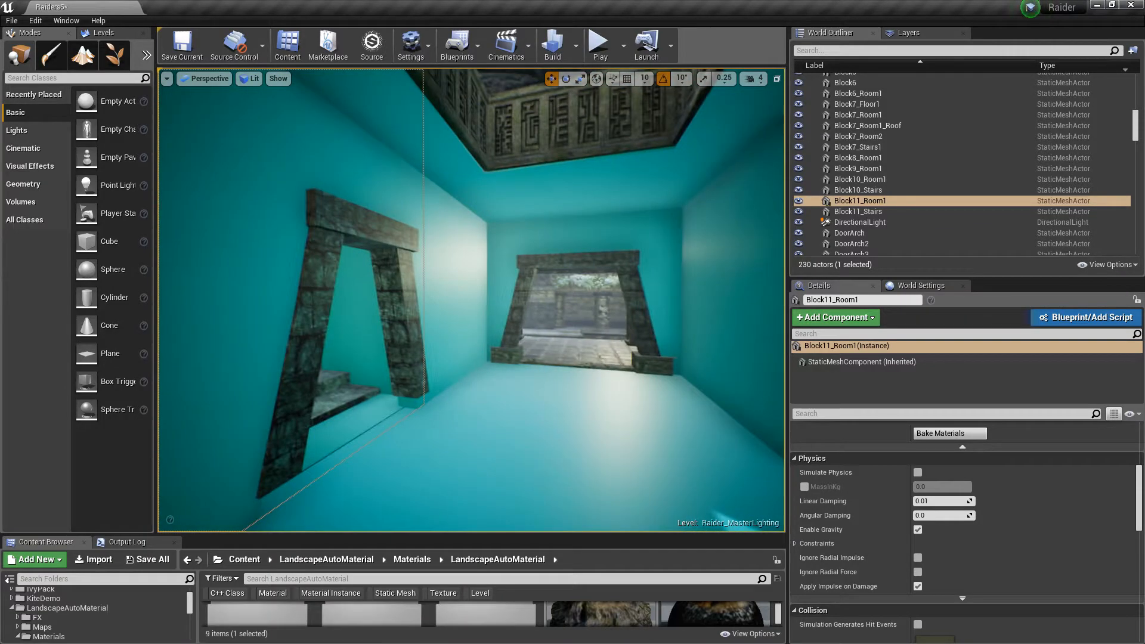
key("w")
right_click_drag(471, 300, 426, 301)
key("w")
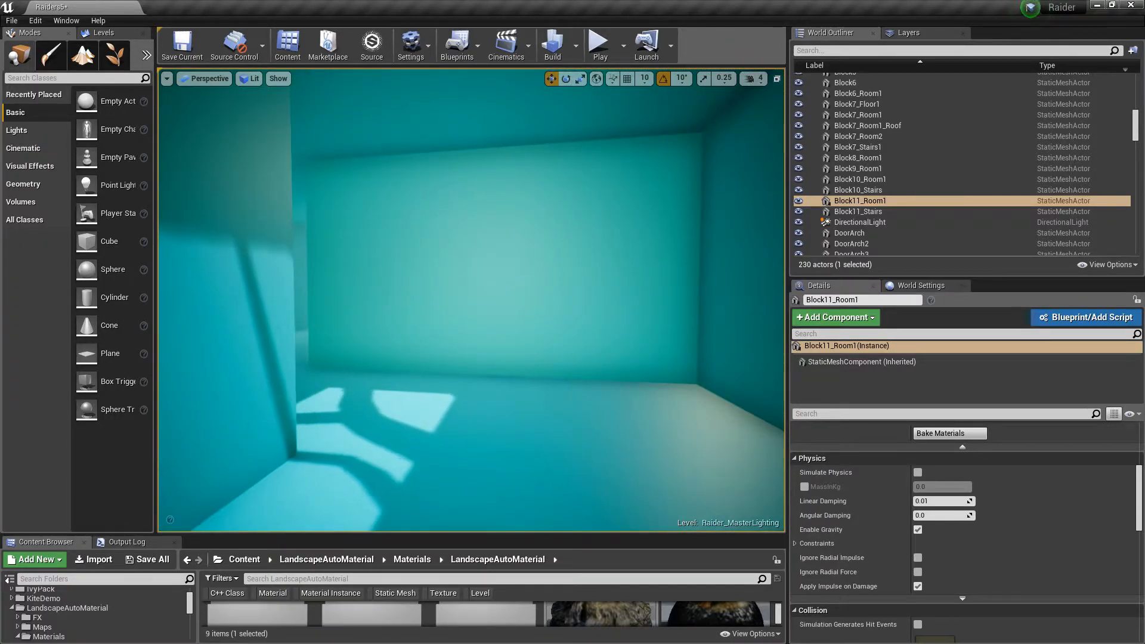
key("w")
right_click_drag(471, 299, 328, 298)
key("d")
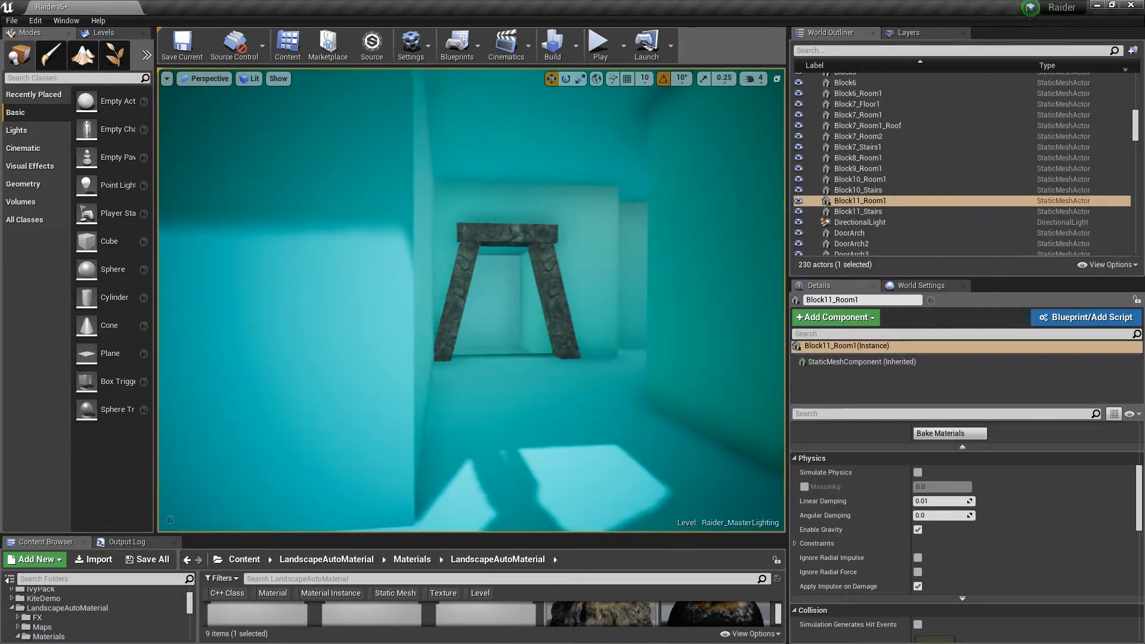
key("w")
right_click_drag(471, 299, 635, 298)
key("w")
key("w")
key("w")
key("w")
key("w")
right_click_drag(542, 295, 655, 298)
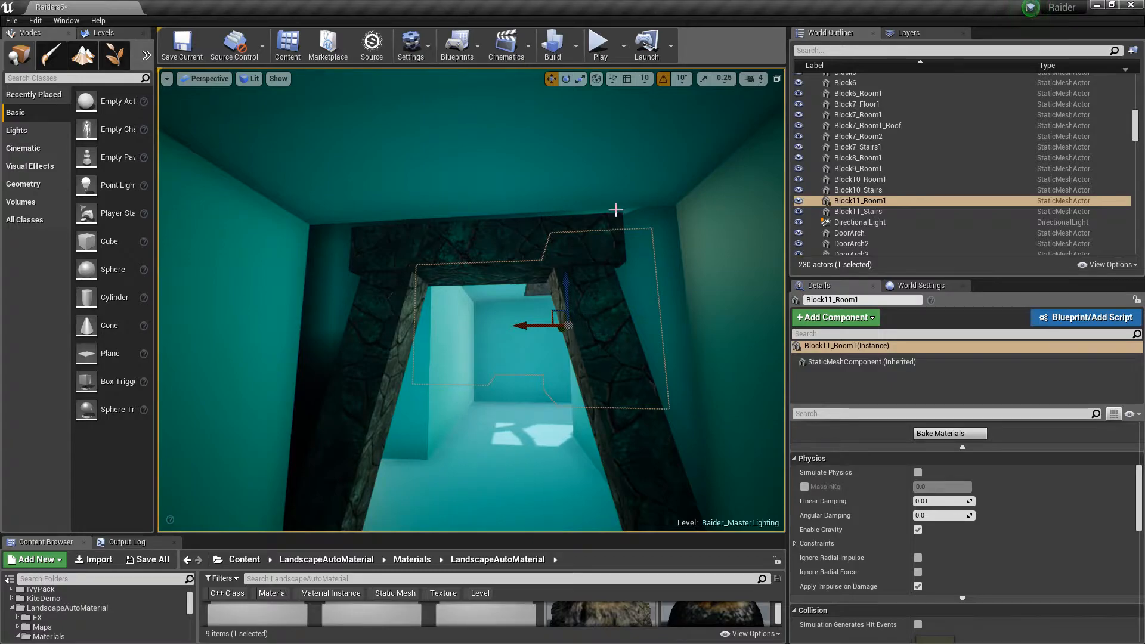
Select the DoorArch2 stone arch and hide it to see the room geometry behind it
left_click(647, 232)
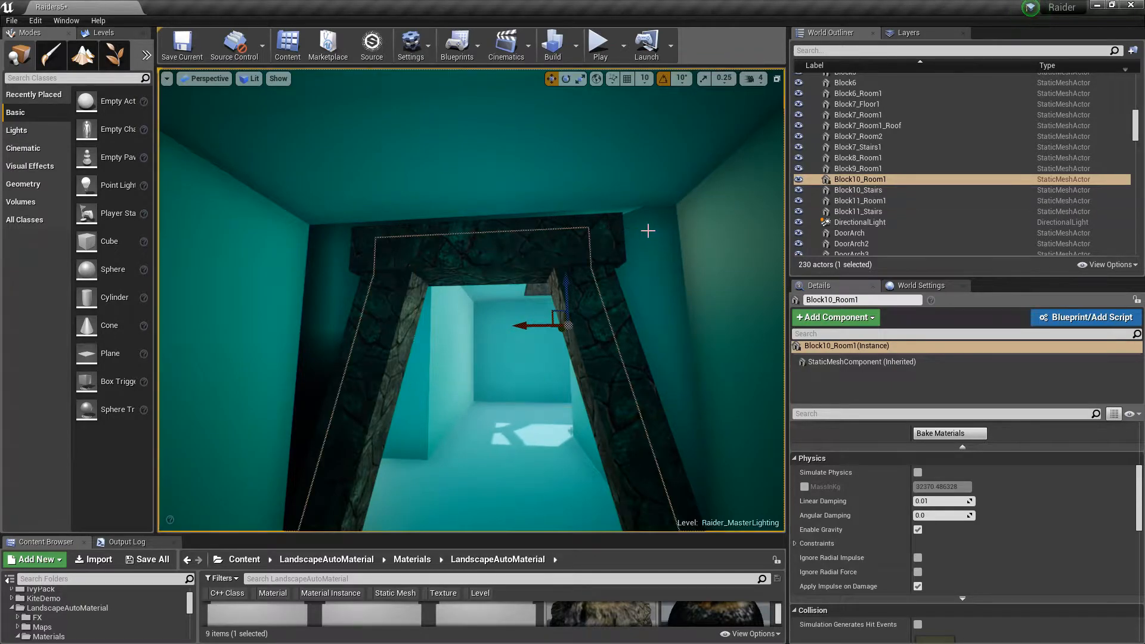
left_click(599, 266)
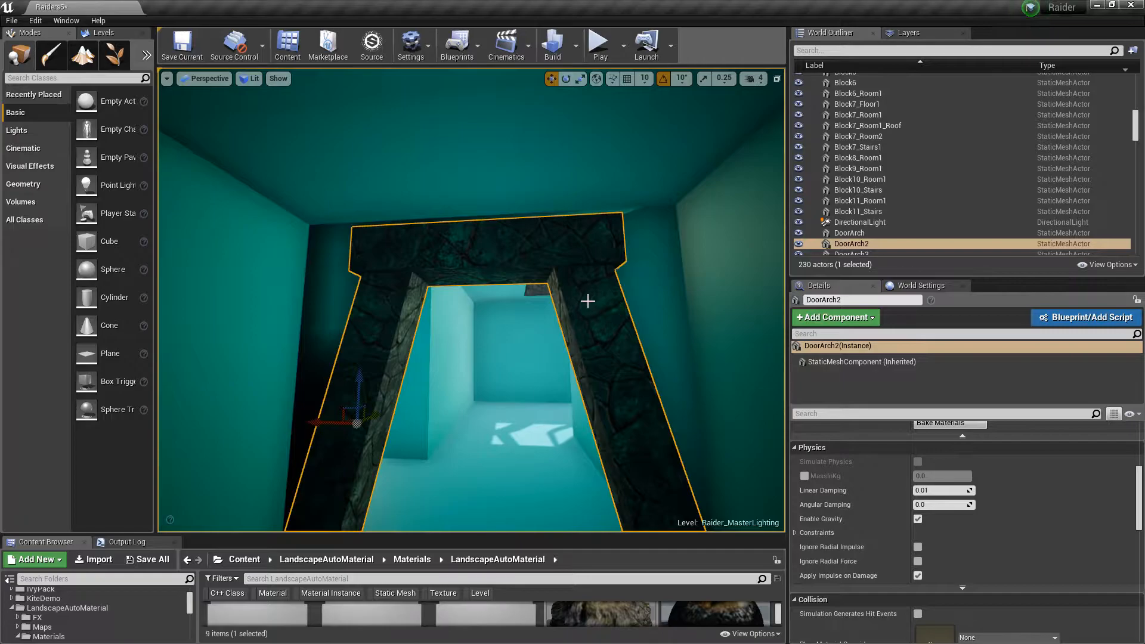
key("h")
key("w")
right_click_drag(549, 290, 280, 286)
mouse_move(437, 215)
right_mouse_down()
mouse_move(513, 215)
mouse_move(436, 216)
right_mouse_up()
key("w")
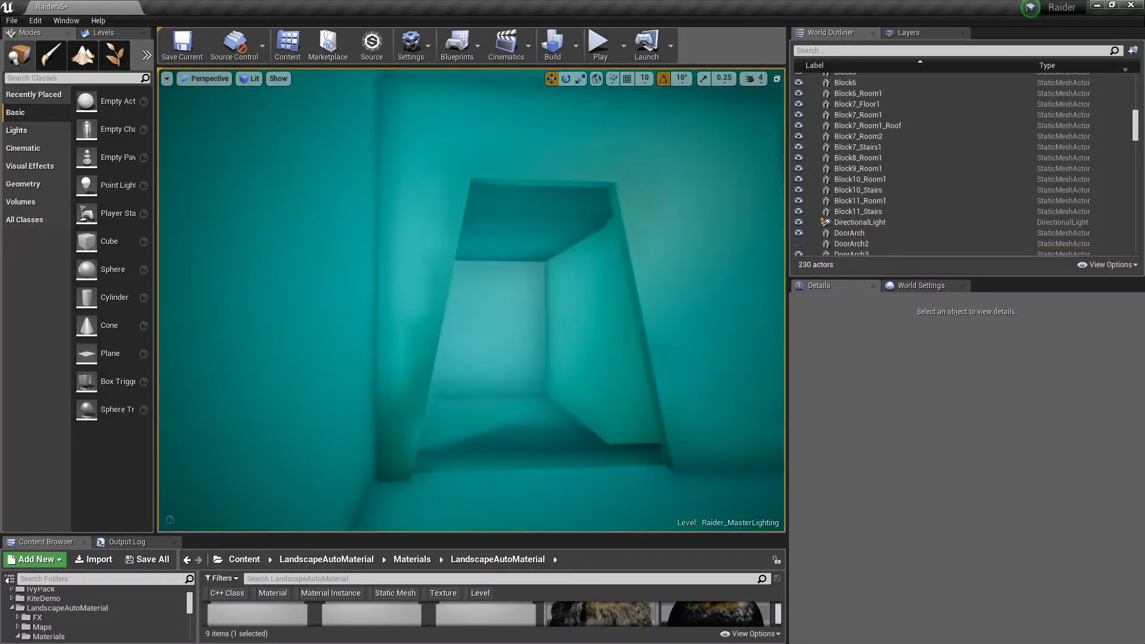
Select the wall block inside the doorway opening and hide it as well
left_click(534, 396)
key("h")
right_click_drag(561, 393, 990, 412)
Fly forward through the opened passage, moving back and forth to inspect the corridor
key("w")
key("w")
key("s")
key("w")
key("w")
right_click_drag(471, 299, 769, 284)
key("s")
key("w")
key("w")
key("s")
key("a")
key("w")
right_click_drag(529, 272, 529, 272)
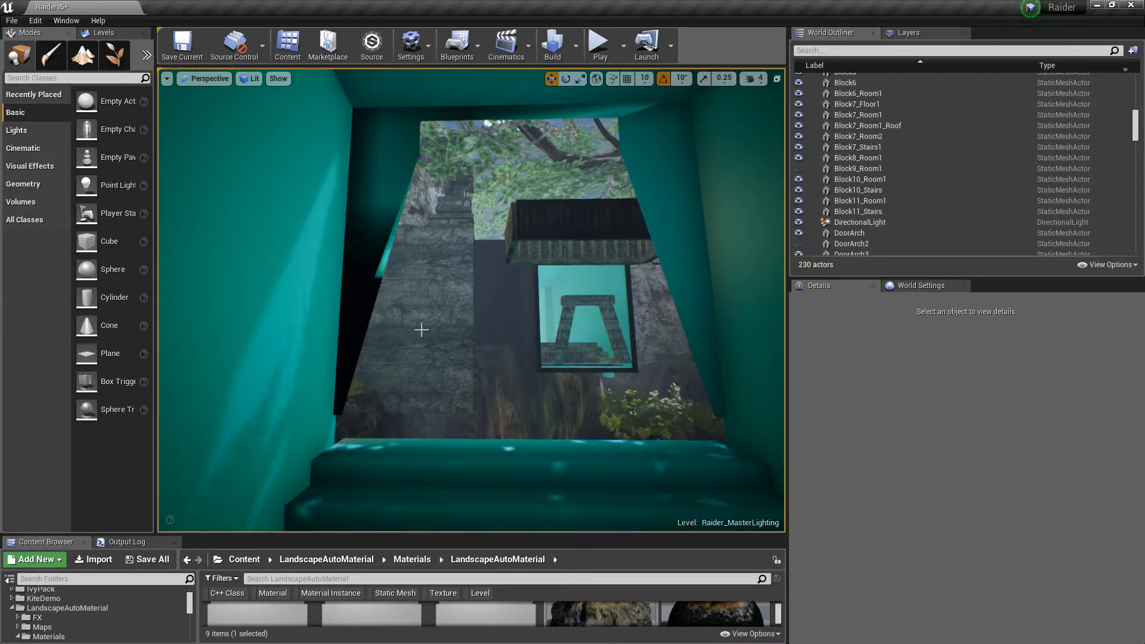
Fly into the domed chamber and look around its octagonal ceiling opening and pillared walls
right_click_drag(418, 327, 692, 337)
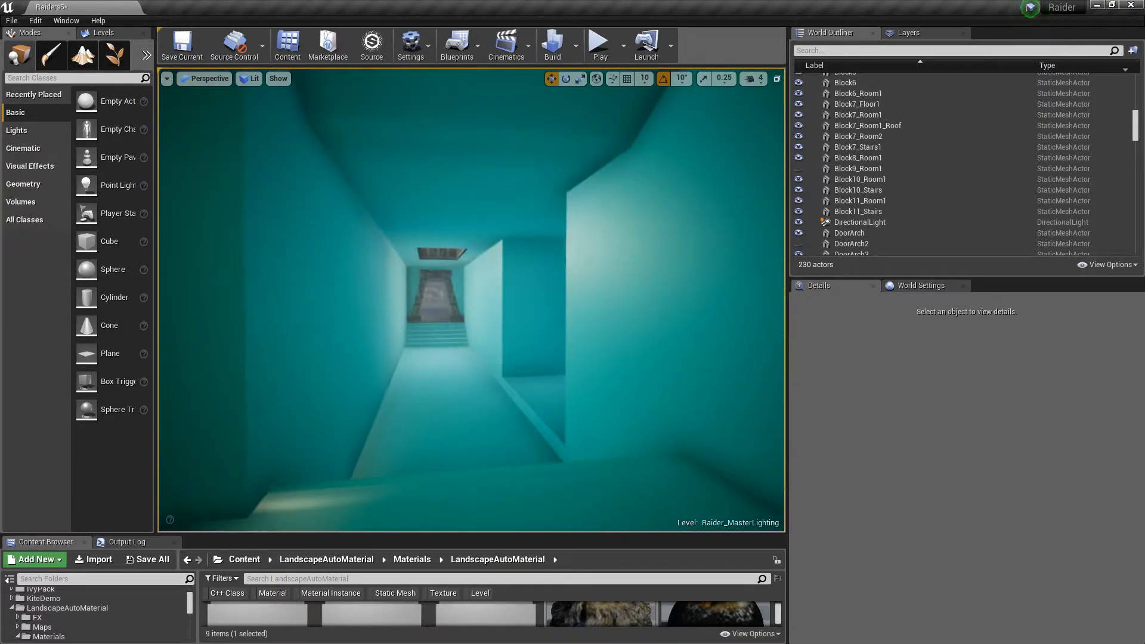
right_click_drag(488, 346, 597, 293)
key("w")
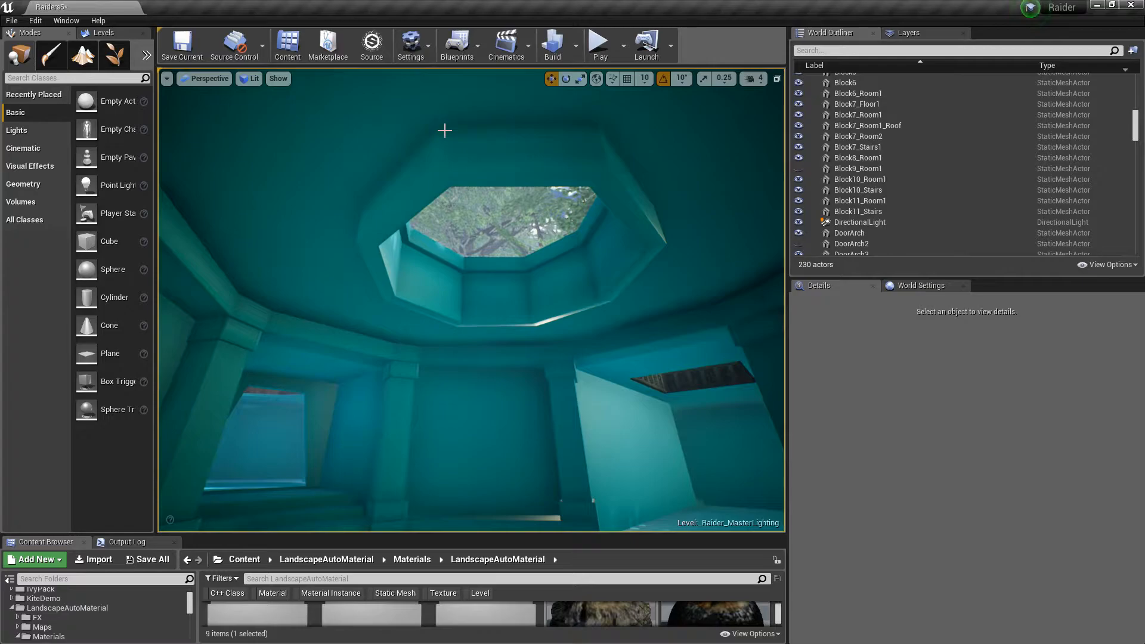
mouse_move(445, 131)
right_mouse_down()
mouse_move(517, 231)
mouse_move(507, 202)
mouse_move(277, 196)
mouse_move(447, 130)
right_mouse_up()
key("w")
key("s")
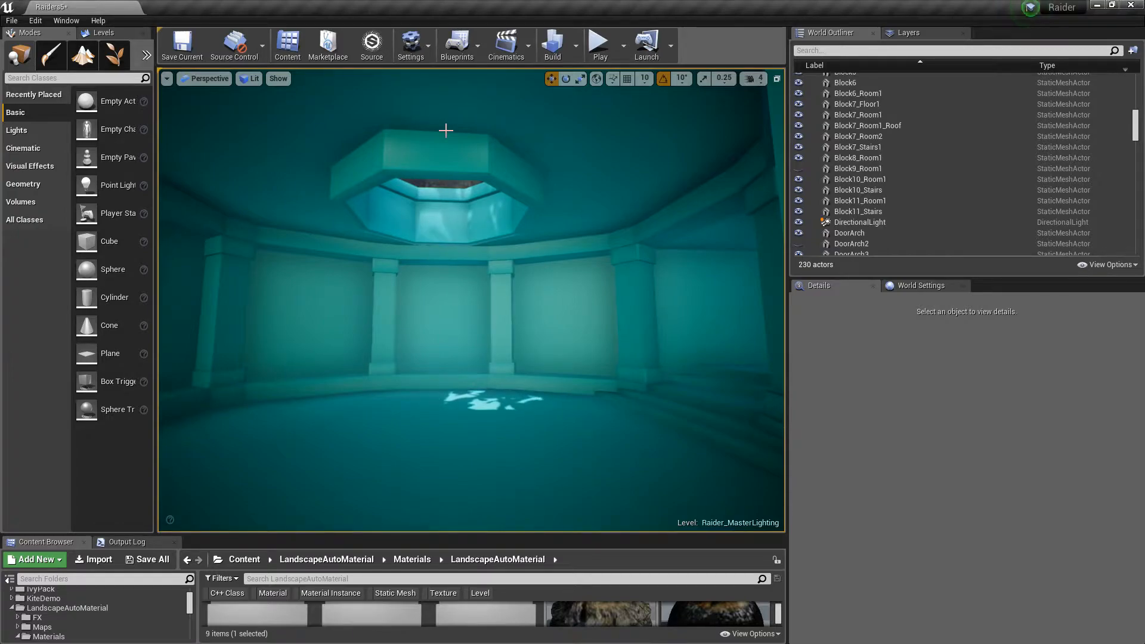
right_click_drag(464, 148, 422, 157)
key("a")
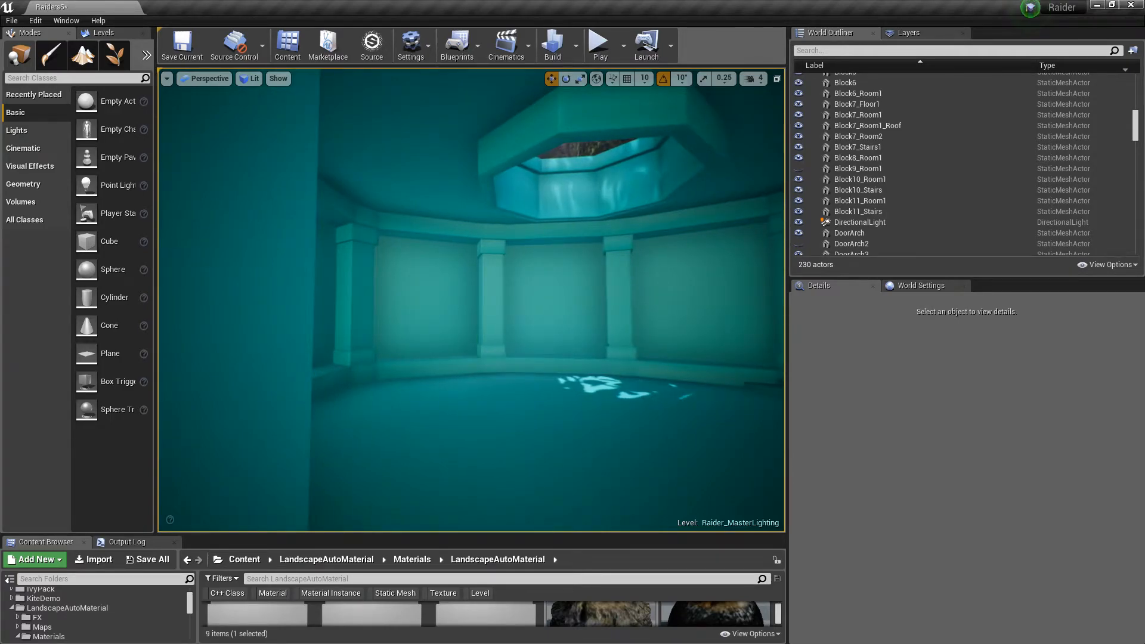
right_click_drag(422, 157, 479, 153)
key("w")
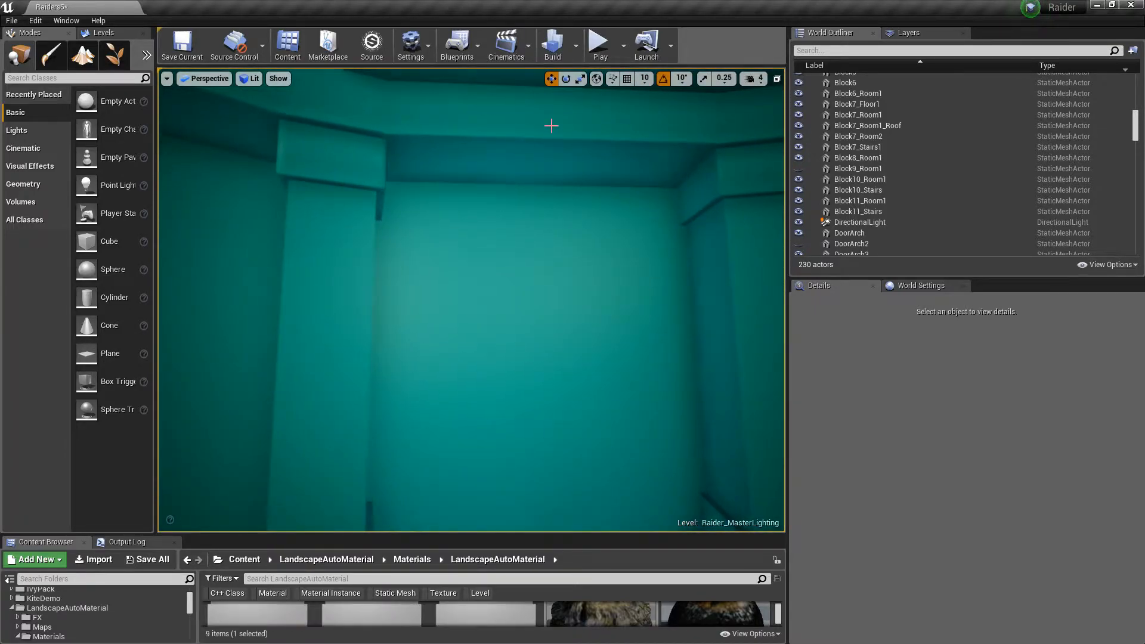
right_click_drag(471, 239, 662, 269)
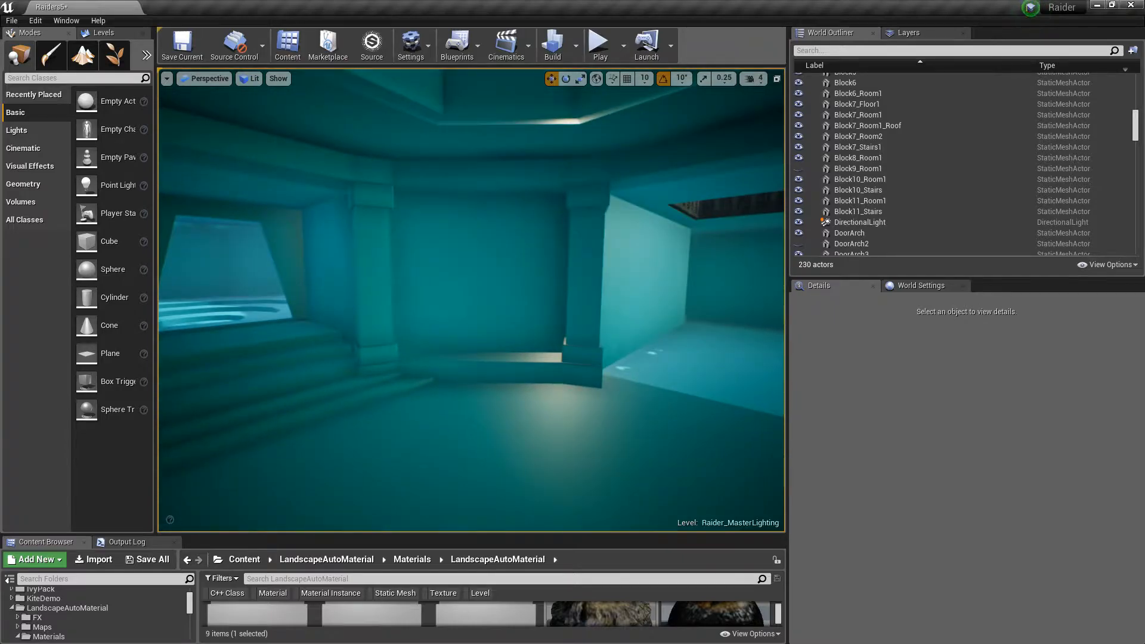
Move through the stair passage and corridors leading out of the domed chamber
key("w")
right_click_drag(471, 298, 537, 154)
key("s")
key("w")
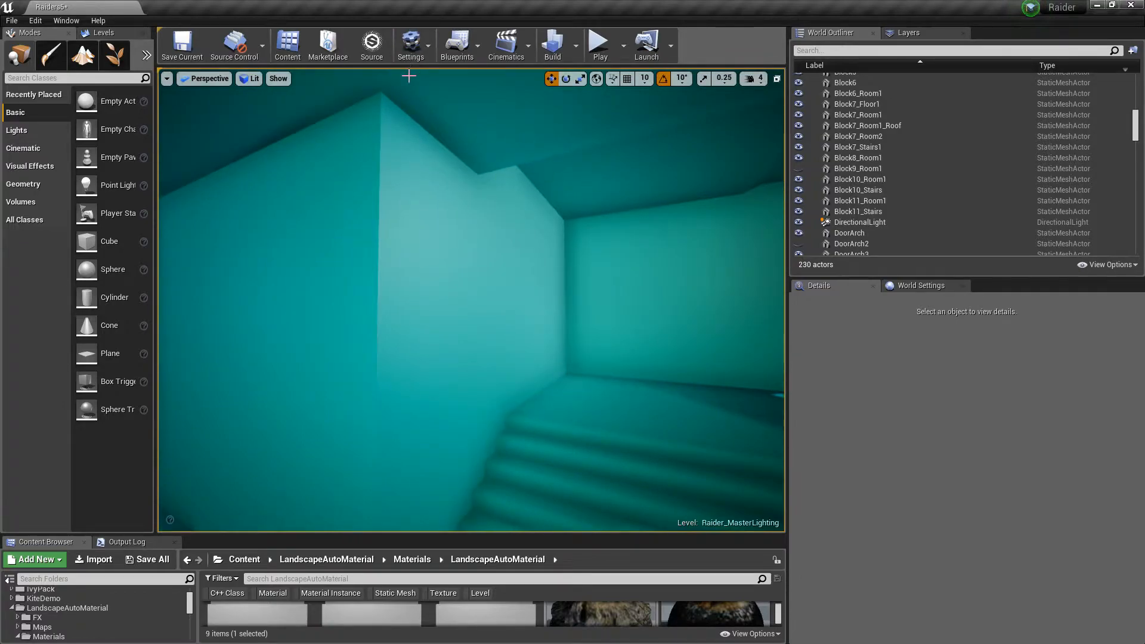
right_click_drag(517, 204, 650, 208)
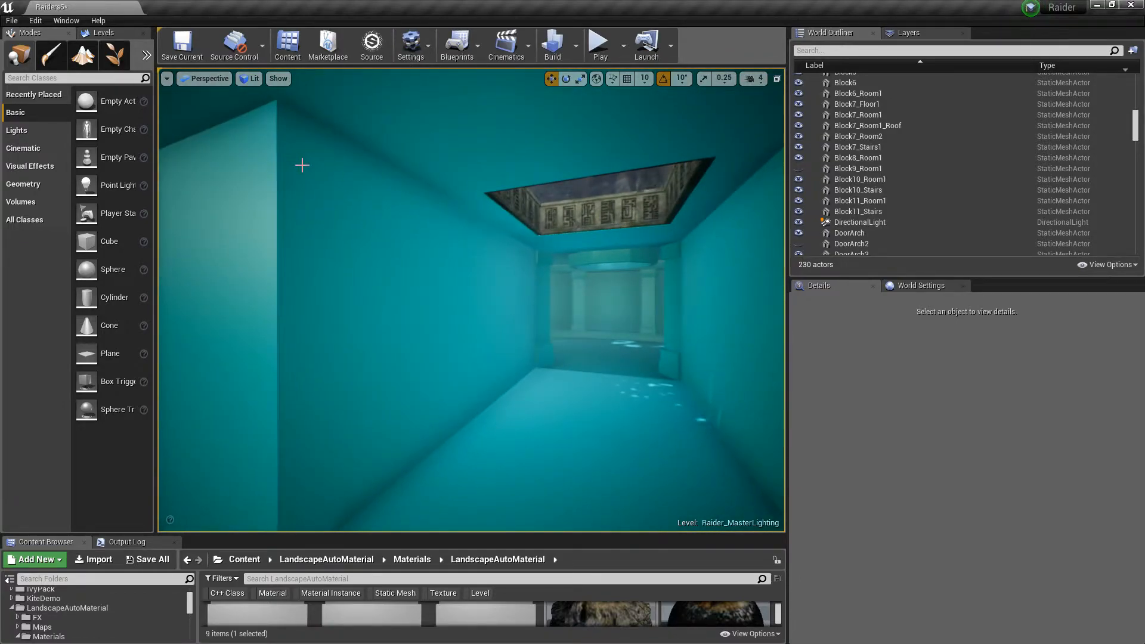
right_click_drag(364, 303, 238, 299)
key("w")
key("w")
key("w")
key("s")
right_click_drag(471, 275, 409, 305)
Select the Block8_Room1 block, fly through it toward the temple exit, and deselect it
left_click(474, 317)
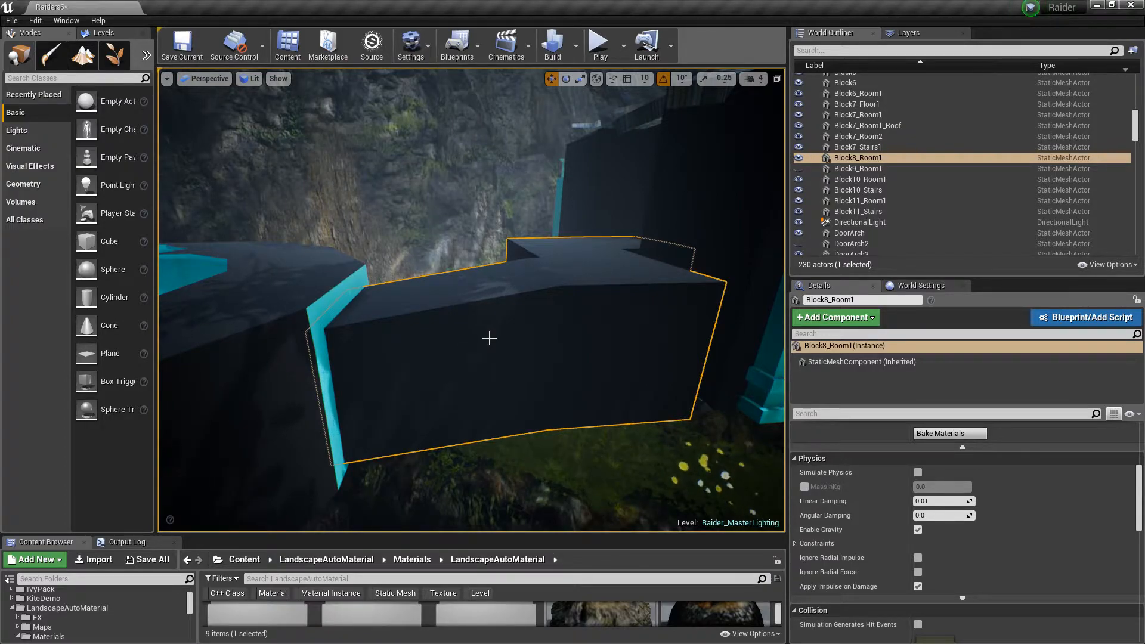
right_click_drag(489, 338, 706, 344)
key("w")
key("w")
key("w")
key("w")
key("w")
key("w")
key("s")
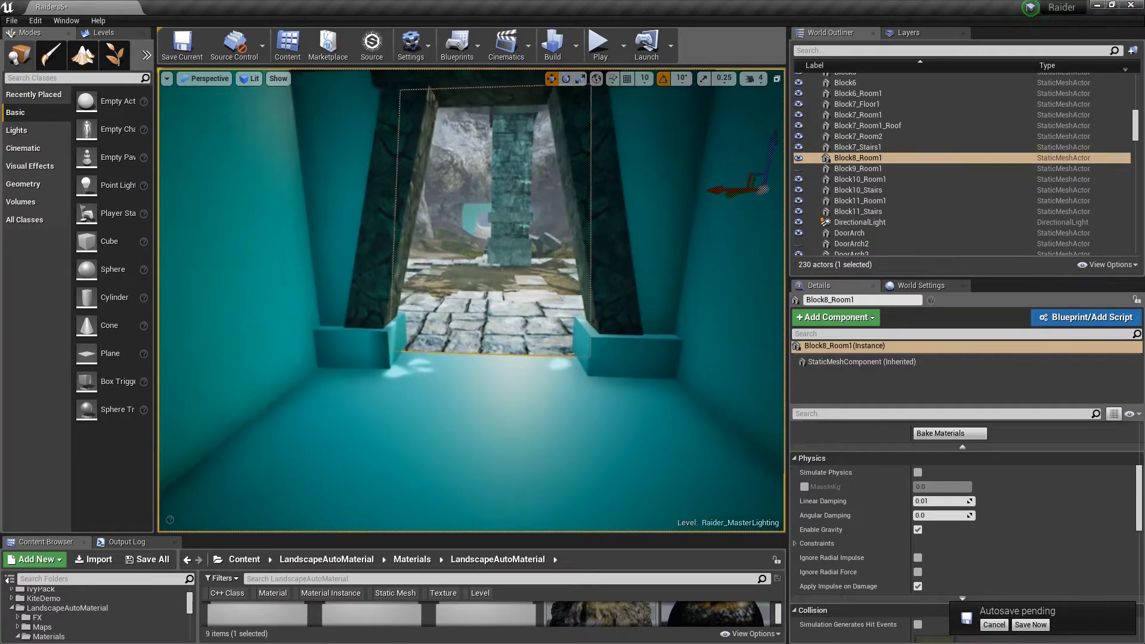
key("w")
key("Escape")
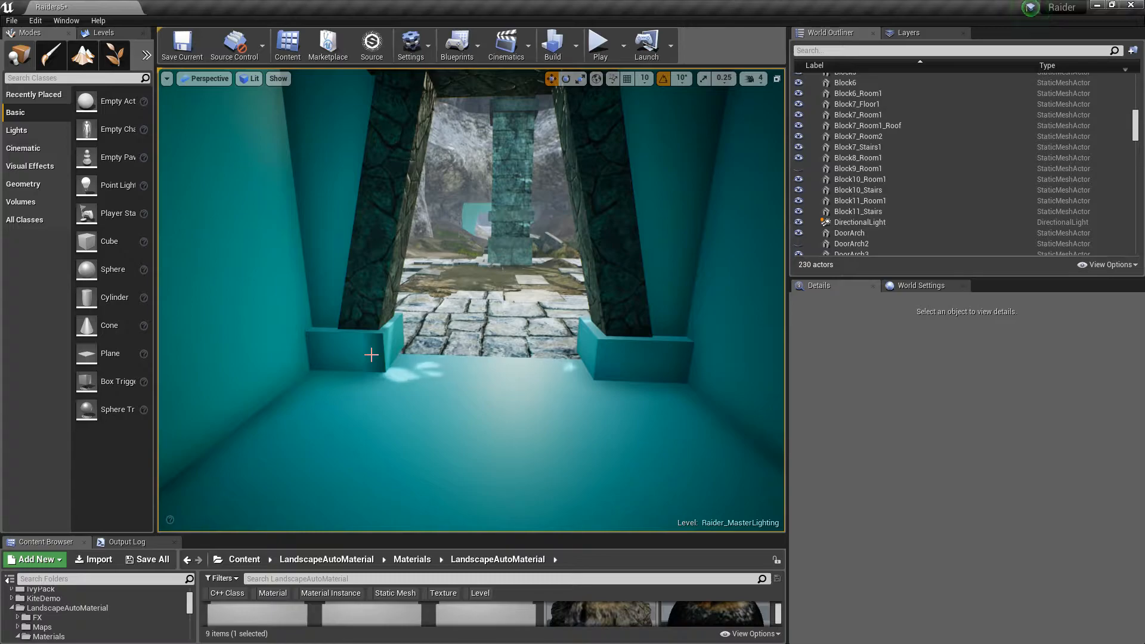
Look around the base blocks of the exit doorway where the interior meets the stone floor
right_click_drag(471, 300, 401, 322)
key("d")
key("a")
key("s")
key("s")
key("w")
key("s")
key("w")
key("s")
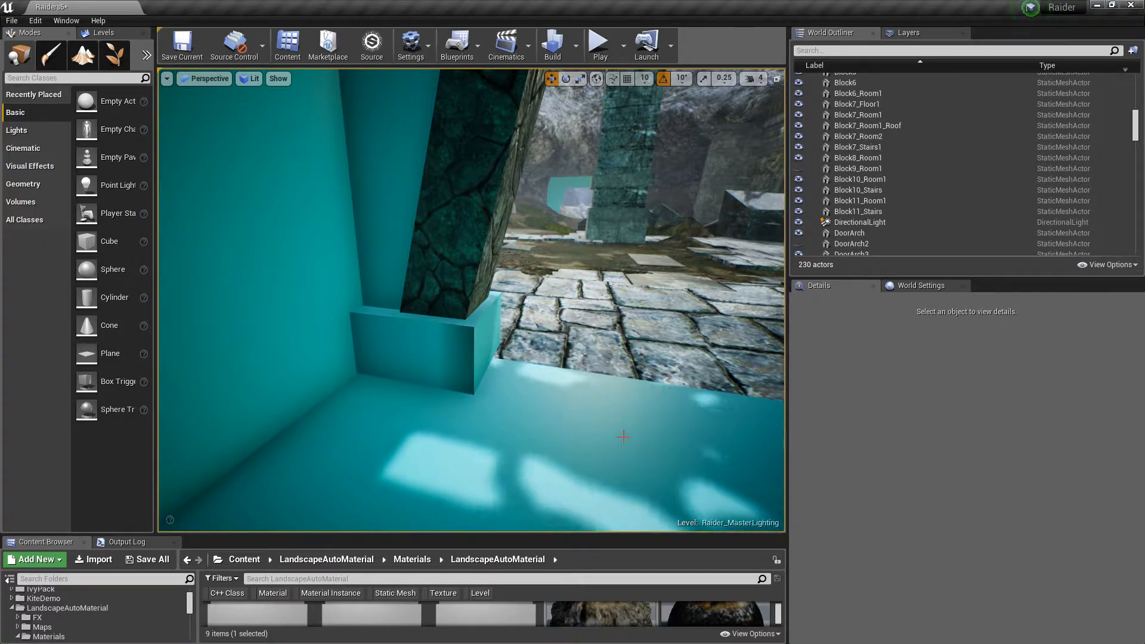
right_click_drag(596, 427, 677, 393)
right_click_drag(471, 300, 227, 302)
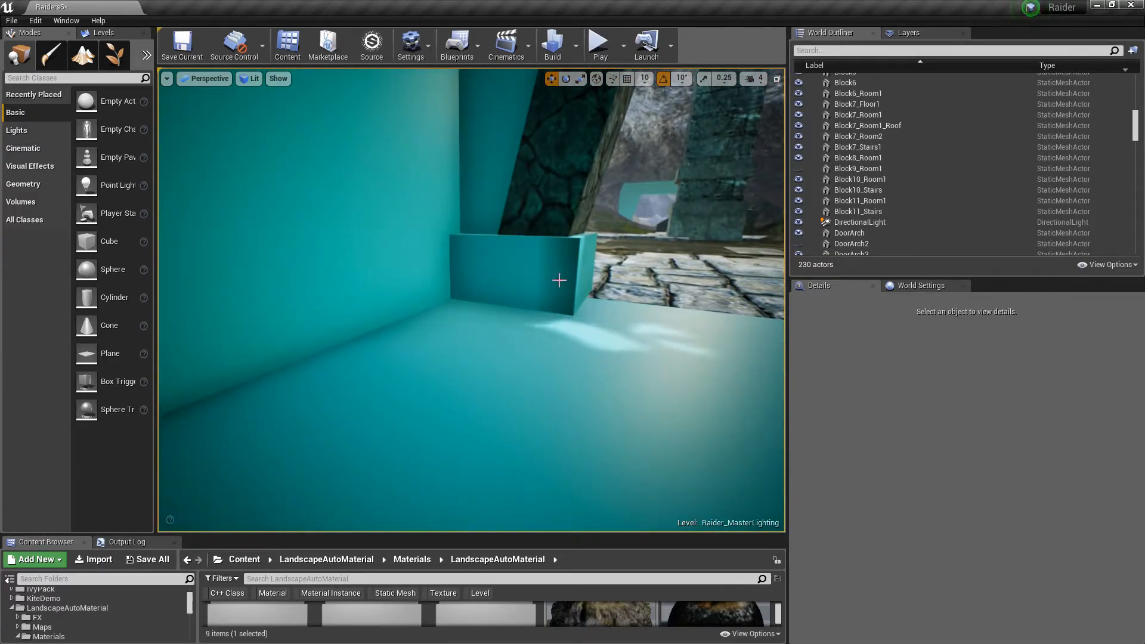
mouse_move(596, 371)
right_mouse_down()
mouse_move(781, 355)
mouse_move(614, 359)
right_mouse_up()
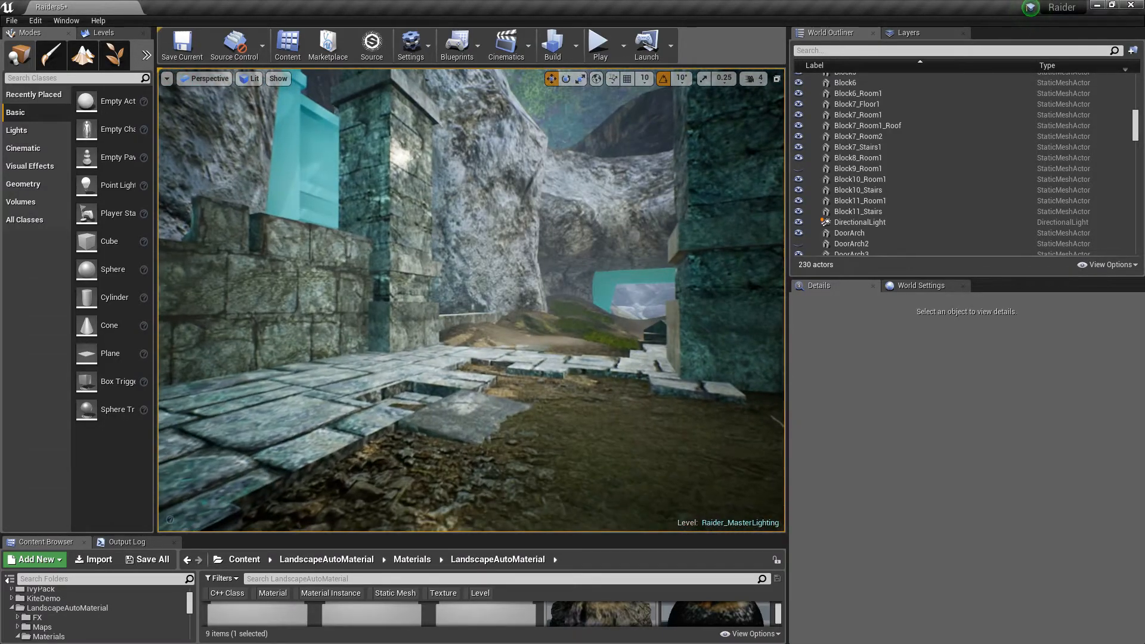
right_click_drag(615, 359, 489, 358)
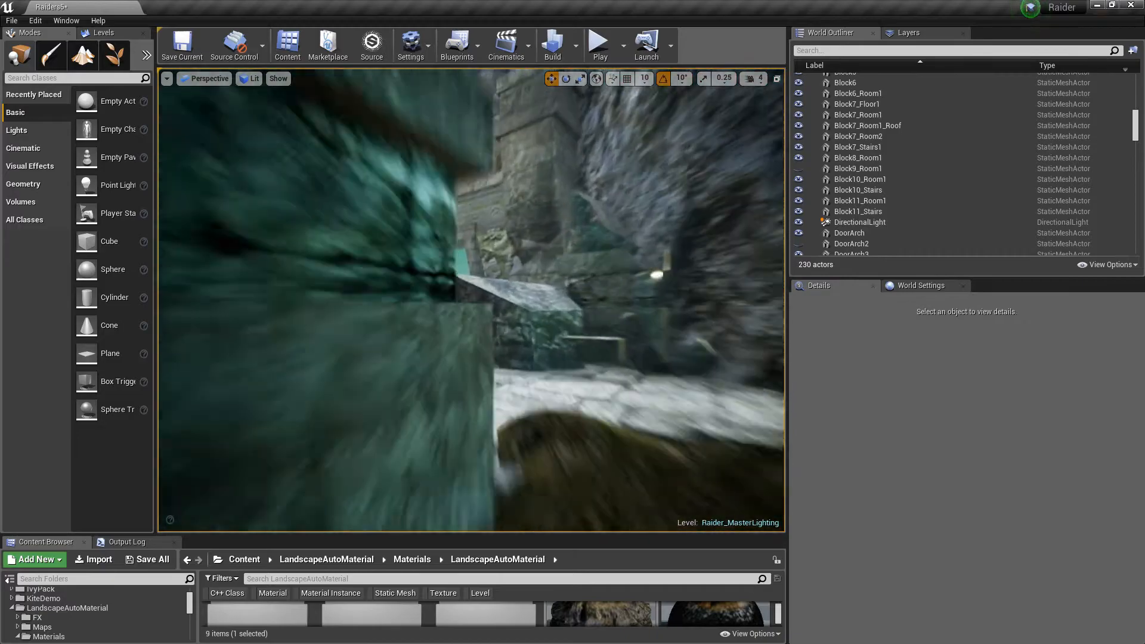
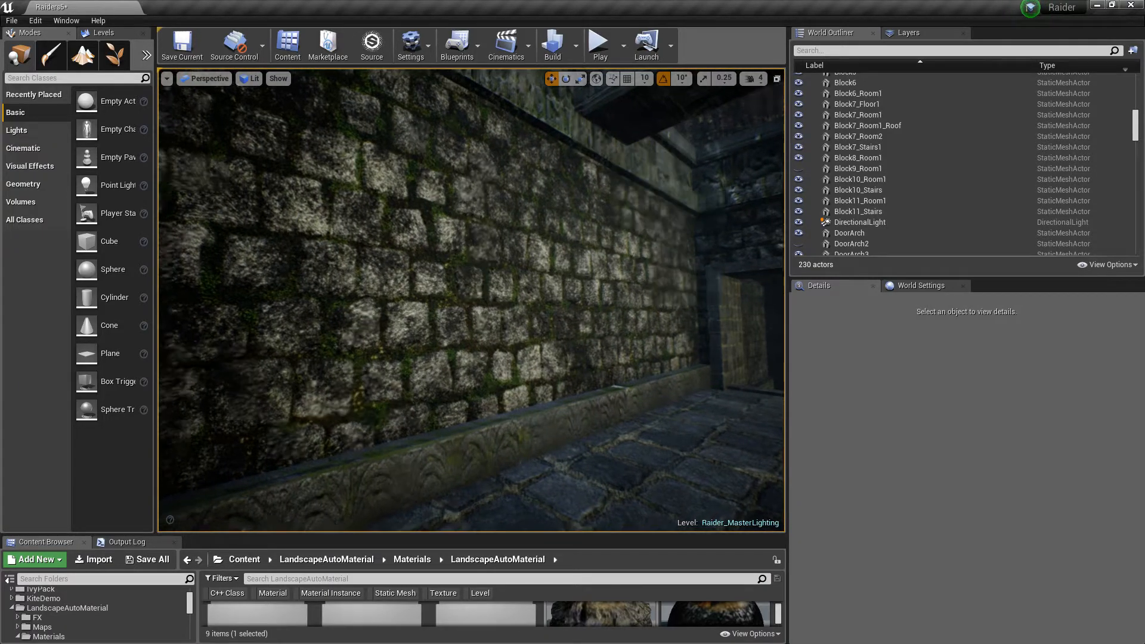
Fly along the stone corridor and look at its mossy brick walls and corner
key("w")
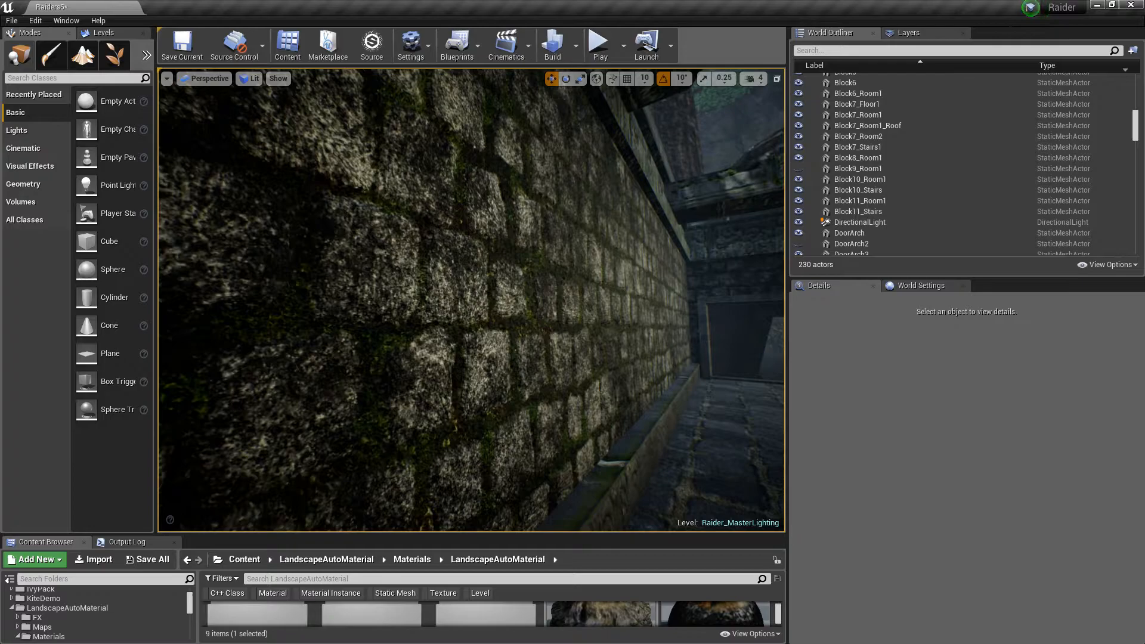
right_click_drag(471, 299, 459, 322)
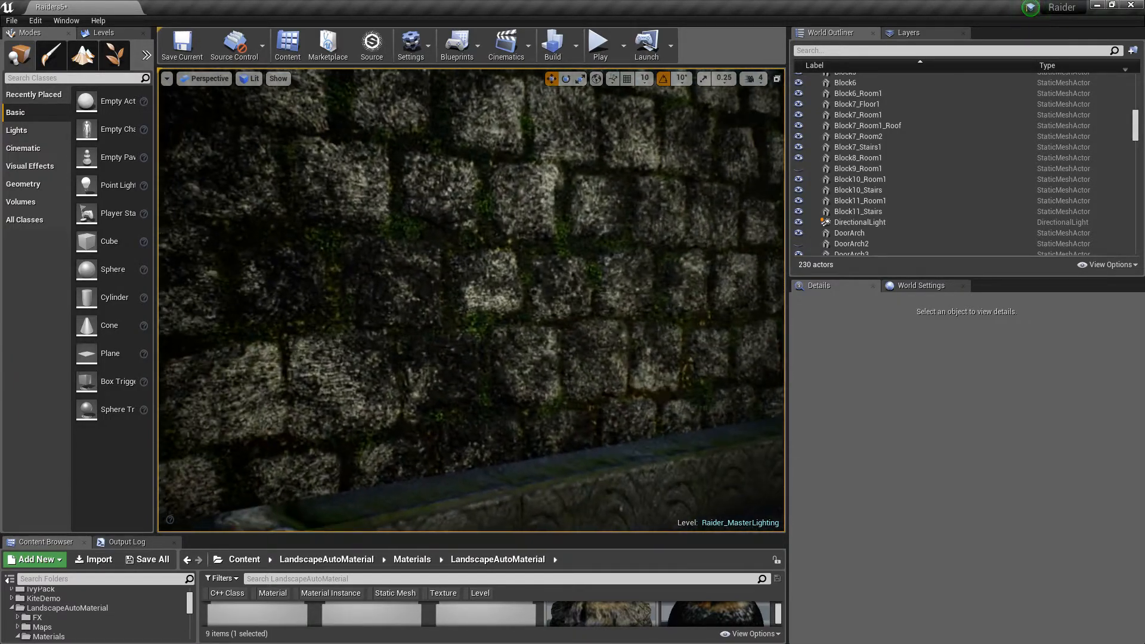
right_click_drag(471, 299, 300, 292)
key("w")
key("w")
key("w")
key("s")
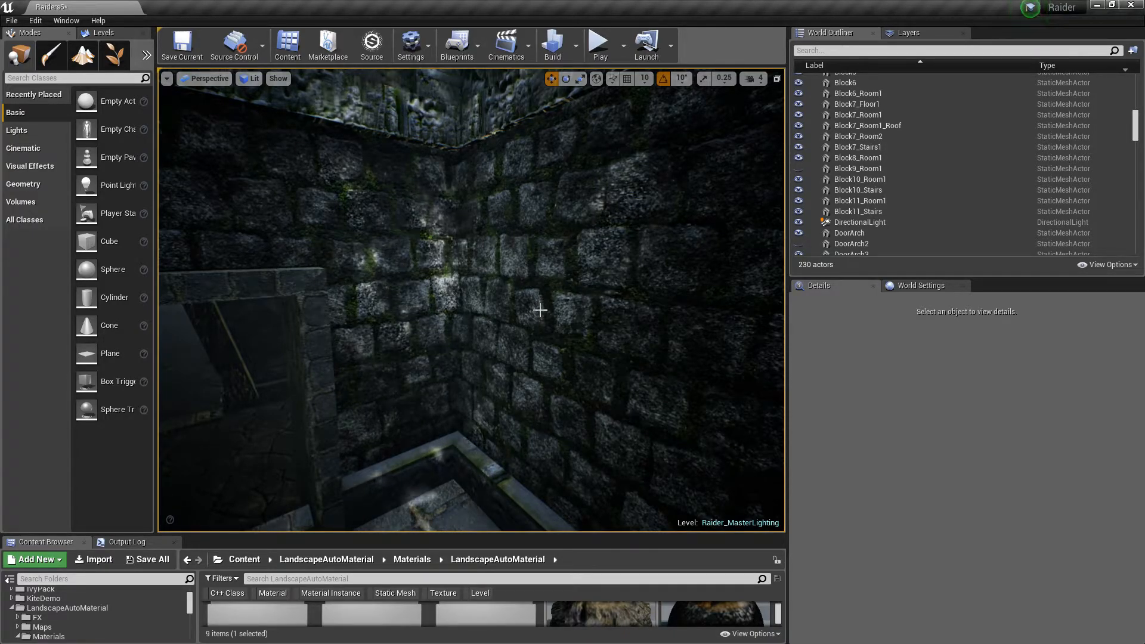
mouse_move(540, 310)
right_mouse_down()
mouse_move(541, 339)
mouse_move(552, 341)
mouse_move(518, 319)
mouse_move(534, 319)
mouse_move(528, 306)
mouse_move(549, 297)
right_mouse_up()
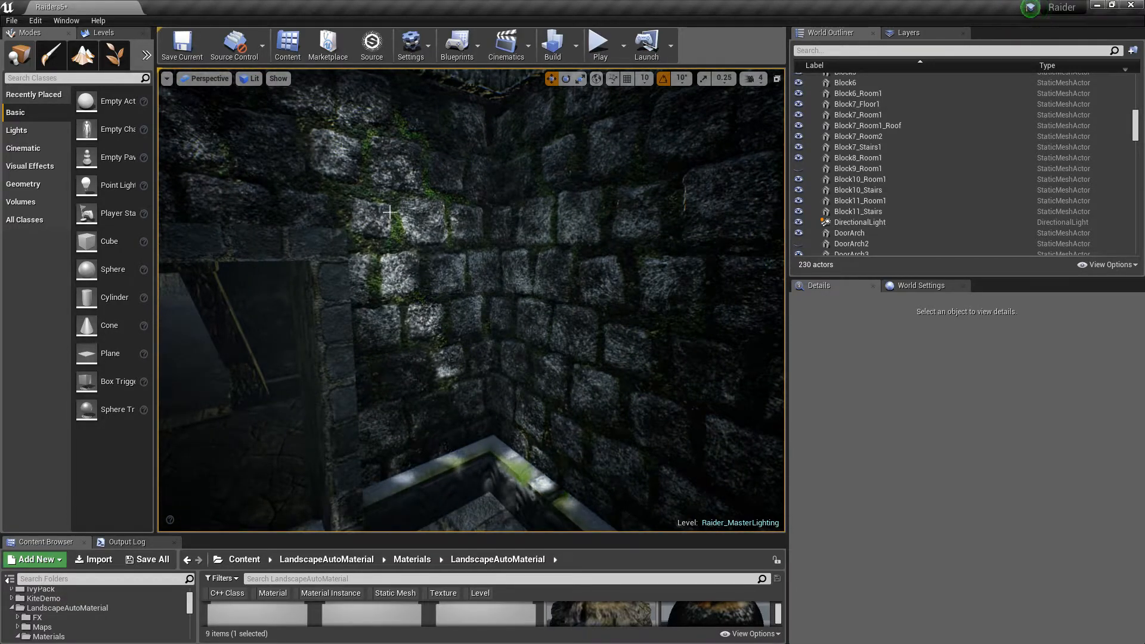
mouse_move(564, 292)
right_mouse_down()
mouse_move(536, 295)
mouse_move(548, 294)
right_mouse_up()
Move through the adjoining room toward its doorway and look over its walls and floor
key("d")
key("a")
key("w")
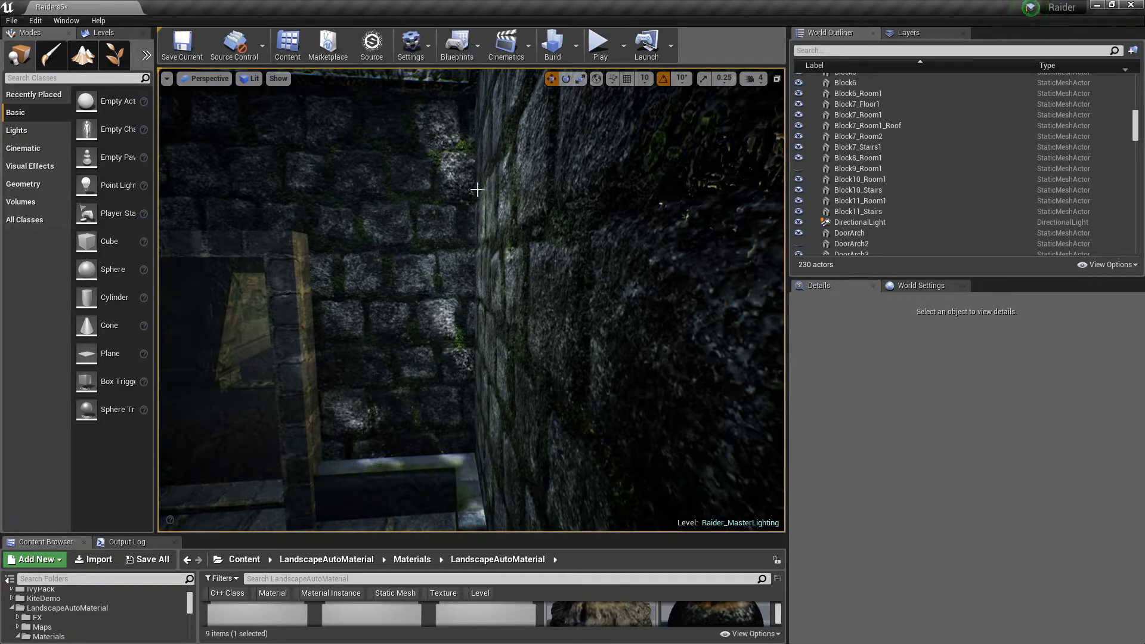
right_click_drag(489, 221, 447, 266)
right_click_drag(438, 221, 459, 299)
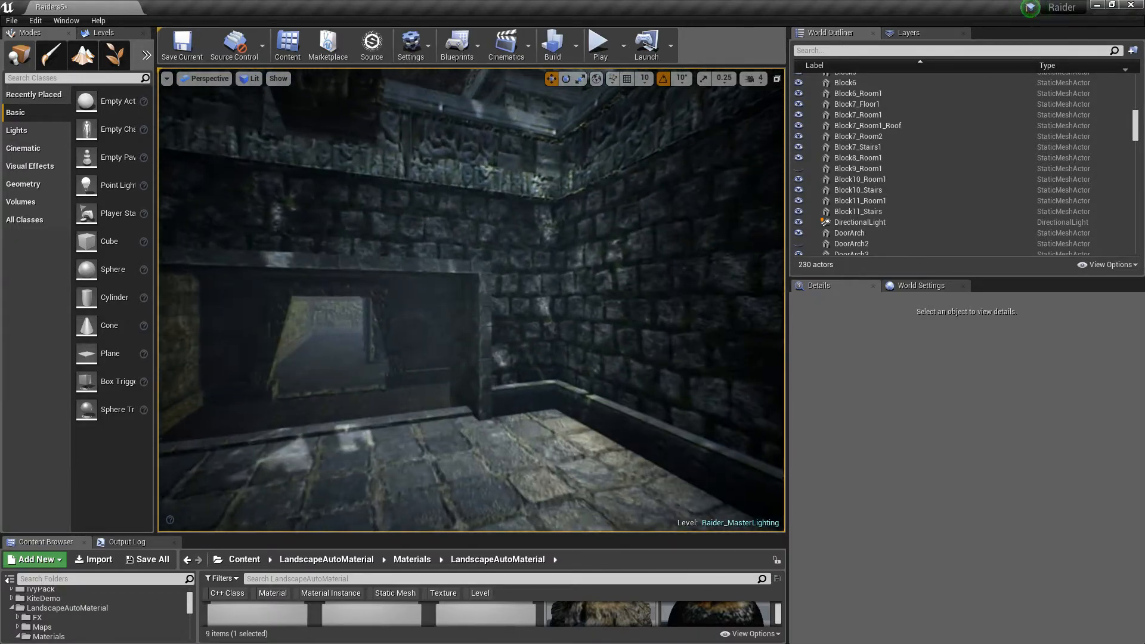
right_click_drag(471, 298, 472, 274)
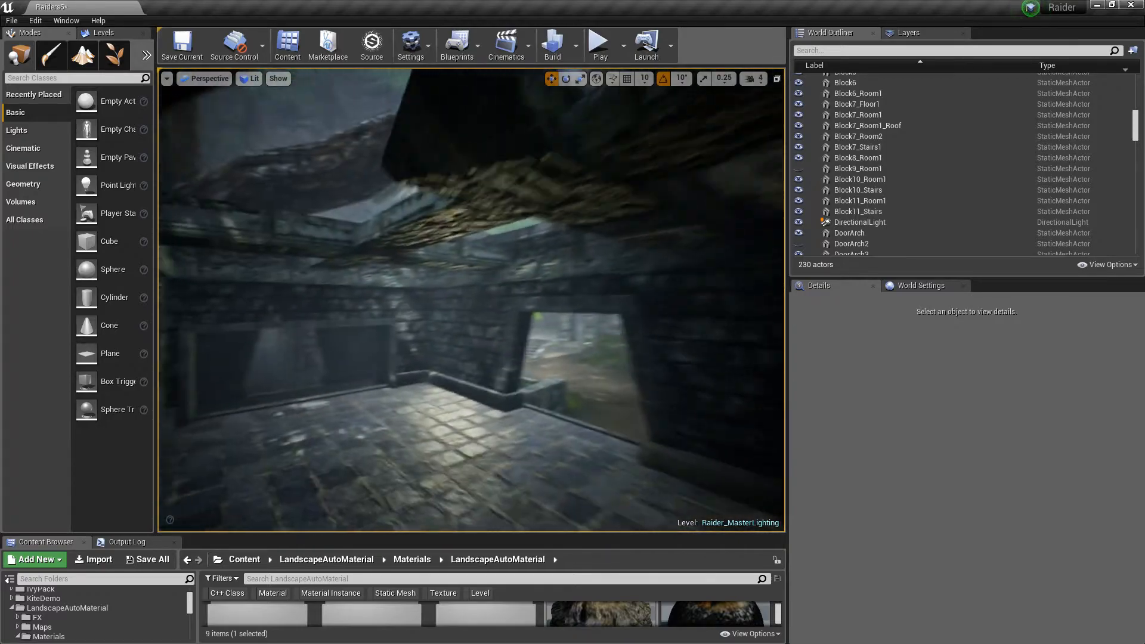
right_click_drag(471, 300, 525, 289)
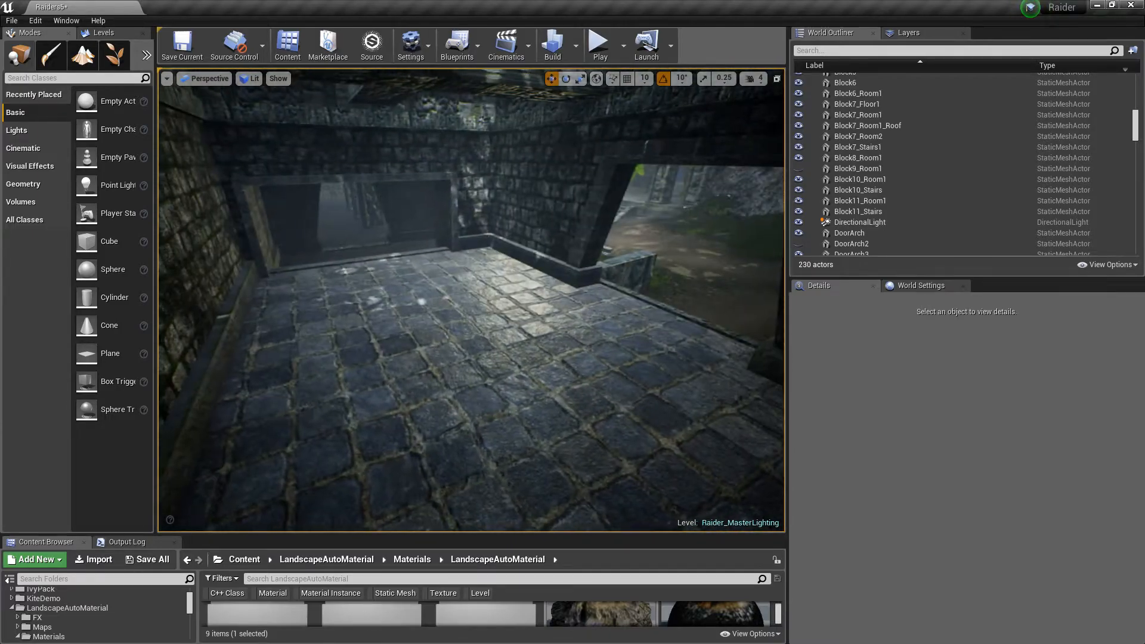
right_click_drag(471, 300, 472, 298)
Look through the room's exit doorway toward the outside and up at the lintel above it
key("w")
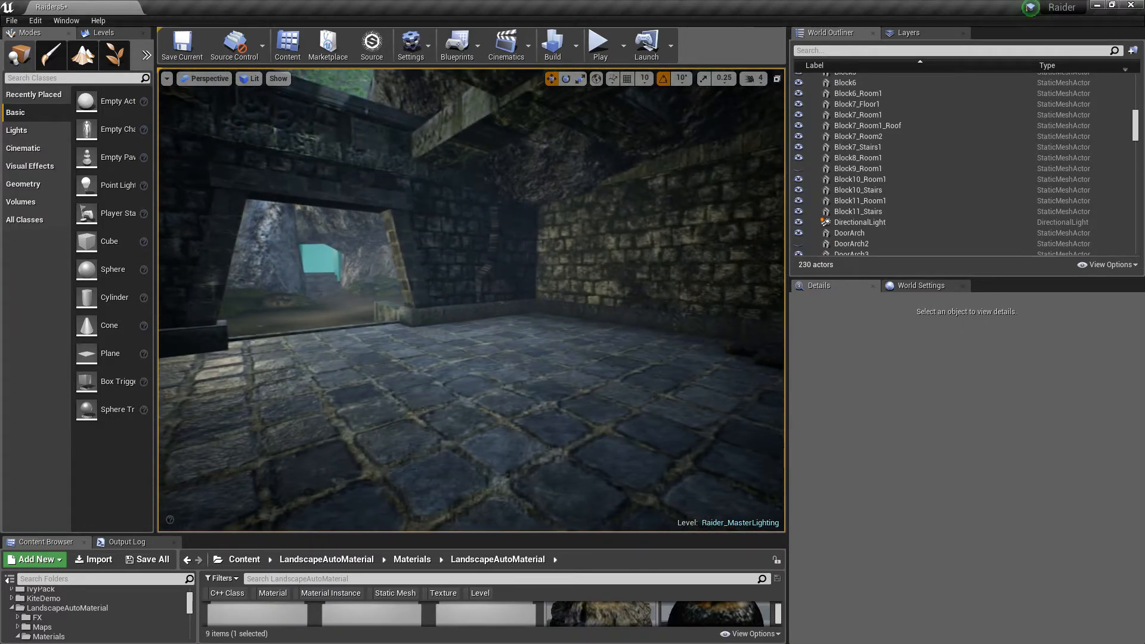
right_click_drag(471, 300, 358, 301)
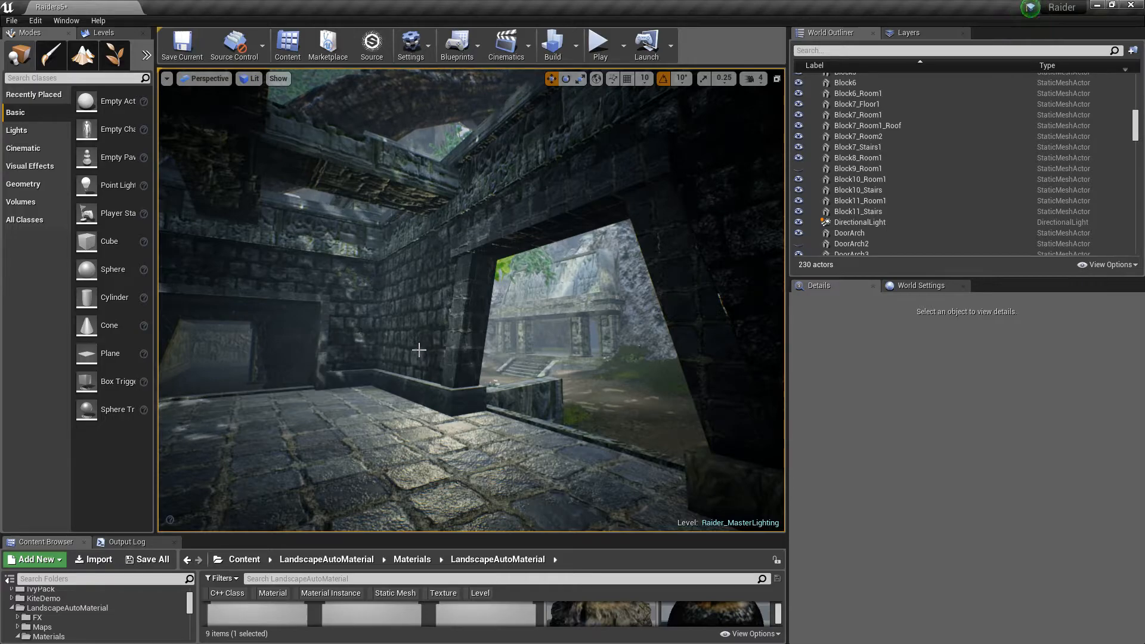
right_click_drag(419, 354, 628, 330)
key("w")
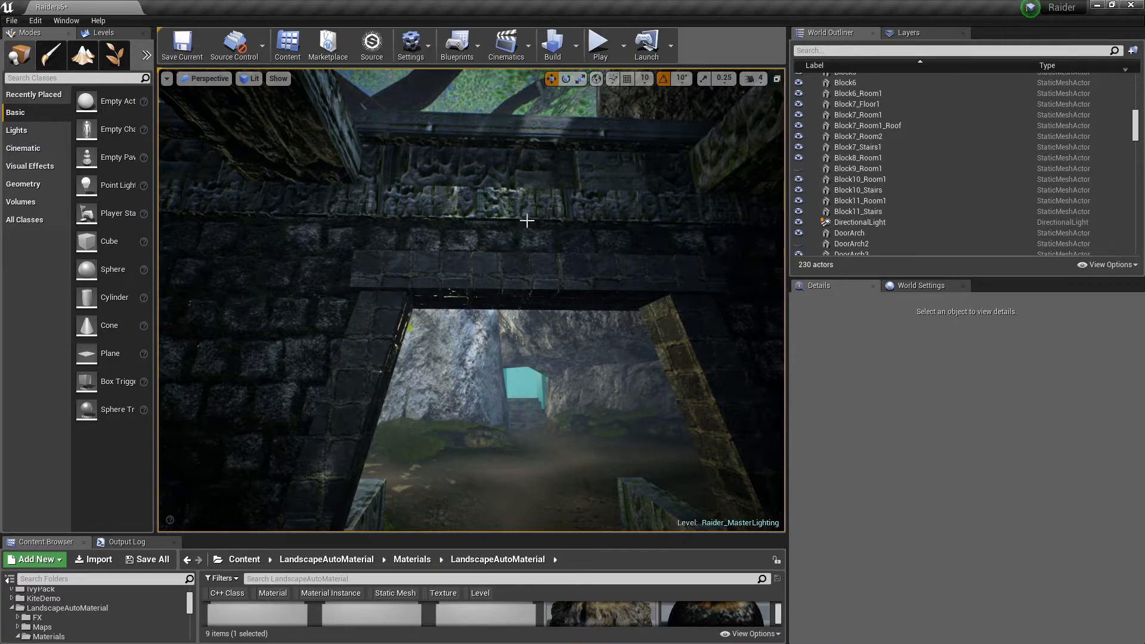
right_click_drag(521, 240, 251, 242)
key("w")
key("w")
key("s")
key("s")
key("d")
key("s")
Look up at the room's open roof and beams, then across its tiled floor
key("w")
key("s")
right_click_drag(577, 270, 540, 272)
key("w")
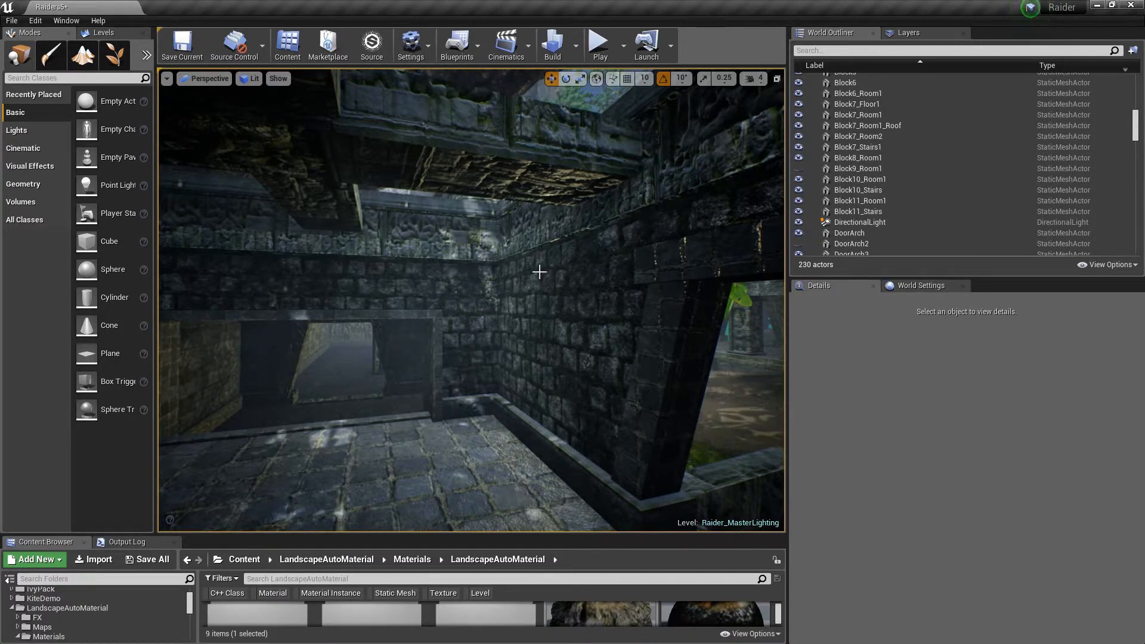
right_click_drag(521, 270, 393, 247)
key("w")
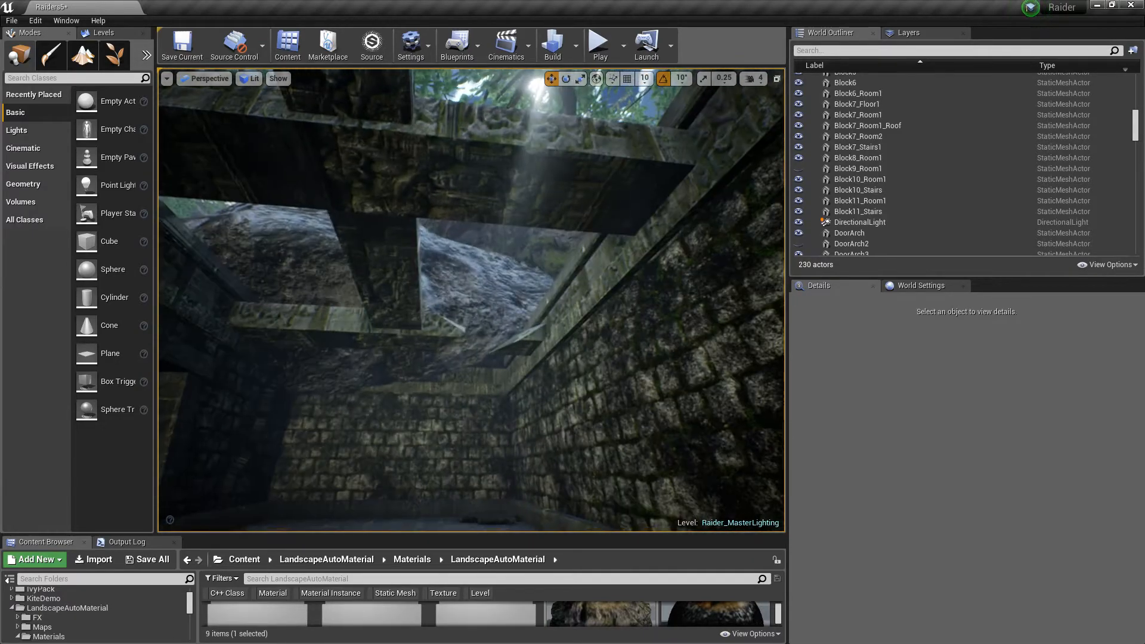
right_click_drag(471, 299, 334, 286)
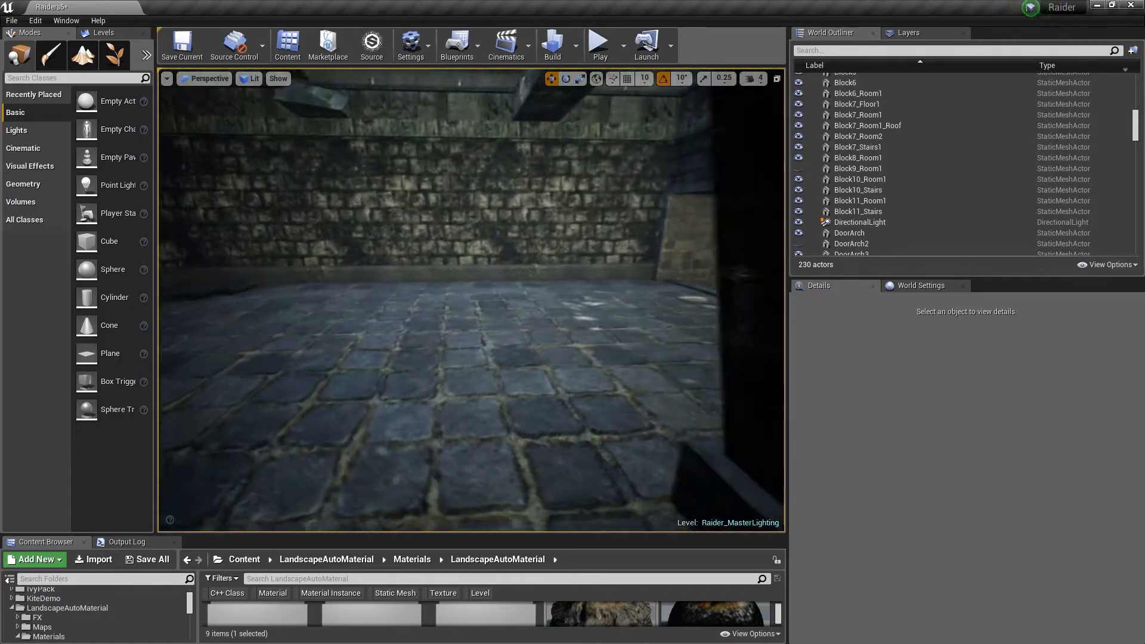
right_click_drag(334, 286, 334, 298)
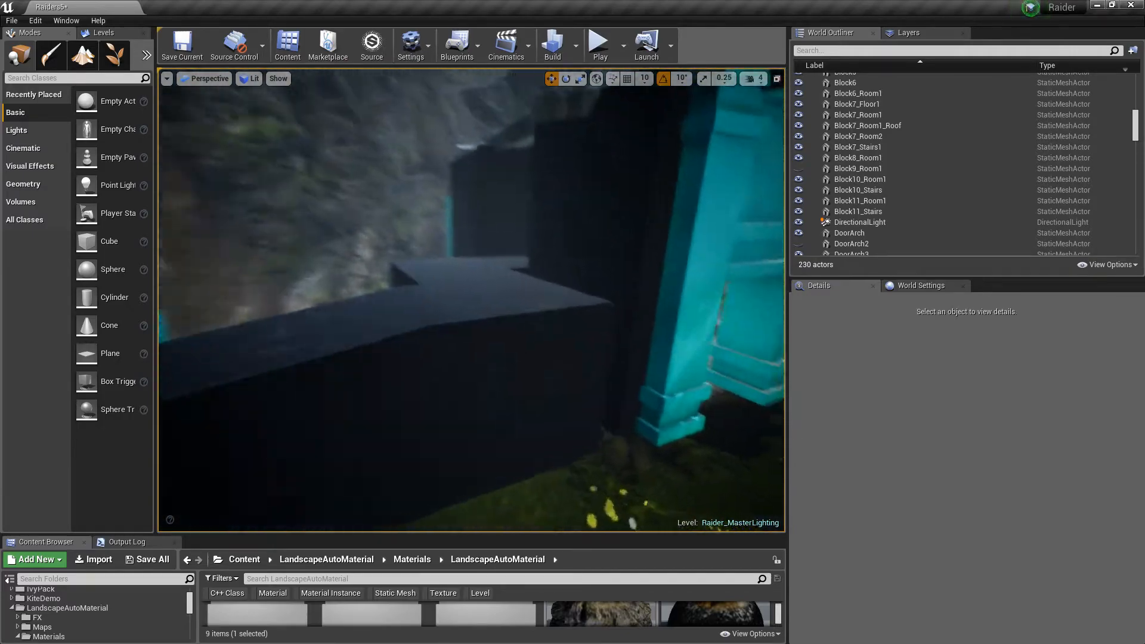
Fly outside to the blockout geometry behind the temple and select the Block8_Room1 block
right_click_drag(471, 298, 537, 328)
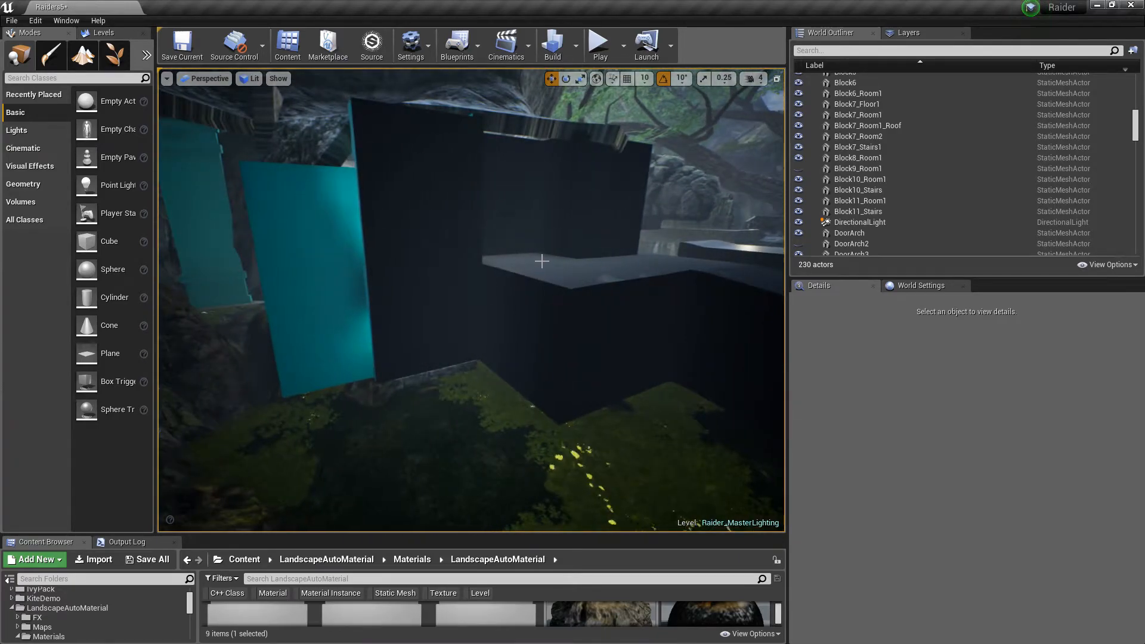
left_click(529, 309)
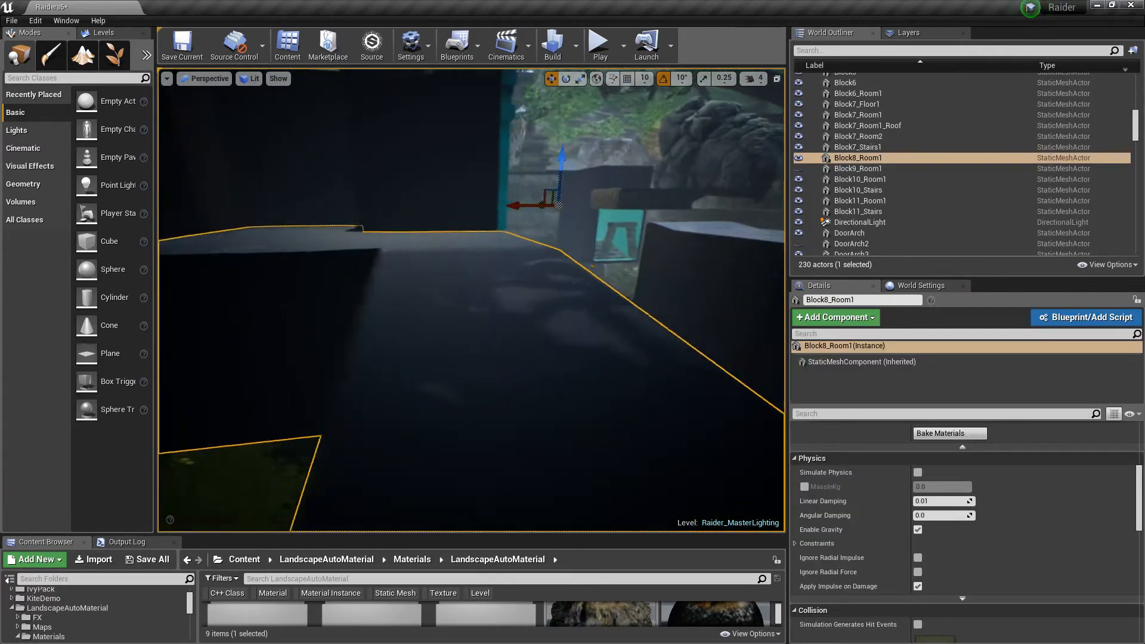
right_click_drag(528, 309, 514, 307)
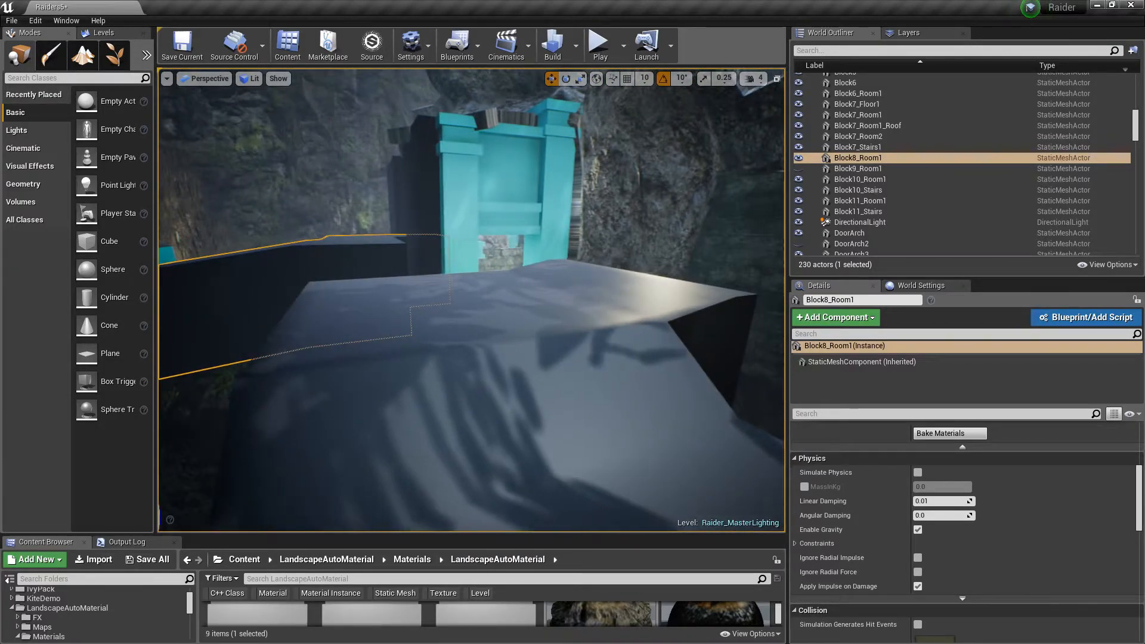
Select the Block10_Room1 block and orbit around it against the cliff
left_click(505, 344)
right_click_drag(506, 344, 379, 352)
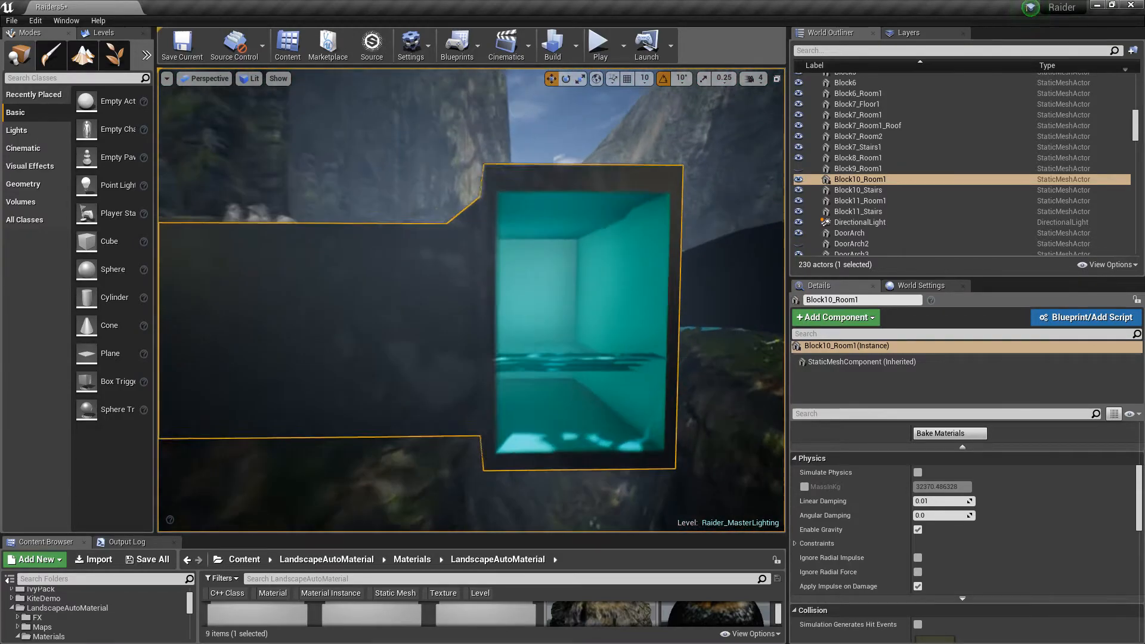
right_click_drag(579, 205, 582, 204)
right_click_drag(545, 404, 519, 404)
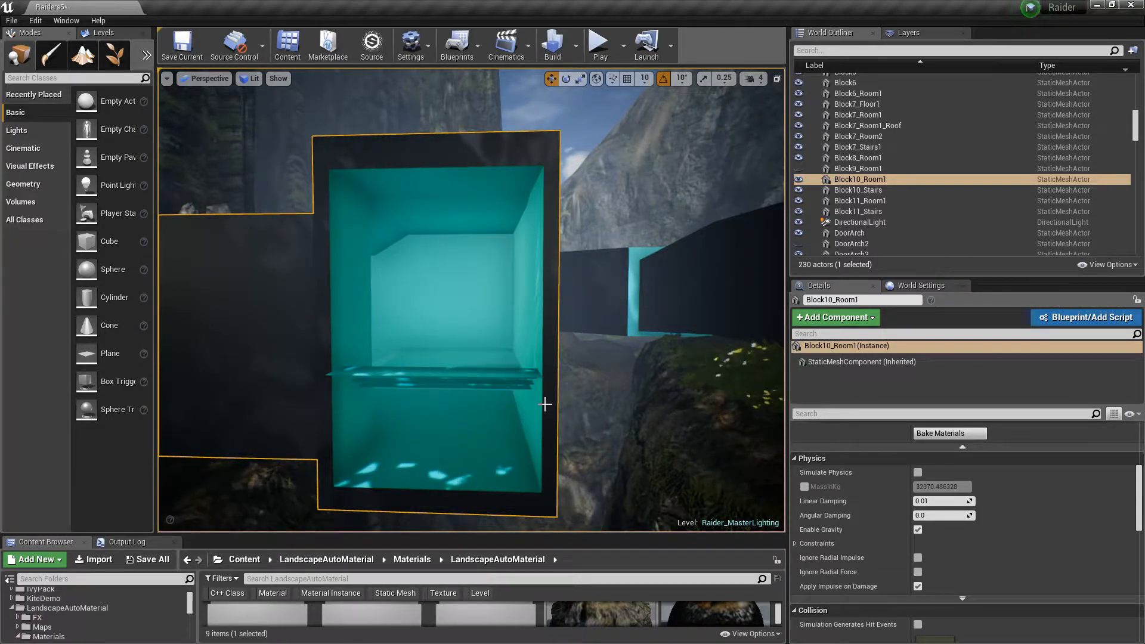
right_click_drag(545, 404, 533, 404)
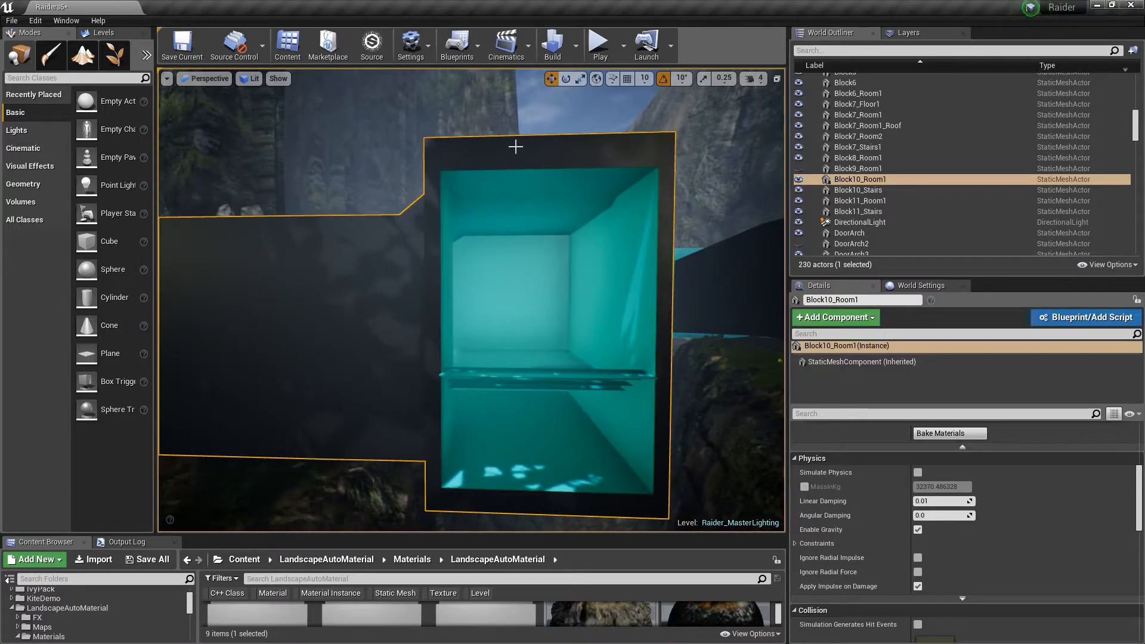
right_click_drag(380, 334, 286, 334)
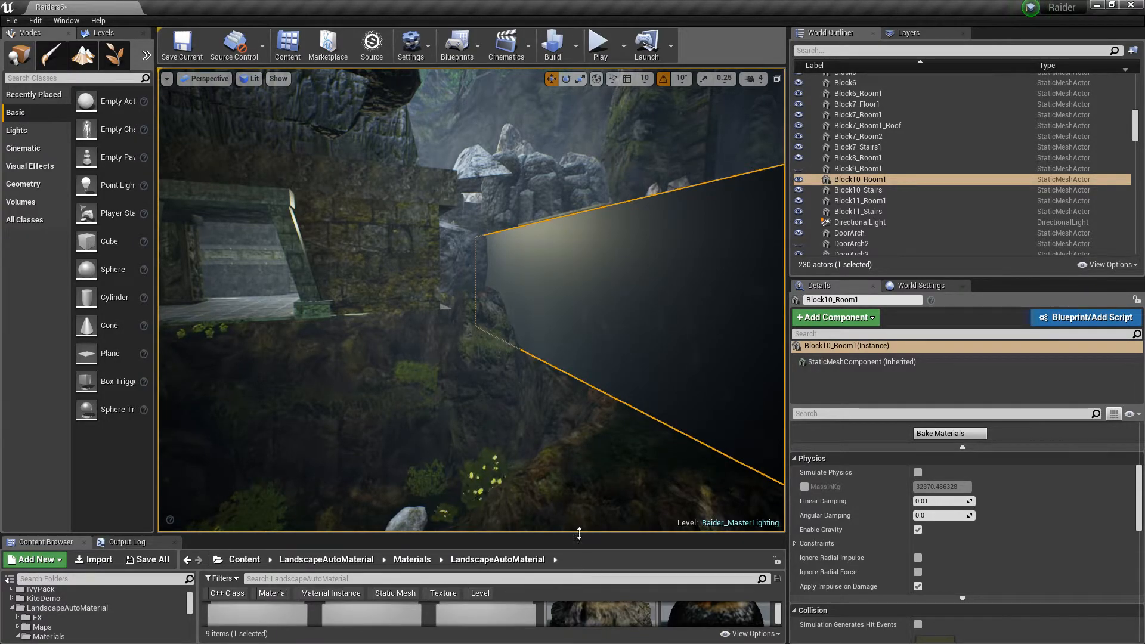
right_click_drag(608, 314, 573, 306)
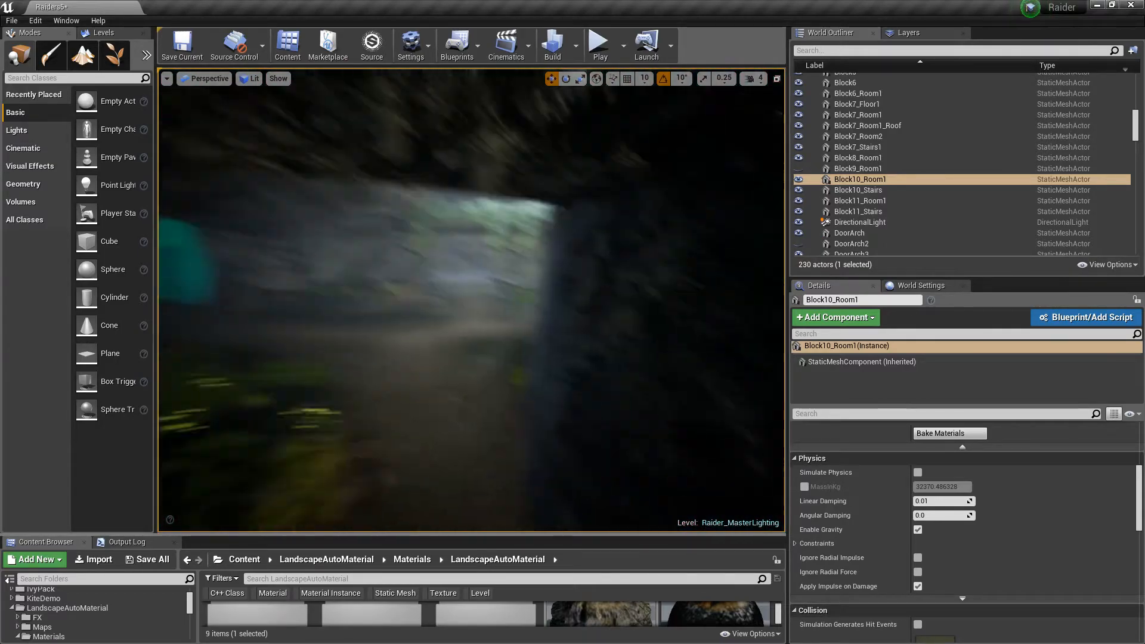
Fly around Block10_Room1 and the temple entrance, framing the block from outside
right_click_drag(471, 300, 573, 278)
right_click_drag(472, 300, 418, 300)
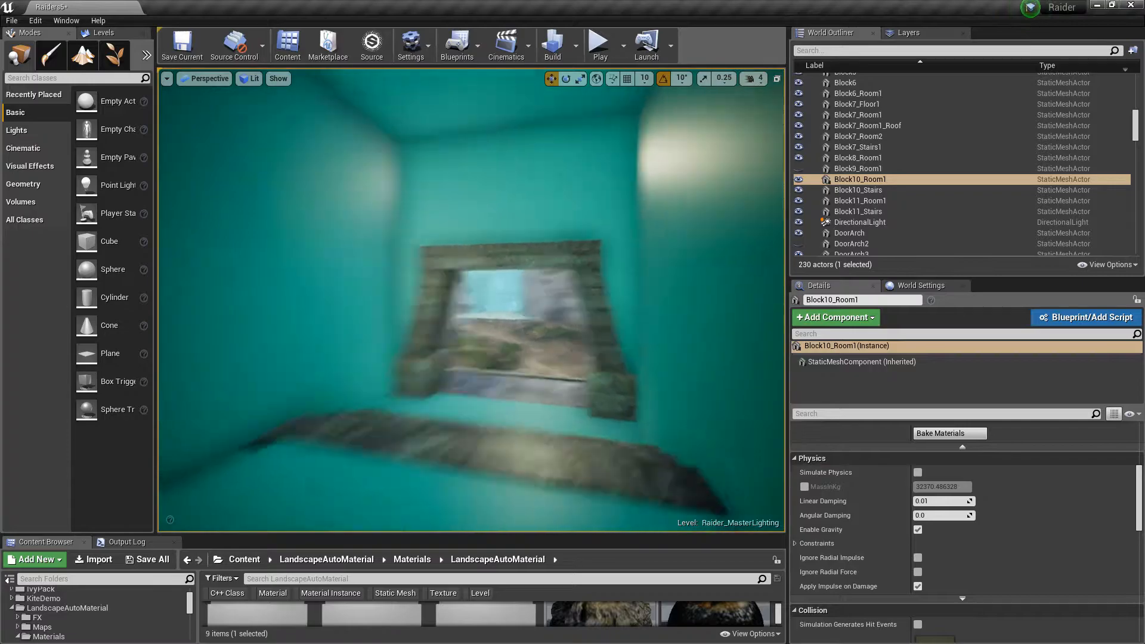
right_click_drag(471, 300, 513, 300)
key("w")
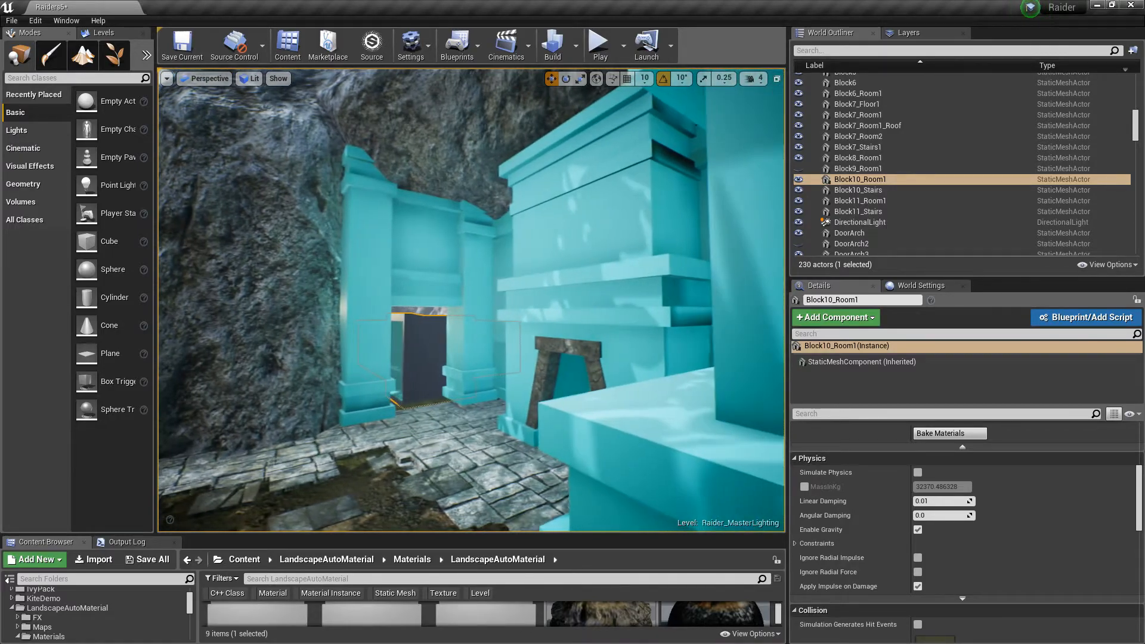
right_click_drag(471, 300, 412, 299)
key("a")
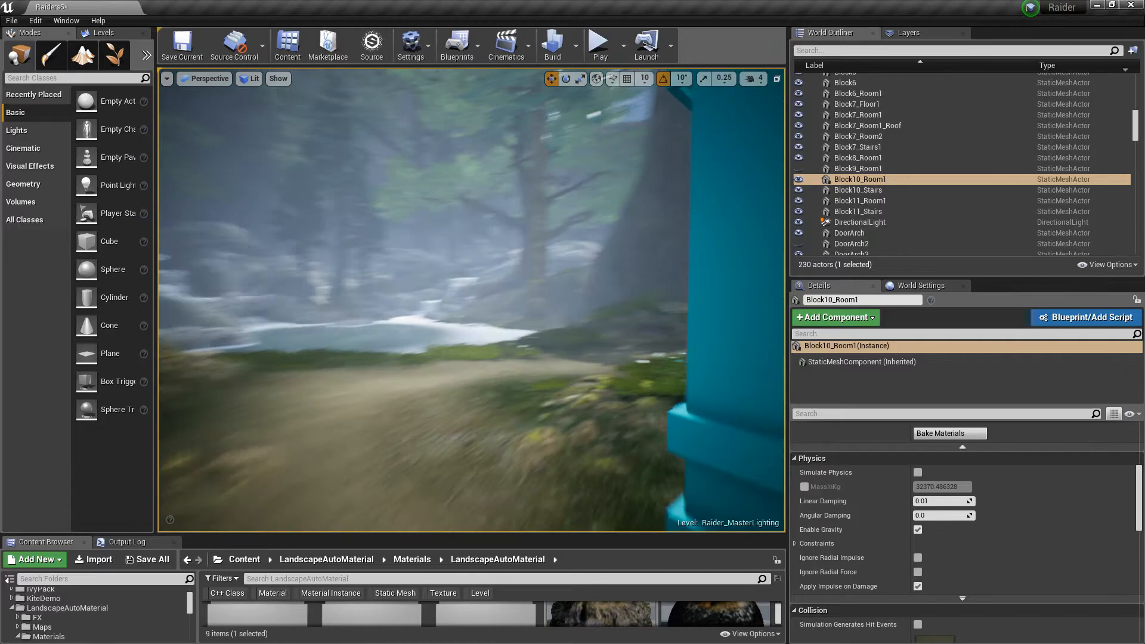
right_click_drag(471, 300, 561, 301)
key("w")
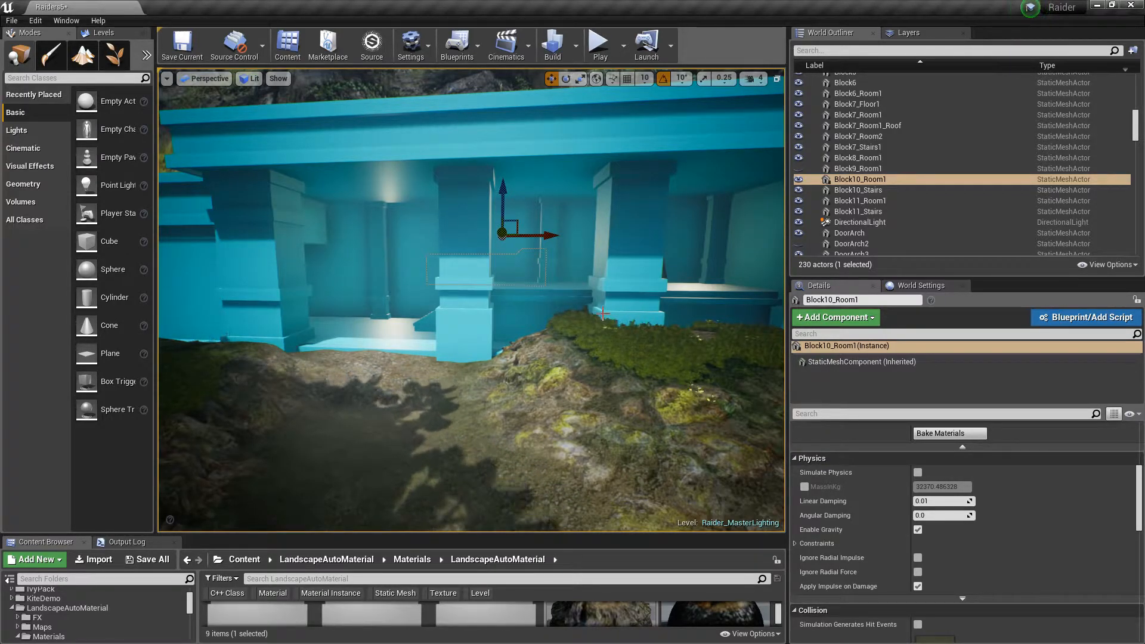
mouse_move(601, 314)
right_mouse_down()
mouse_move(498, 316)
mouse_move(596, 310)
mouse_move(587, 318)
right_mouse_up()
key("w")
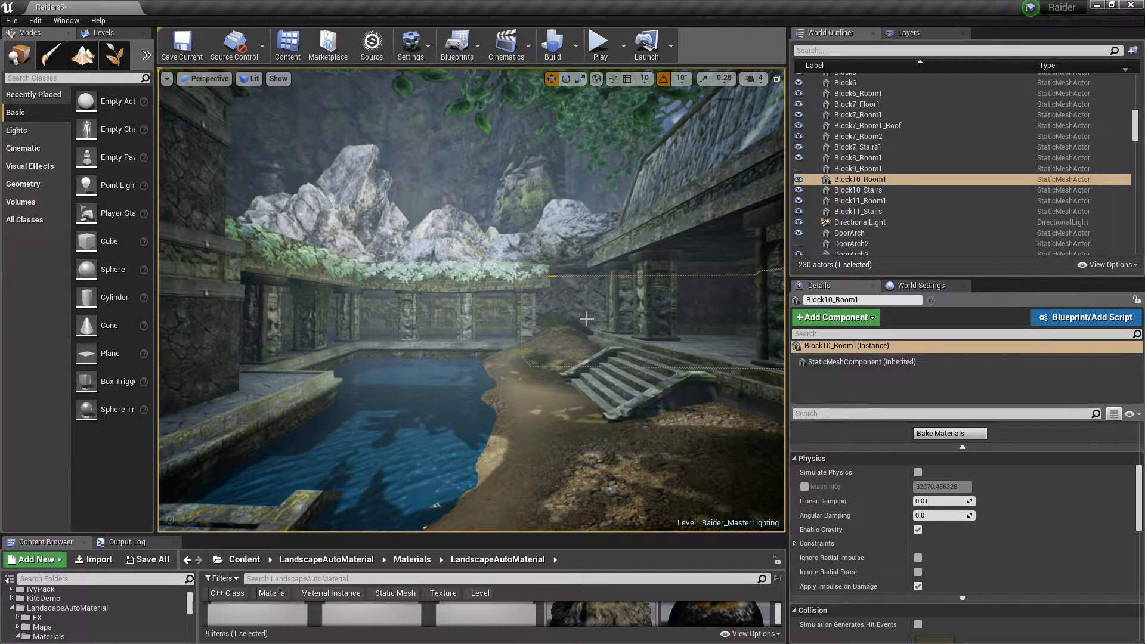
key("f")
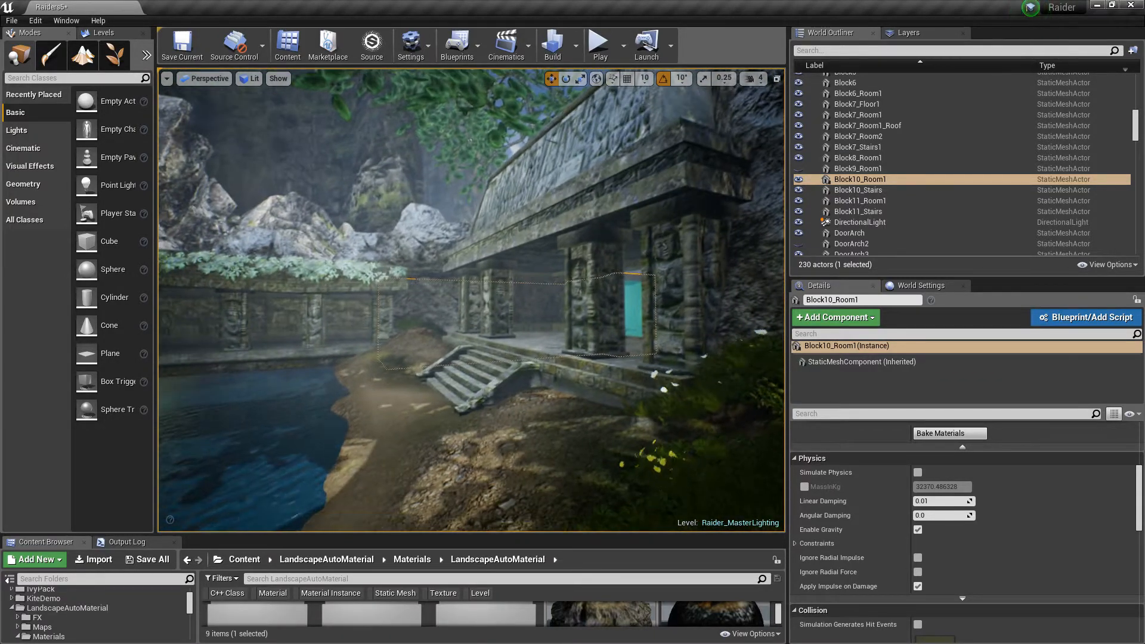
key("w")
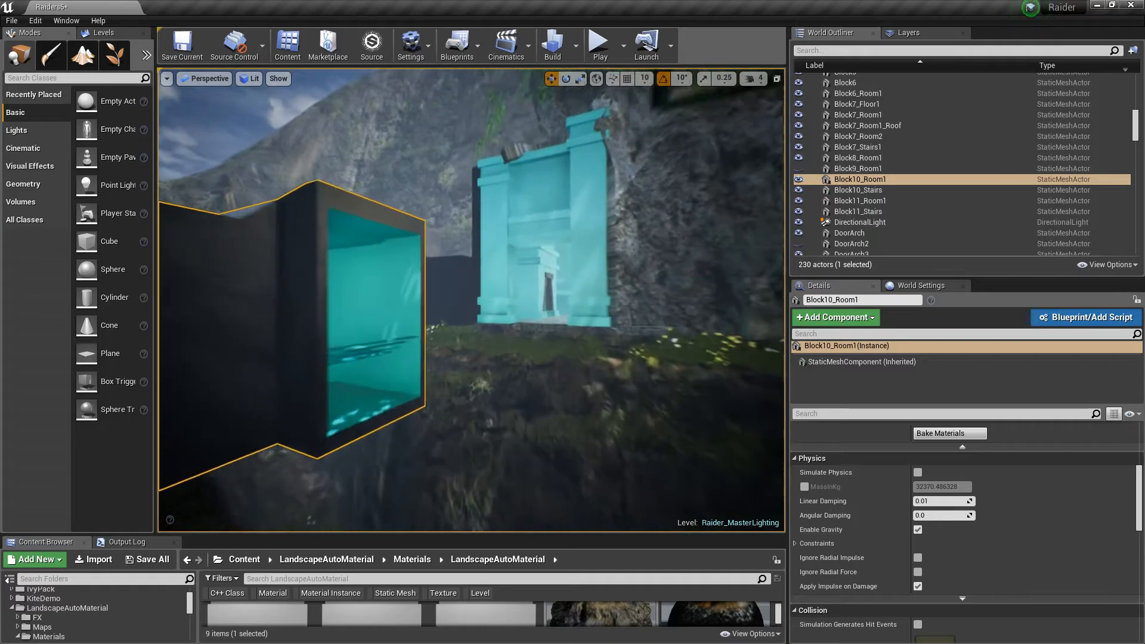
key("w")
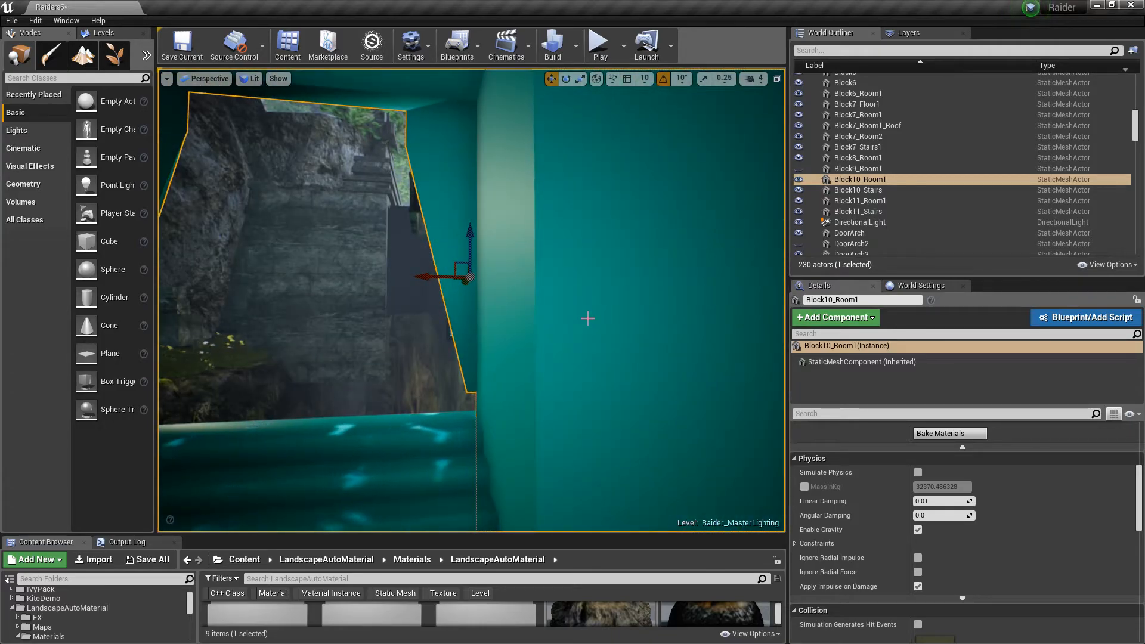
Fly inside the Block10_Room1 blockout and look at its doorways and ceiling opening
key("ctrl+h")
key("s")
right_click_drag(601, 302, 555, 255)
key("w")
key("w")
key("s")
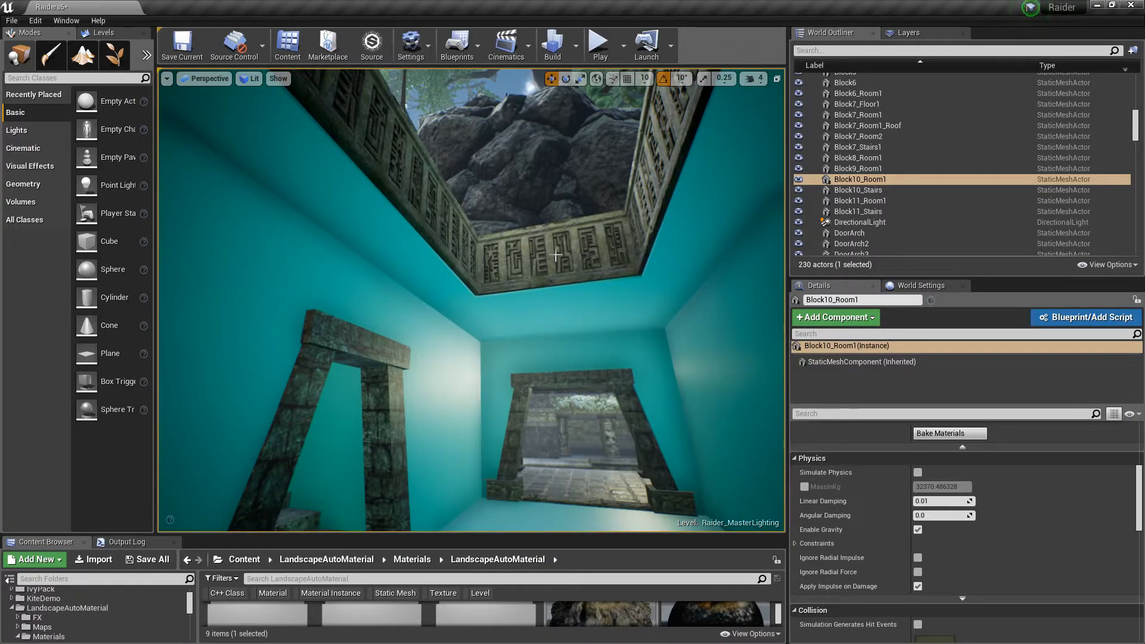
Select the Beam_12 ceiling beam above the room and move it upward
right_click_drag(369, 147, 608, 140)
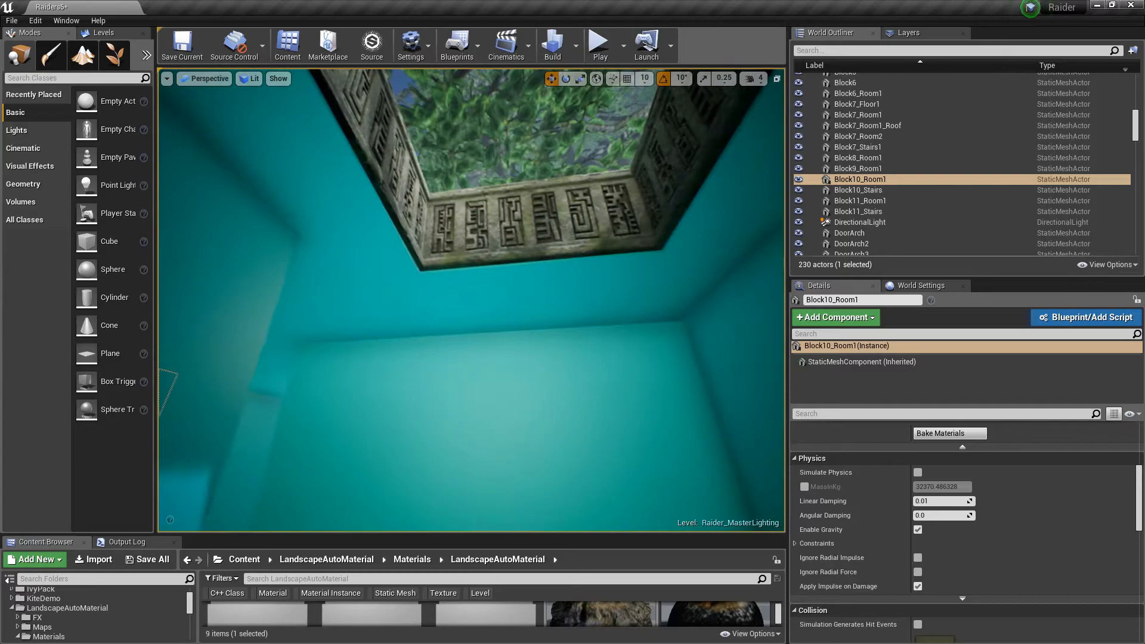
left_click(646, 228)
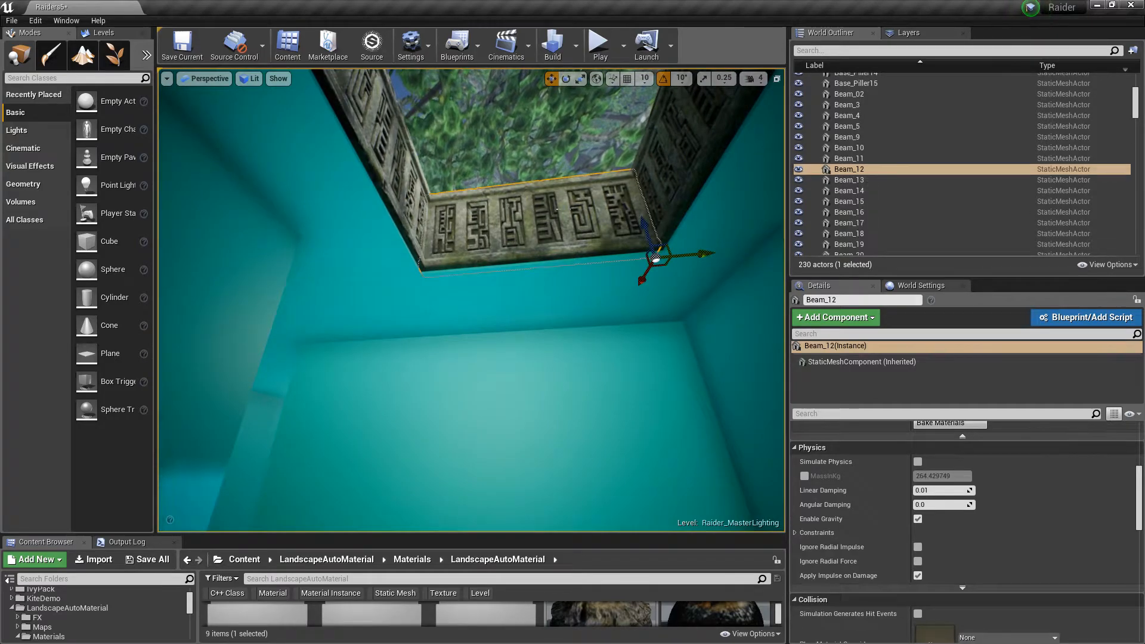
left_click_drag(646, 227, 634, 153)
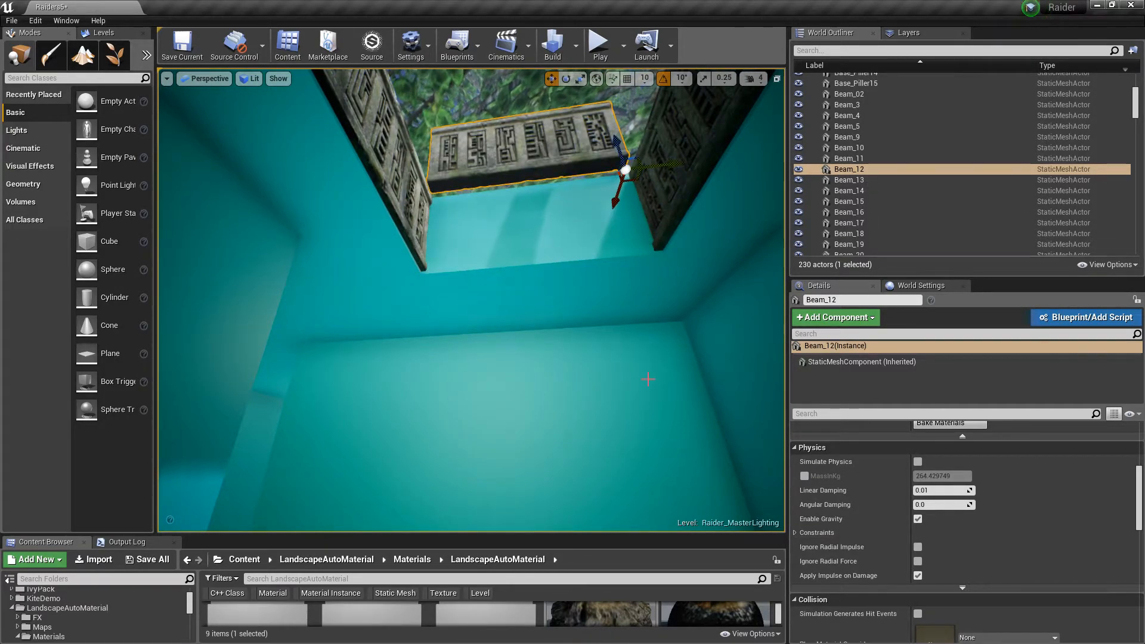
Undo the Beam_12 move, then select and frame the Block9_Room1 blockout block
key("ctrl+z")
mouse_move(648, 379)
right_mouse_down()
mouse_move(603, 411)
mouse_move(641, 374)
right_mouse_up()
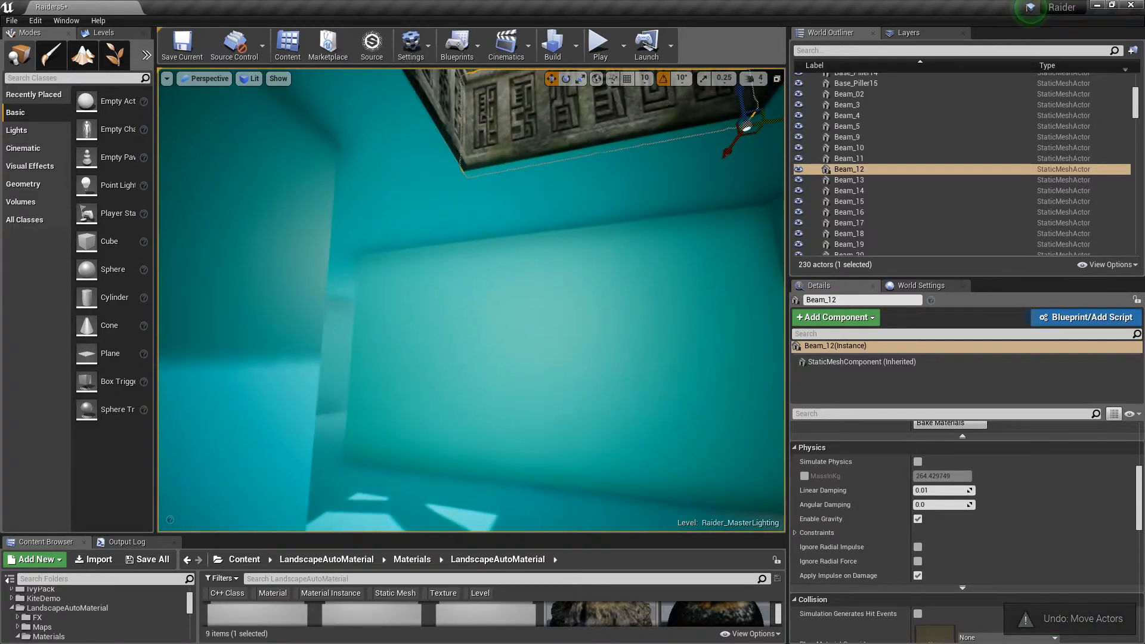
left_click(641, 374)
key("f")
mouse_move(641, 374)
right_mouse_down()
mouse_move(275, 375)
mouse_move(656, 375)
right_mouse_up()
key("w")
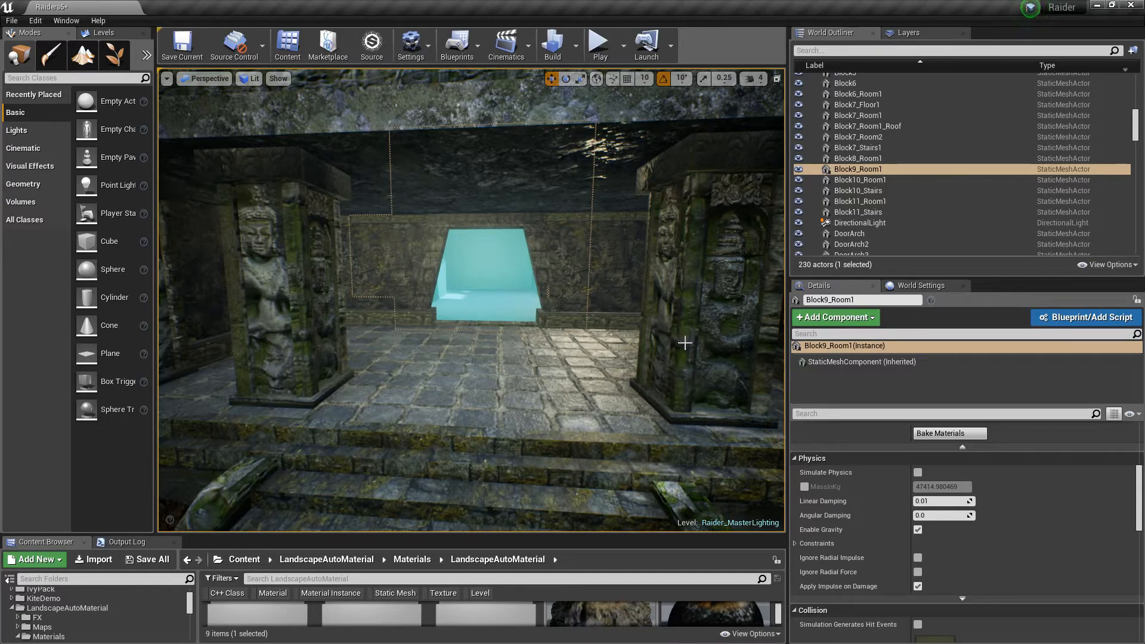
Fly from the temple entrance into the Block9_Room1 blockout, selecting the Beam_12 ceiling beam
key("w")
mouse_move(666, 322)
right_mouse_down()
mouse_move(646, 316)
mouse_move(648, 325)
right_mouse_up()
left_click(627, 311)
key("s")
right_click_drag(541, 281, 623, 261)
key("w")
key("s")
right_click_drag(529, 337, 491, 352)
key("s")
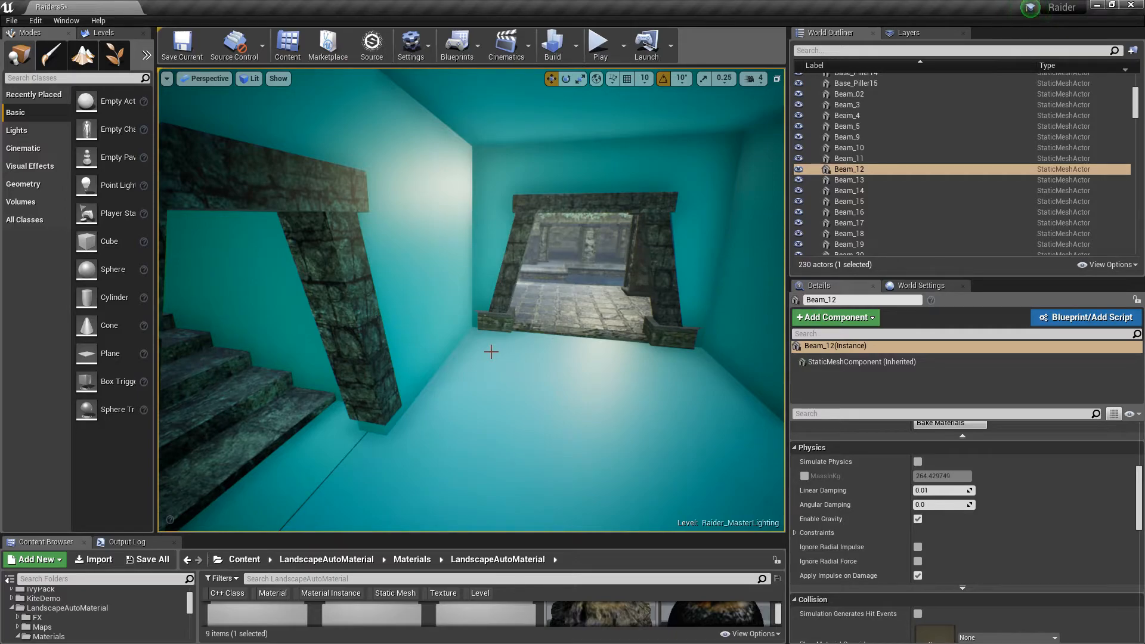
Look around inside the blockout room at its doorways and the beam over the ceiling opening
key("w")
right_click_drag(471, 299, 727, 286)
key("s")
right_click_drag(517, 303, 504, 301)
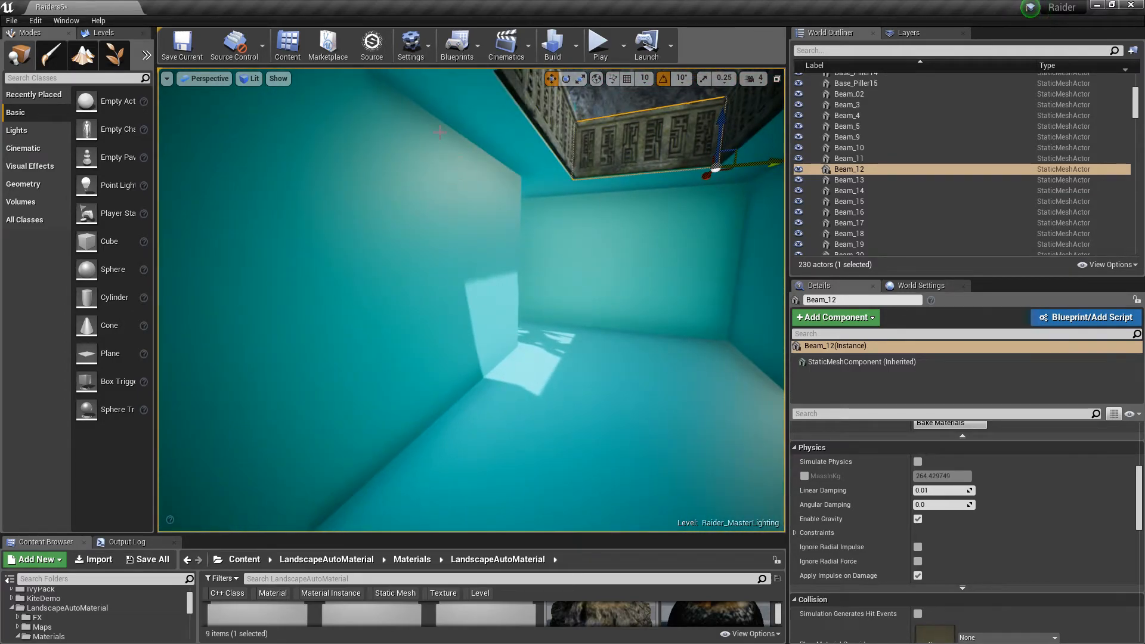
right_click_drag(609, 446, 417, 422)
key("w")
key("w")
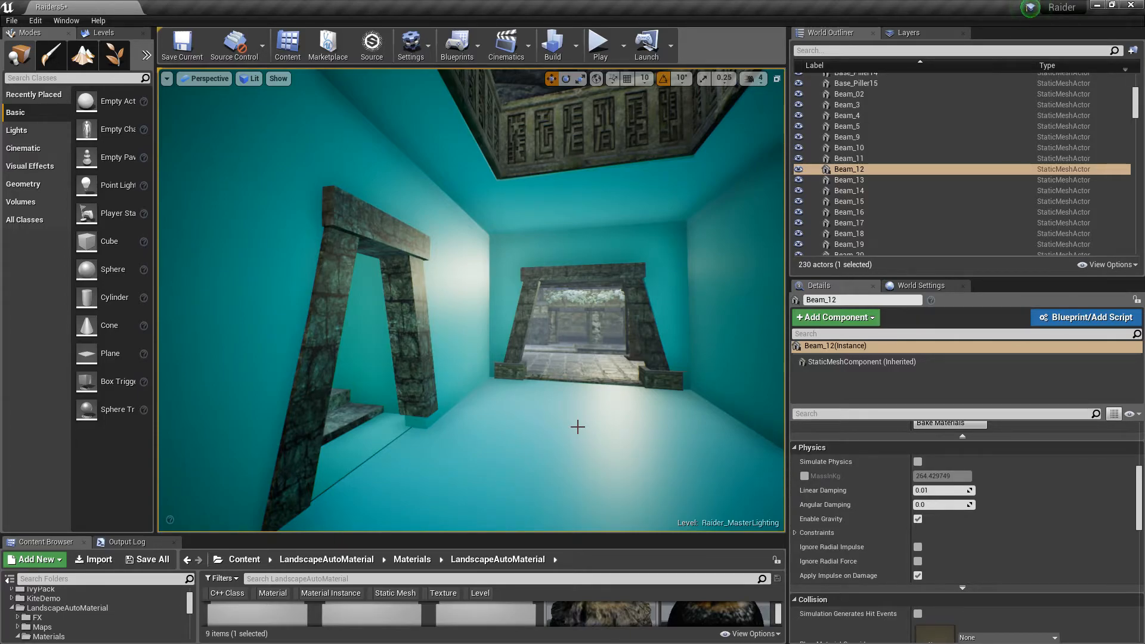
key("w")
mouse_move(592, 415)
right_mouse_down()
mouse_move(618, 379)
mouse_move(638, 400)
mouse_move(686, 405)
mouse_move(766, 443)
mouse_move(683, 436)
mouse_move(638, 405)
mouse_move(608, 403)
mouse_move(632, 391)
mouse_move(781, 411)
mouse_move(859, 407)
mouse_move(594, 413)
right_mouse_up()
key("w")
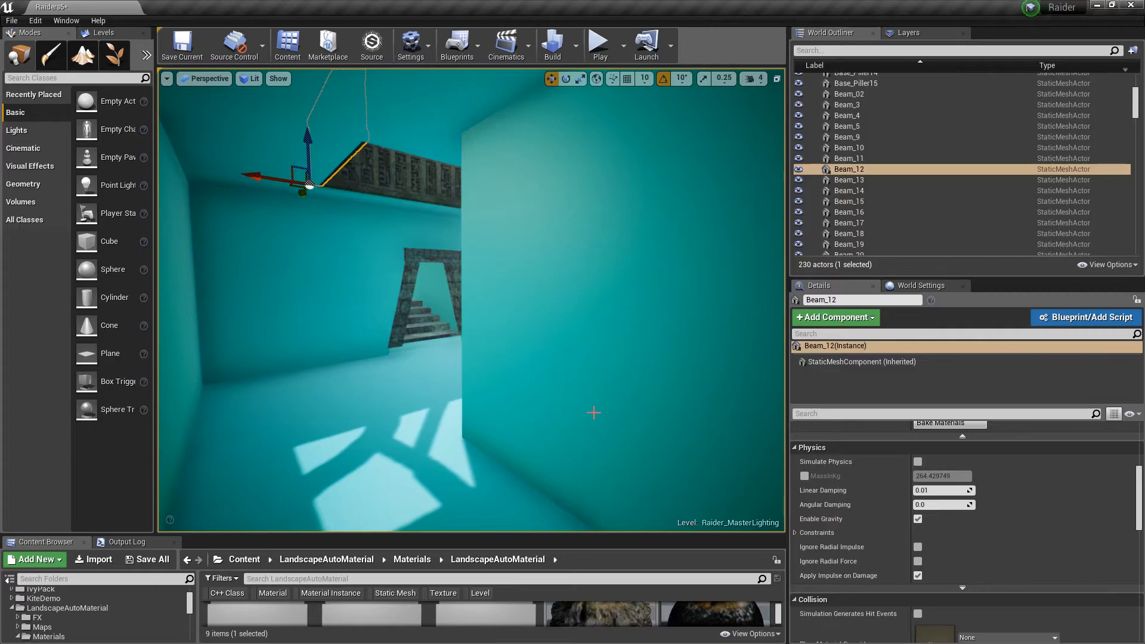
Select Block9_Room1 and fly back out through its doorway to view the temple entrance from outside
left_click(557, 408)
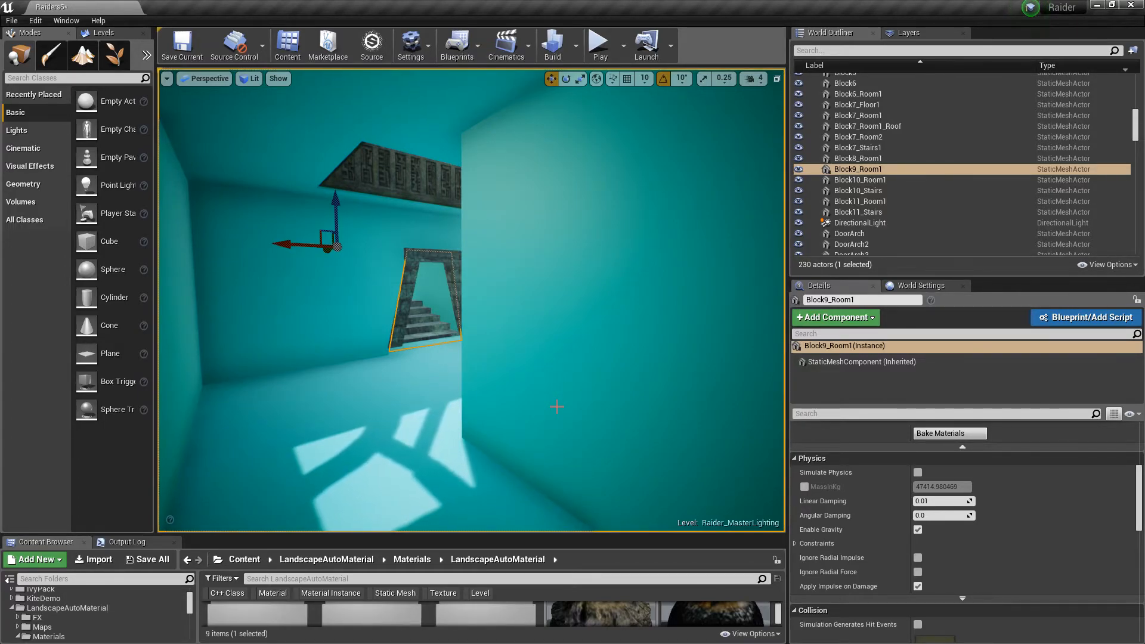
key("w")
mouse_move(513, 388)
right_mouse_down()
mouse_move(418, 384)
mouse_move(370, 399)
mouse_move(645, 388)
mouse_move(444, 395)
mouse_move(471, 375)
mouse_move(433, 385)
mouse_move(506, 379)
right_mouse_up()
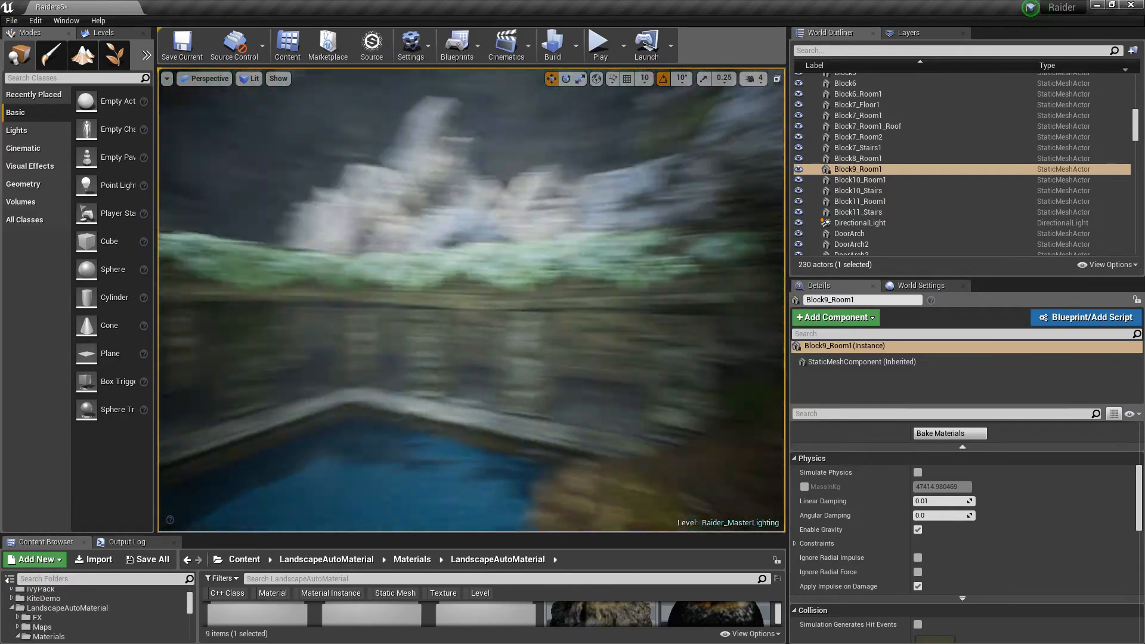
right_click_drag(471, 334, 558, 351)
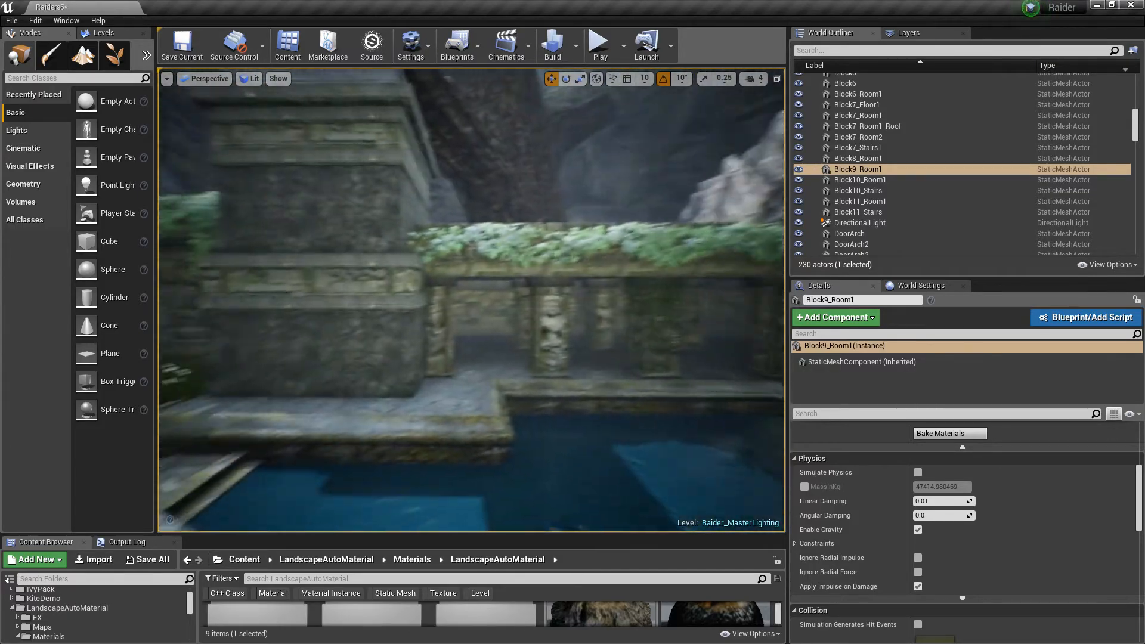
right_click_drag(471, 300, 171, 283)
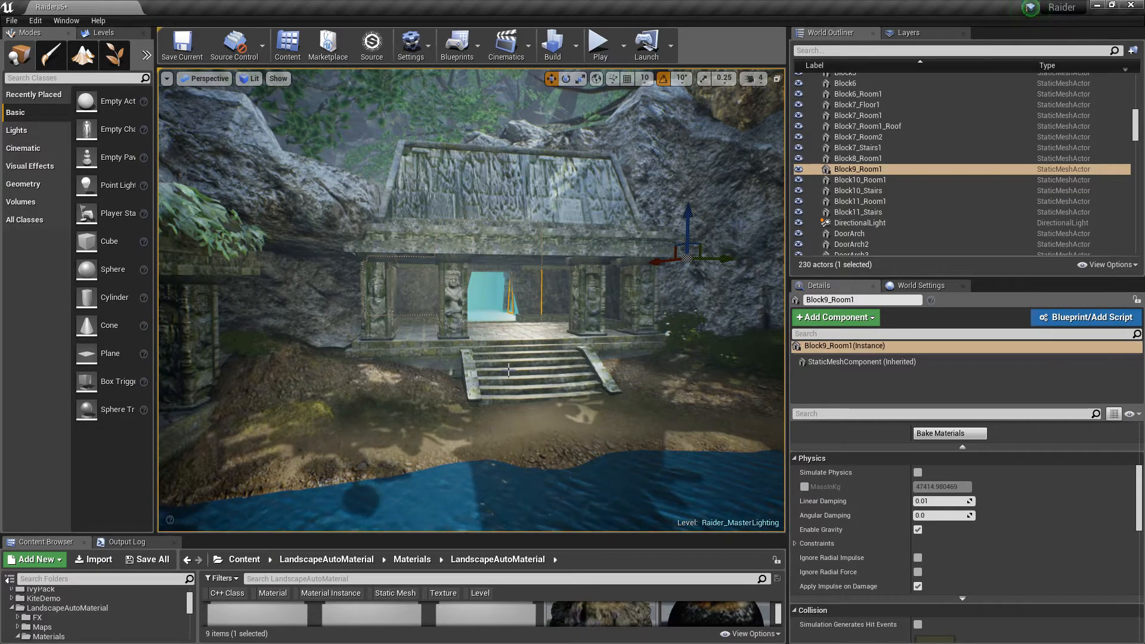
right_click_drag(508, 370, 408, 371)
key("Escape")
Search the World Outliner for fog and select the ExponentialHeightFog actor to review its settings
right_click_drag(486, 425, 486, 425)
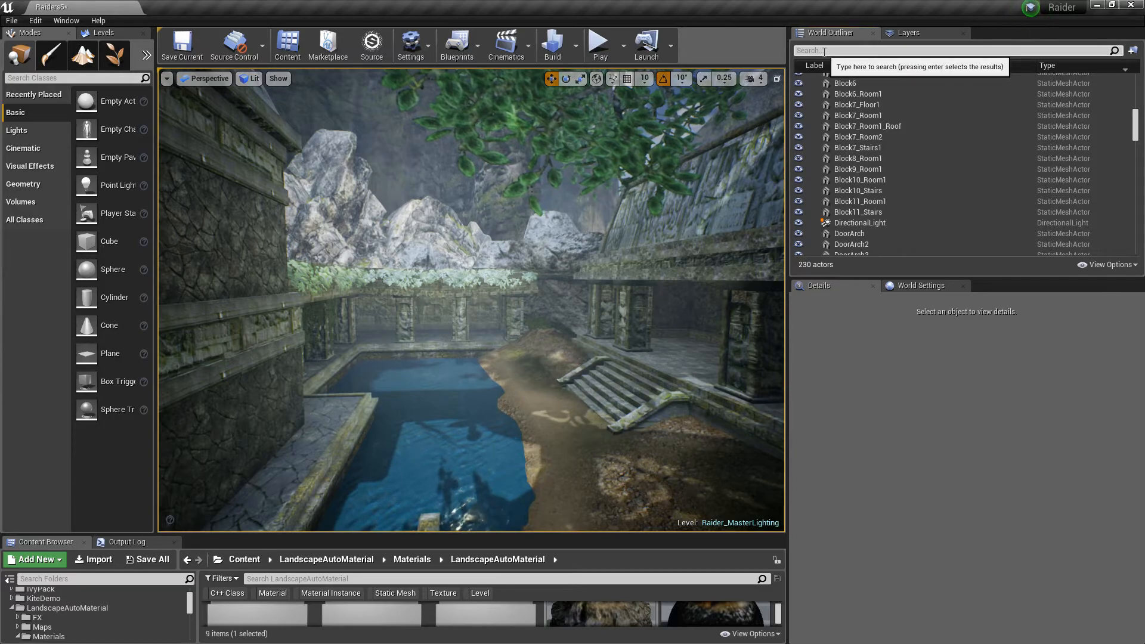
type("fog")
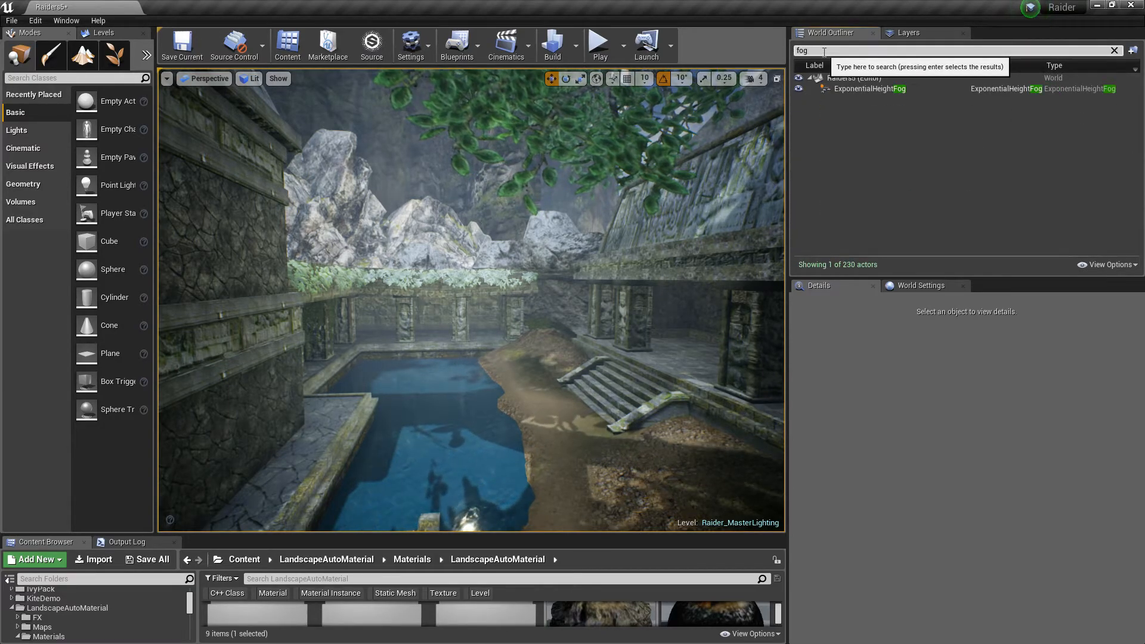
left_click(864, 90)
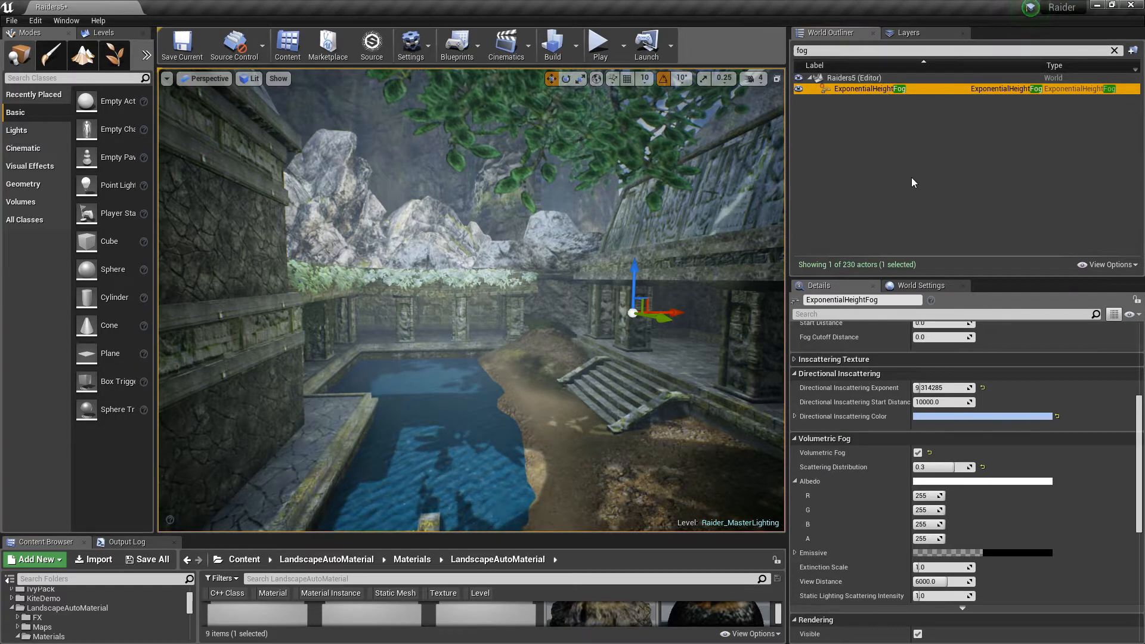
scroll(934, 339, "down", 5)
scroll(921, 339, "down", 2)
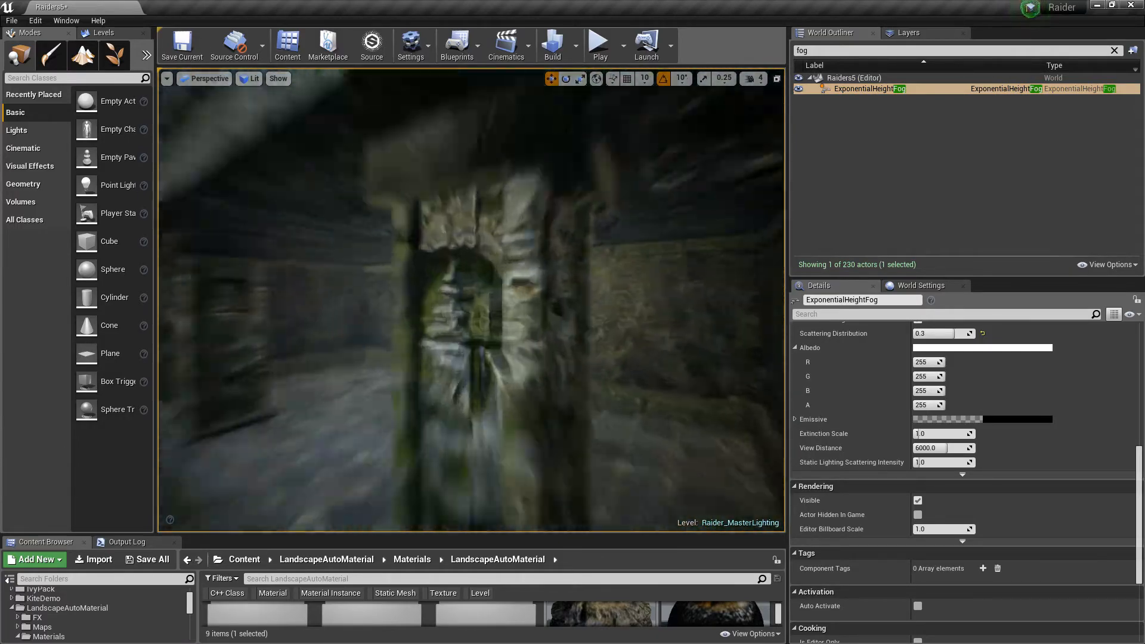
Try deleting the ExponentialHeightFog actor, then undo the deletion
right_click_drag(472, 301, 550, 333)
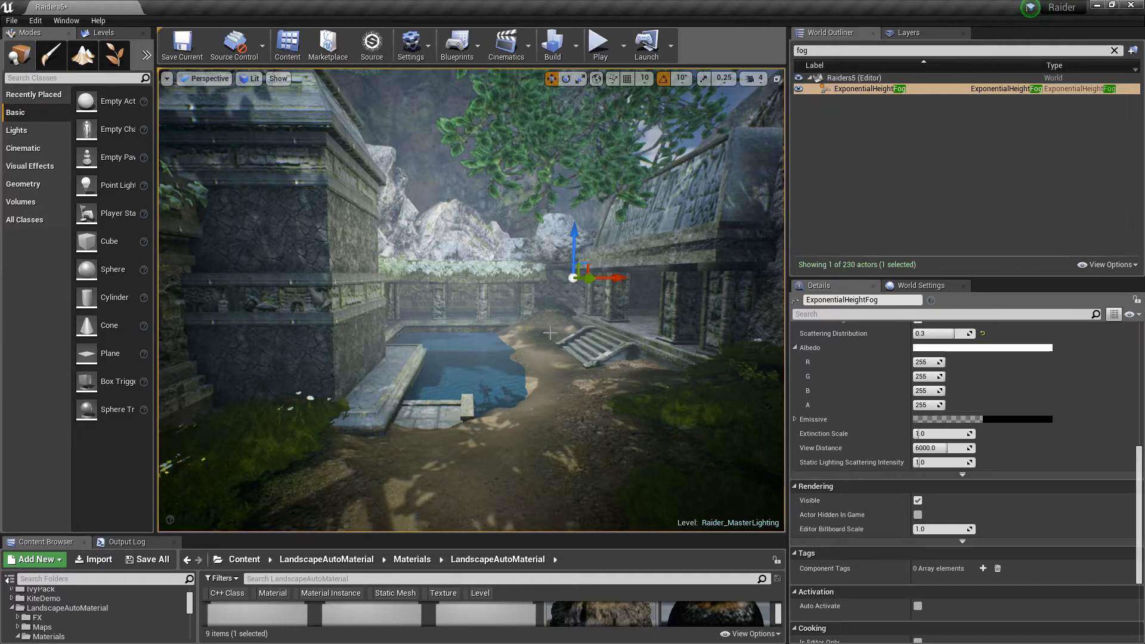
right_click_drag(523, 335, 555, 343)
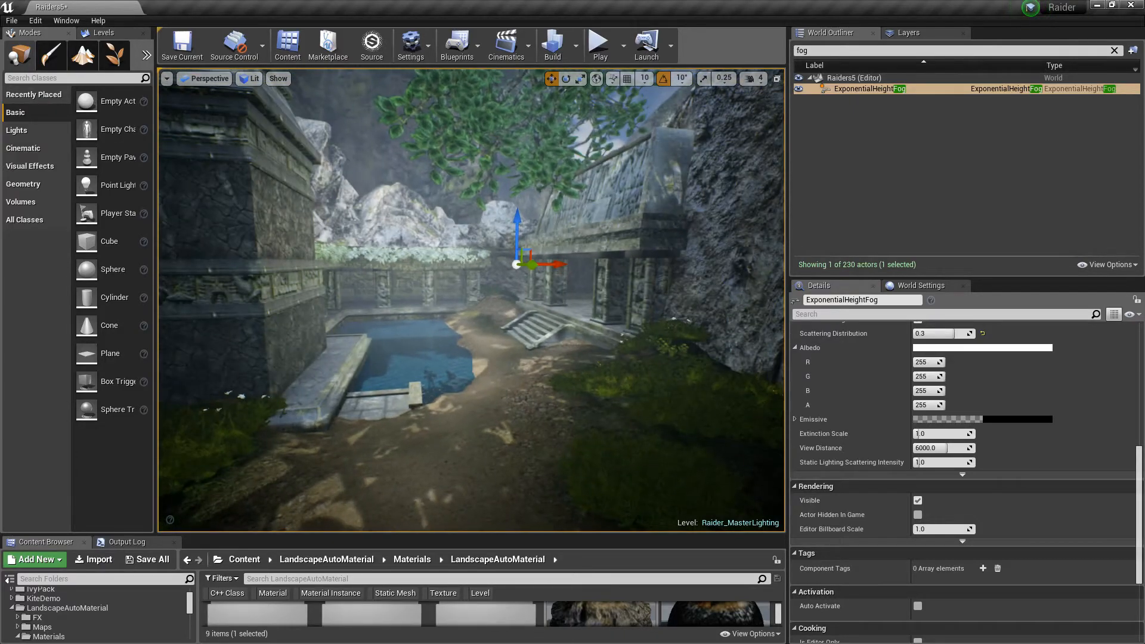
left_click(854, 89)
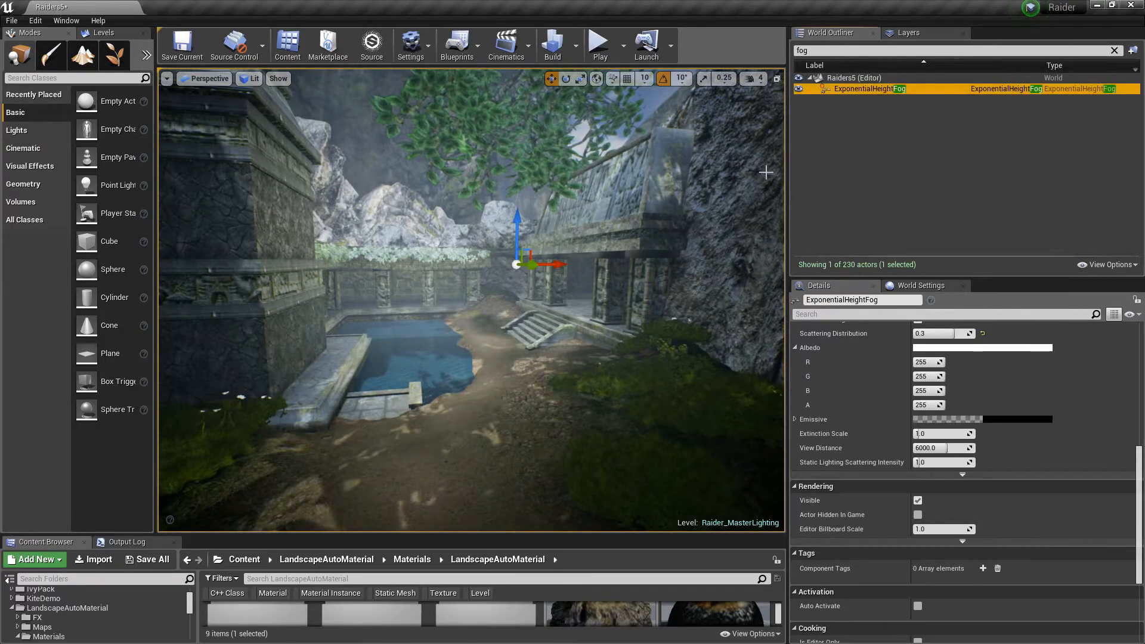
key("Delete")
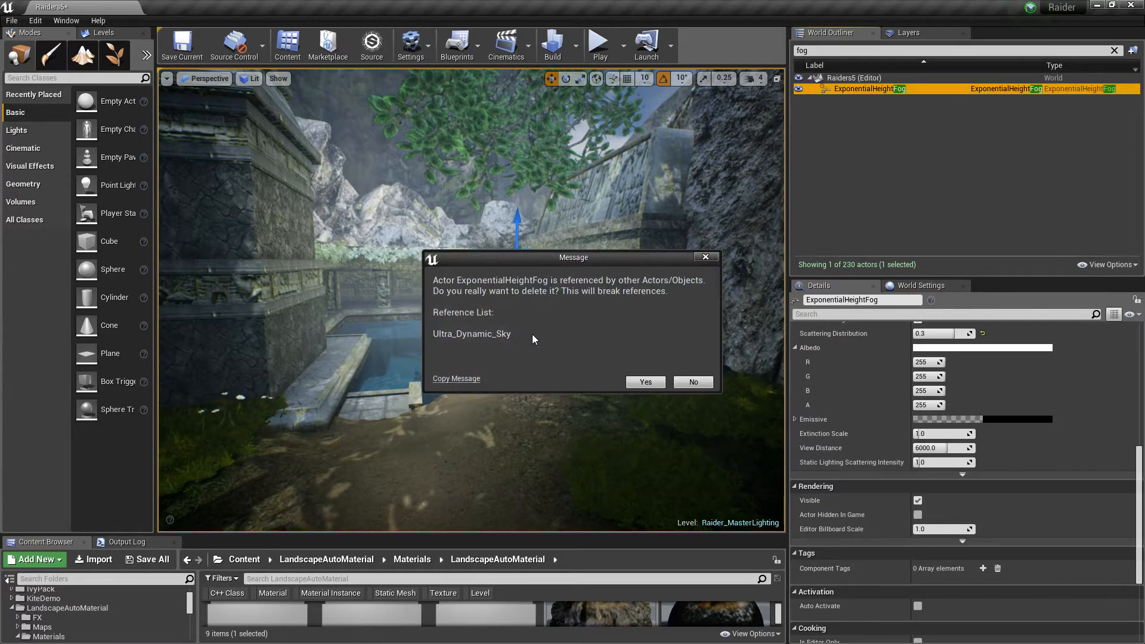
left_click(643, 383)
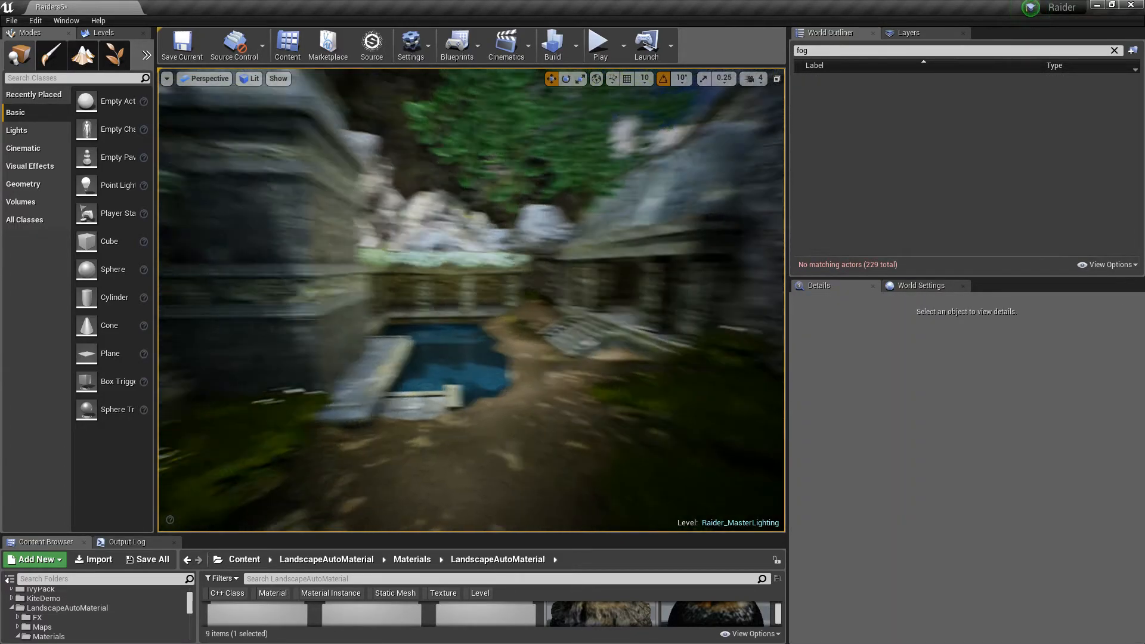
right_click_drag(471, 299, 587, 299)
key("ctrl+z")
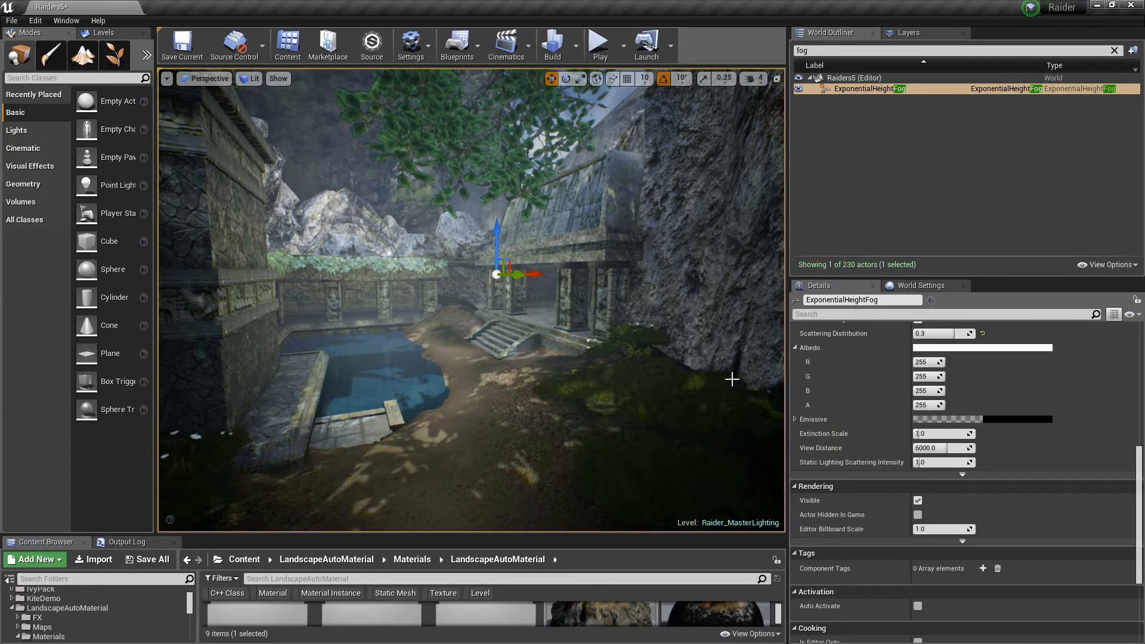
Fly from the courtyard through the temple entrance into the blockout room
right_click_drag(472, 300, 405, 287)
key("w")
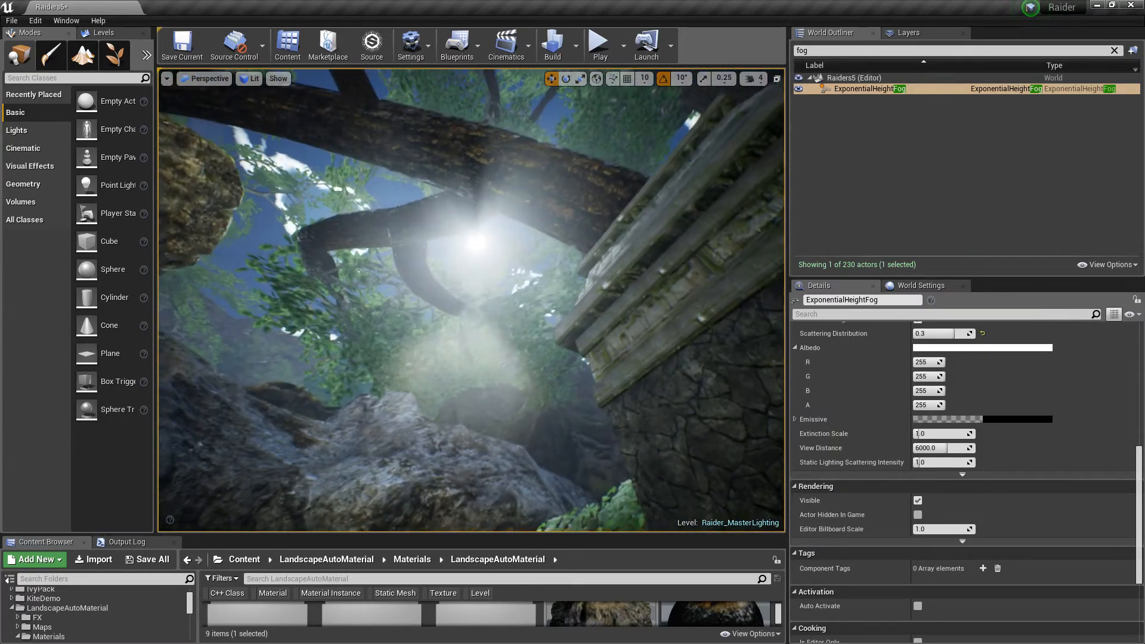
key("a")
right_click_drag(471, 300, 446, 332)
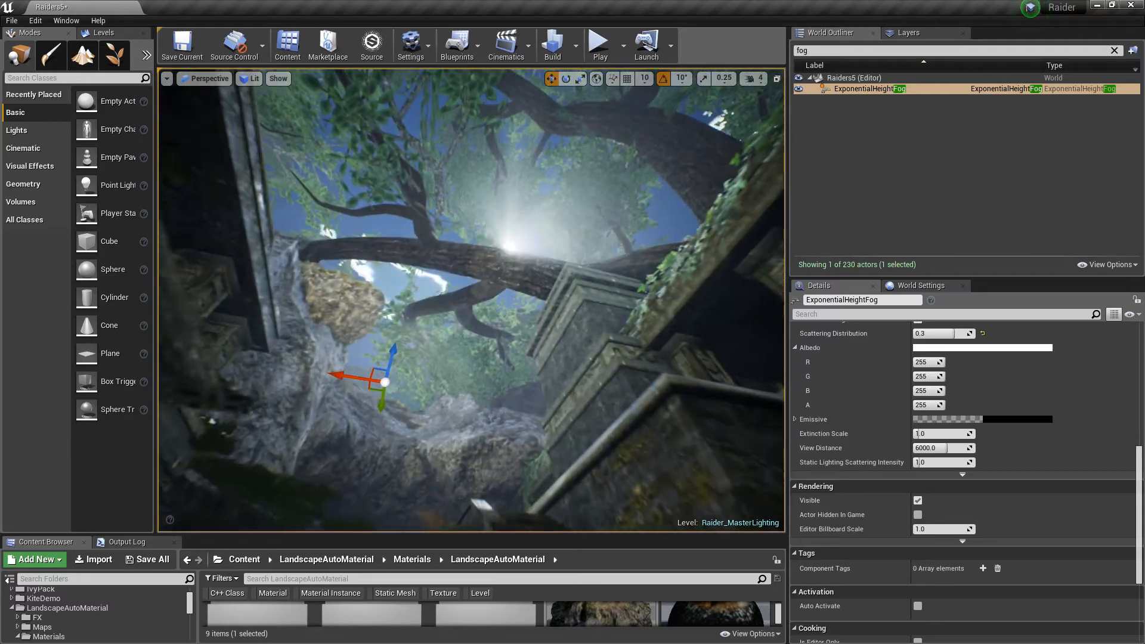
right_click_drag(471, 300, 470, 389)
key("w")
right_click_drag(471, 300, 546, 350)
key("w")
key("w")
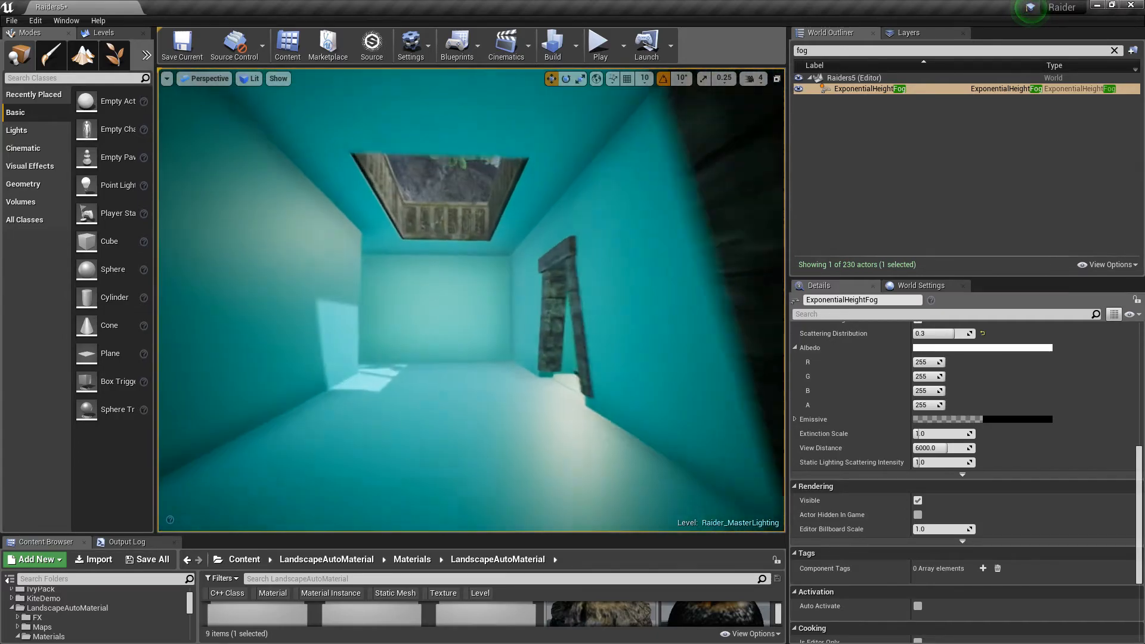
key("w")
right_click_drag(471, 300, 452, 301)
key("s")
key("s")
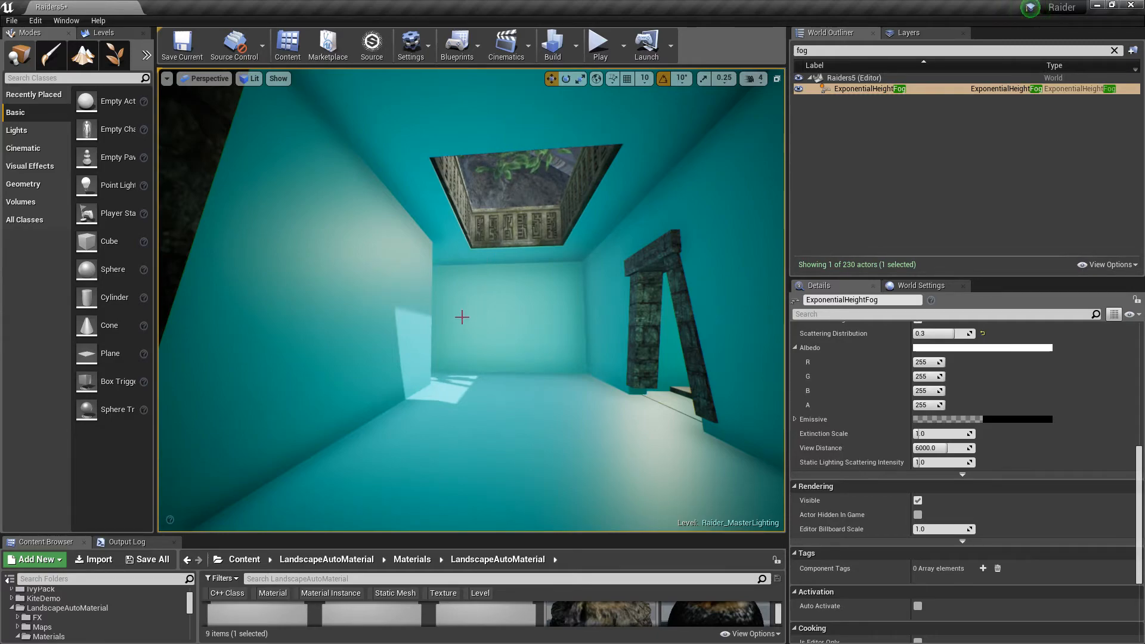
Examine the room's ceiling opening and doorway from inside and from the cave entrance
right_click_drag(504, 388, 504, 389)
key("d")
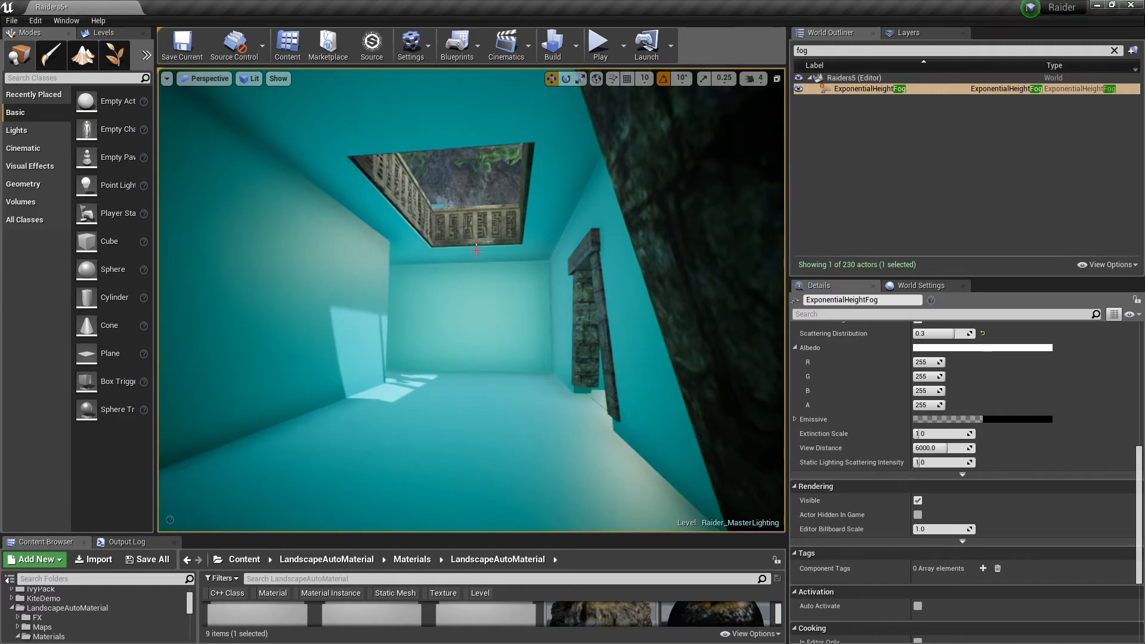
key("a")
right_click_drag(424, 351, 417, 352)
key("s")
right_click_drag(459, 261, 460, 260)
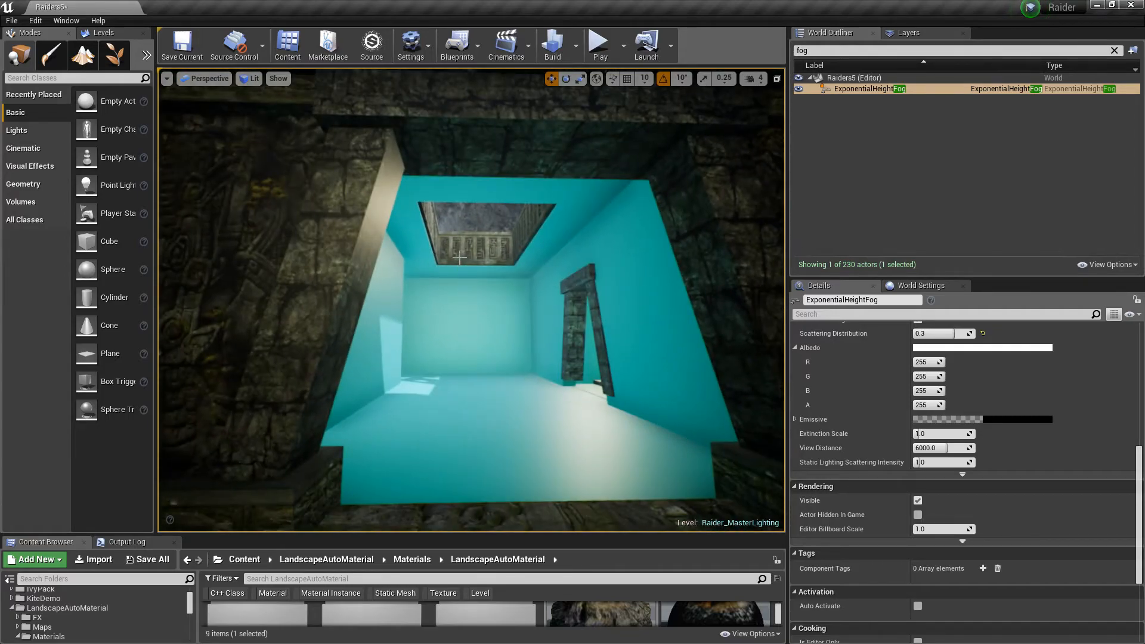
right_click_drag(494, 393, 494, 394)
right_click_drag(543, 330, 482, 246)
key("w")
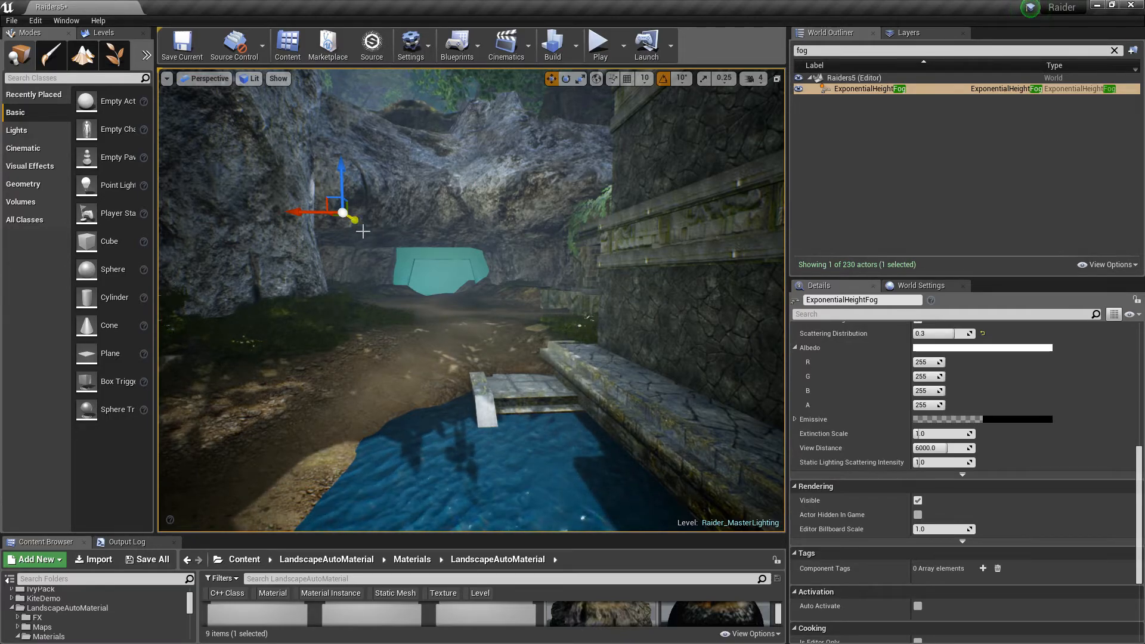
Fly back inside the blockout room and clear the selection
key("w")
right_click_drag(550, 377, 549, 378)
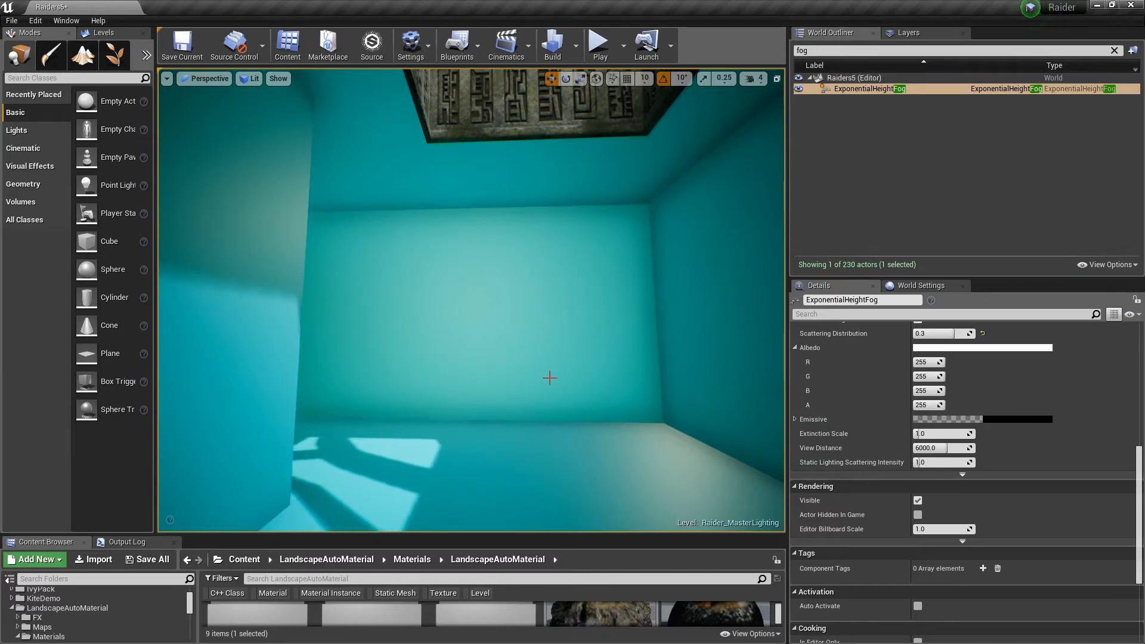
right_click_drag(549, 379, 257, 376)
key("w")
key("Escape")
key("w")
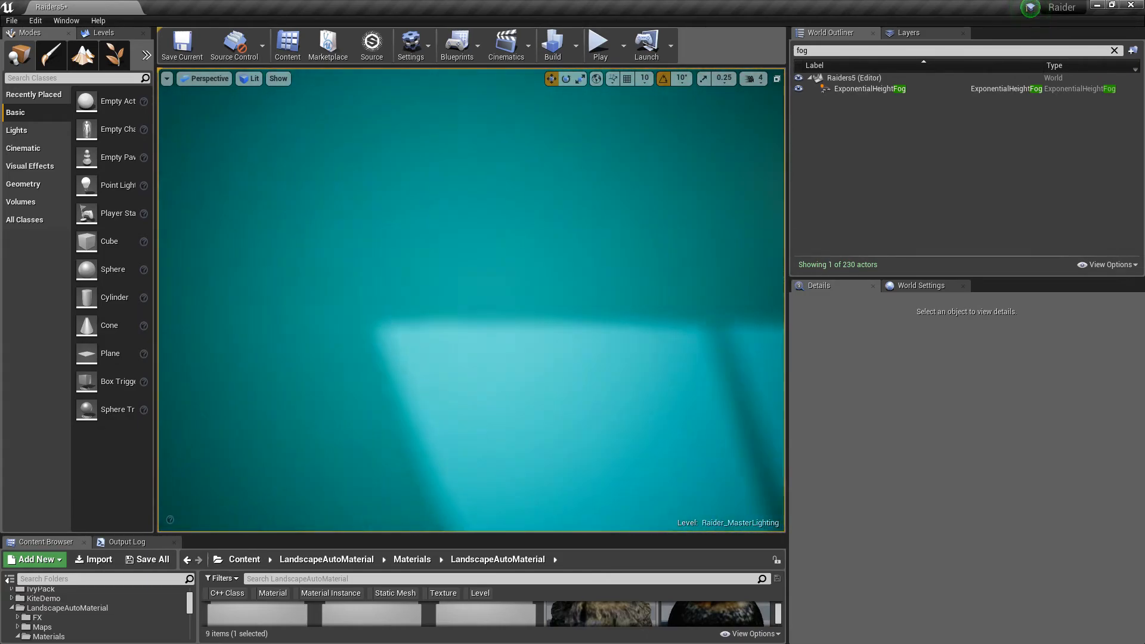
Look around the room's walls and toward its doorway onto the temple floor
right_click_drag(471, 300, 626, 300)
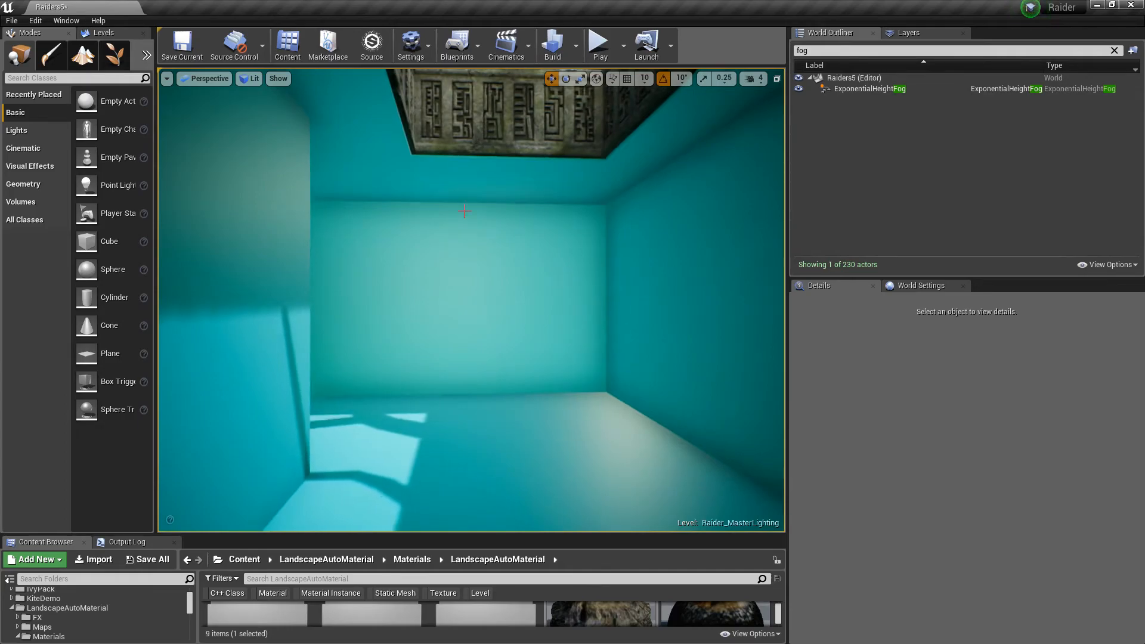
right_click_drag(471, 300, 286, 311)
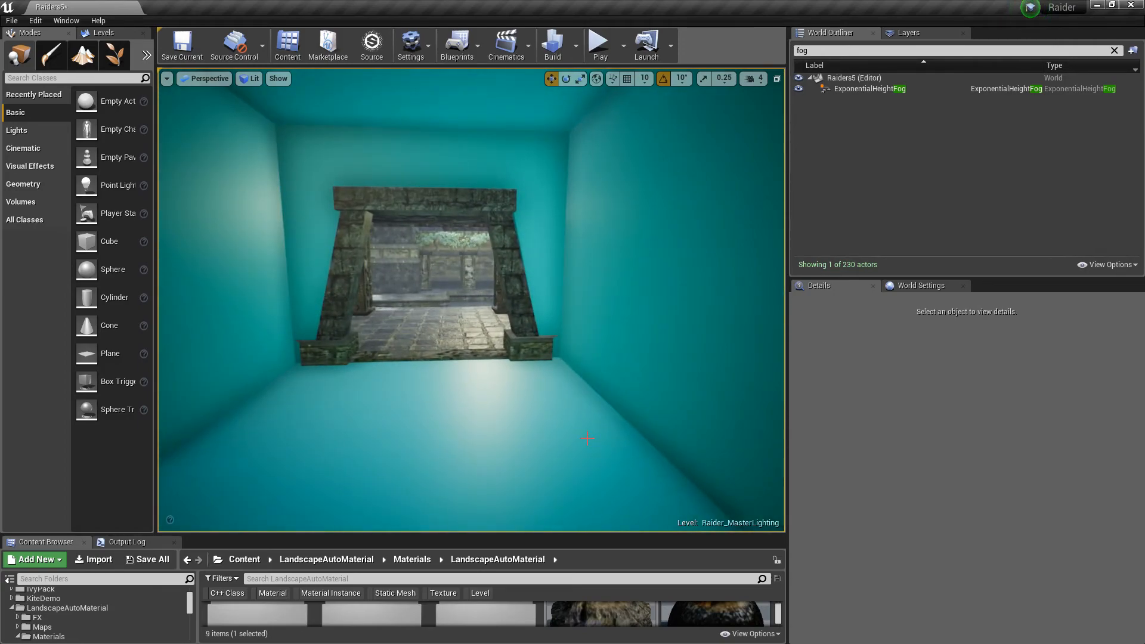
mouse_move(471, 298)
right_mouse_down()
mouse_move(471, 263)
mouse_move(477, 337)
mouse_move(757, 334)
mouse_move(507, 304)
mouse_move(519, 287)
mouse_move(399, 304)
mouse_move(465, 277)
right_mouse_up()
key("w")
key("w")
key("w")
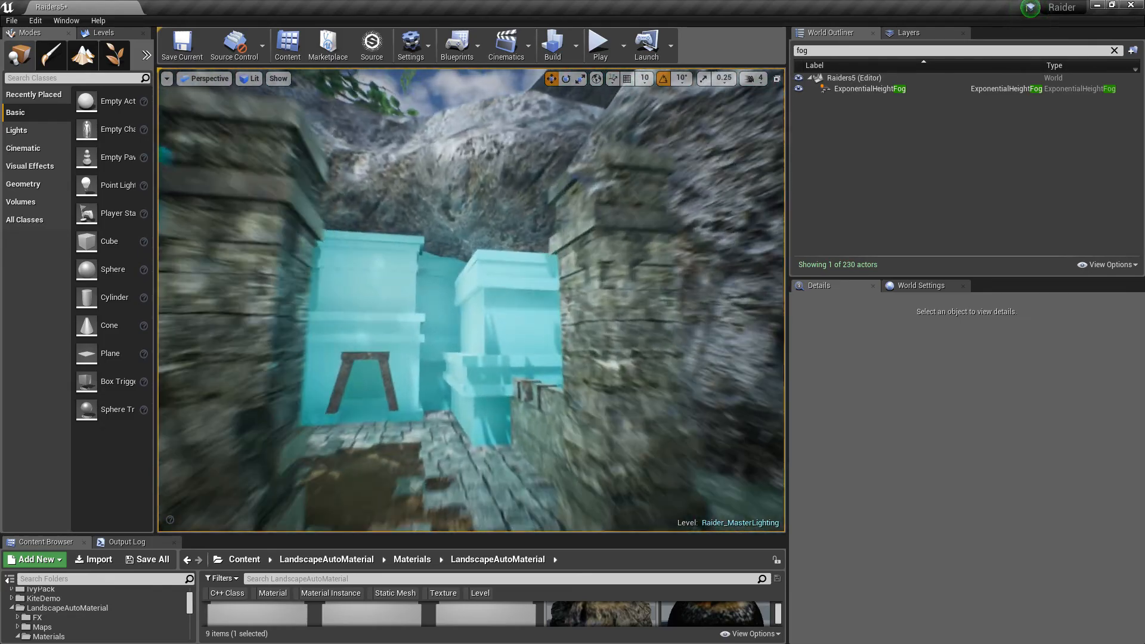
Fly through the neighbouring blockout rooms and examine their walls and openings
right_click_drag(471, 300, 394, 300)
key("w")
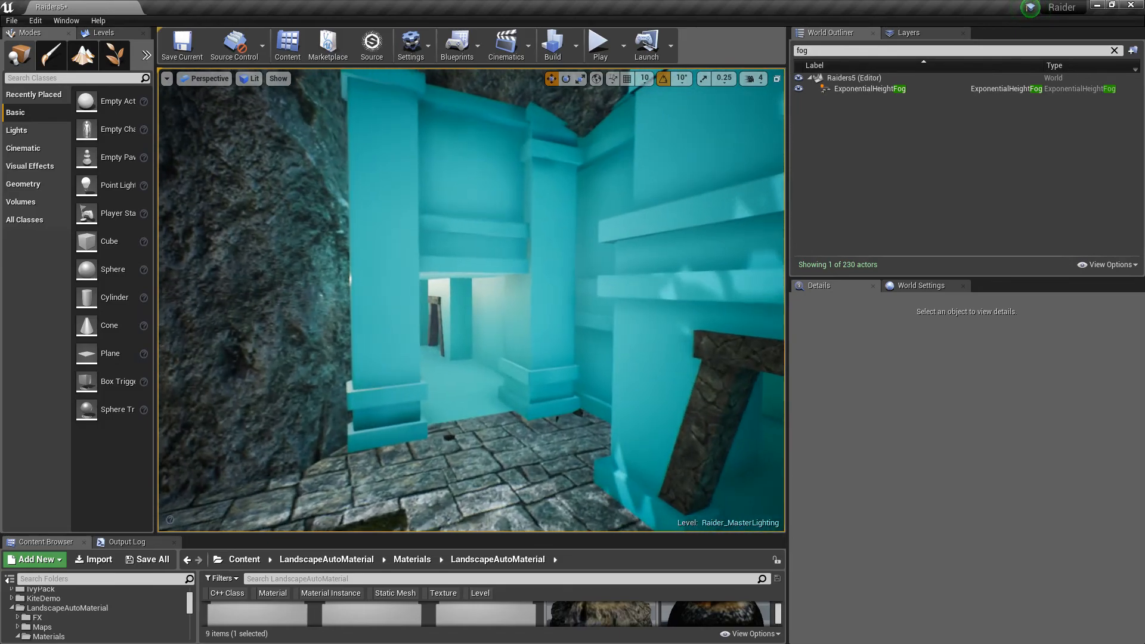
right_click_drag(471, 300, 471, 250)
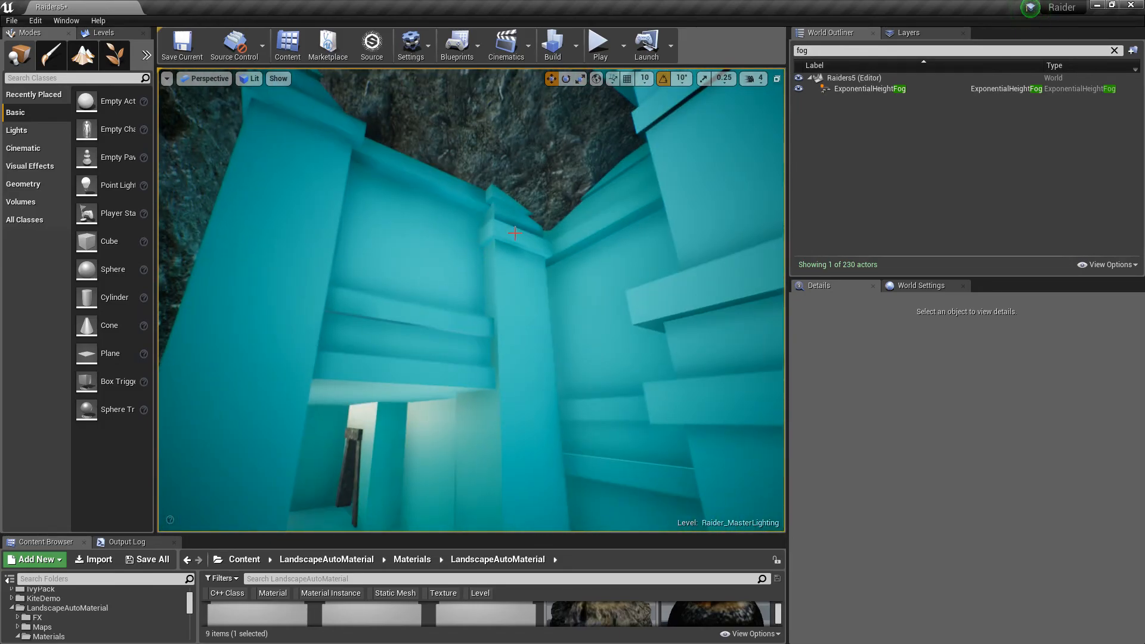
key("w")
mouse_move(490, 305)
right_mouse_down()
mouse_move(465, 376)
mouse_move(346, 367)
mouse_move(331, 384)
mouse_move(325, 352)
mouse_move(488, 317)
right_mouse_up()
key("w")
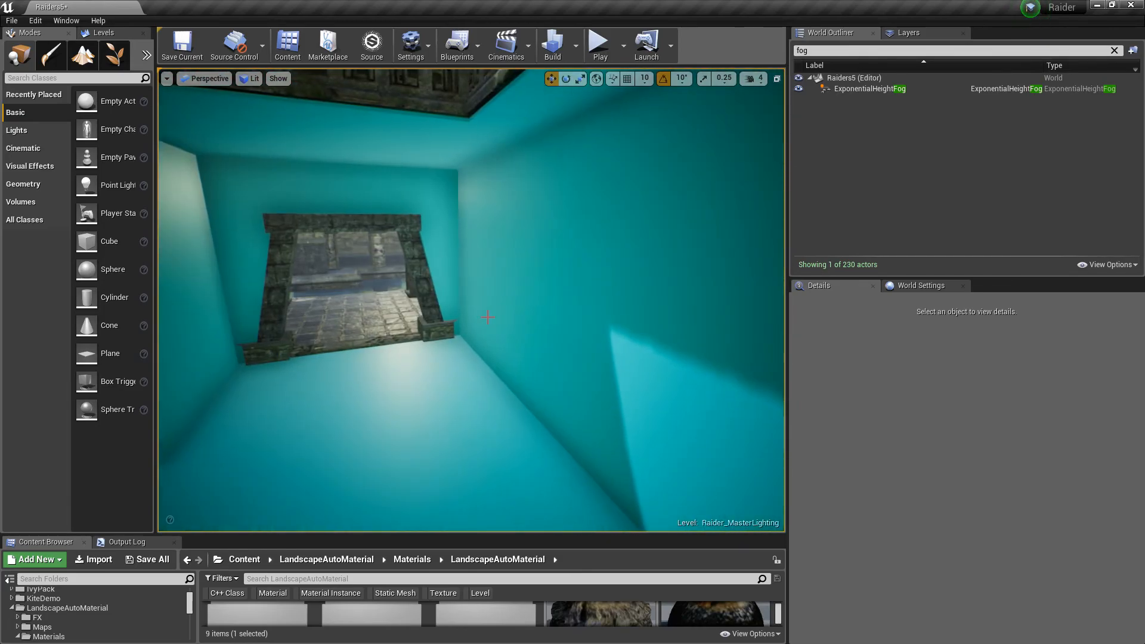